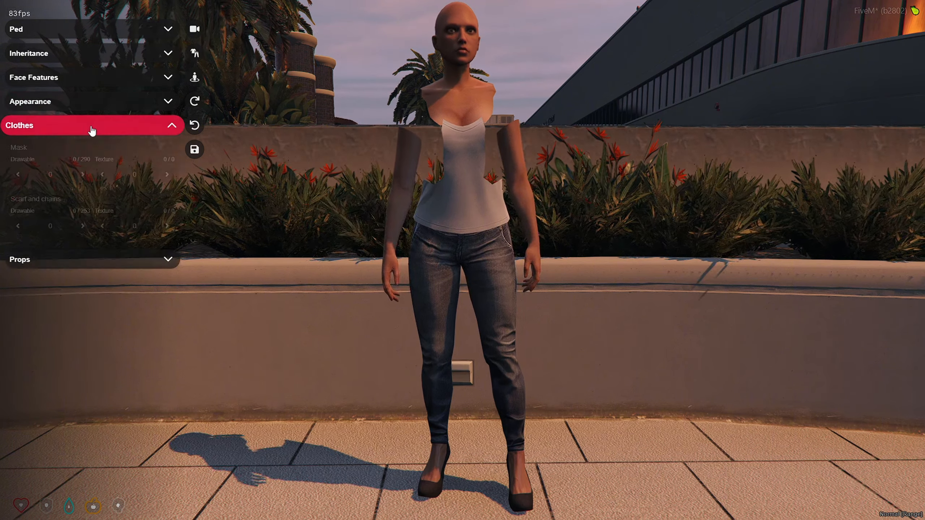
Examine the character menu's Clothes, Appearance, Face Features and Inheritance sections to see which component categories each one contains
scroll(61, 148, down, 1)
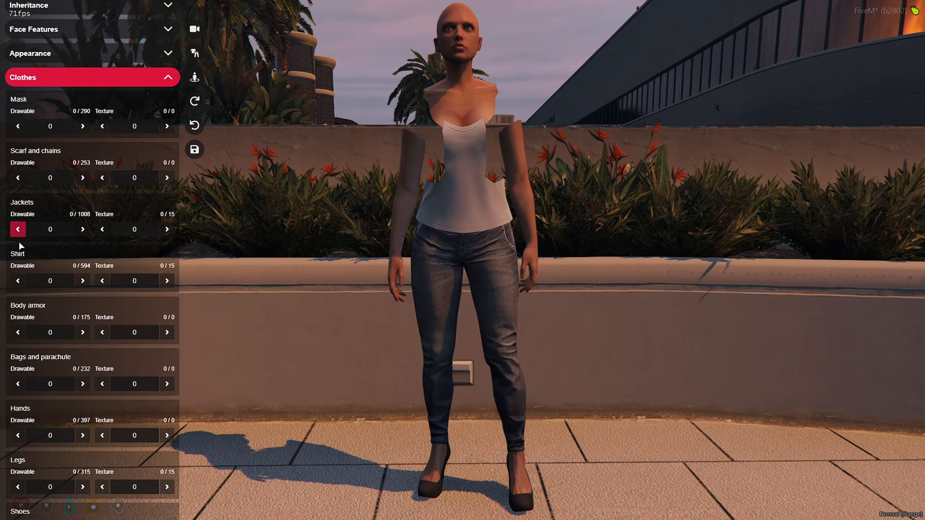
scroll(53, 359, down, 2)
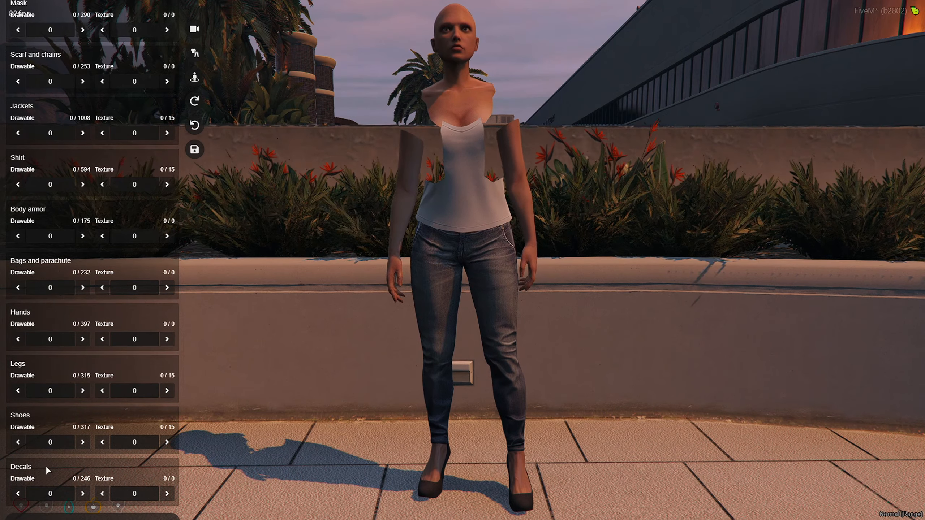
scroll(50, 447, down, 1)
scroll(50, 447, up, 4)
click(68, 102)
scroll(52, 266, down, 10)
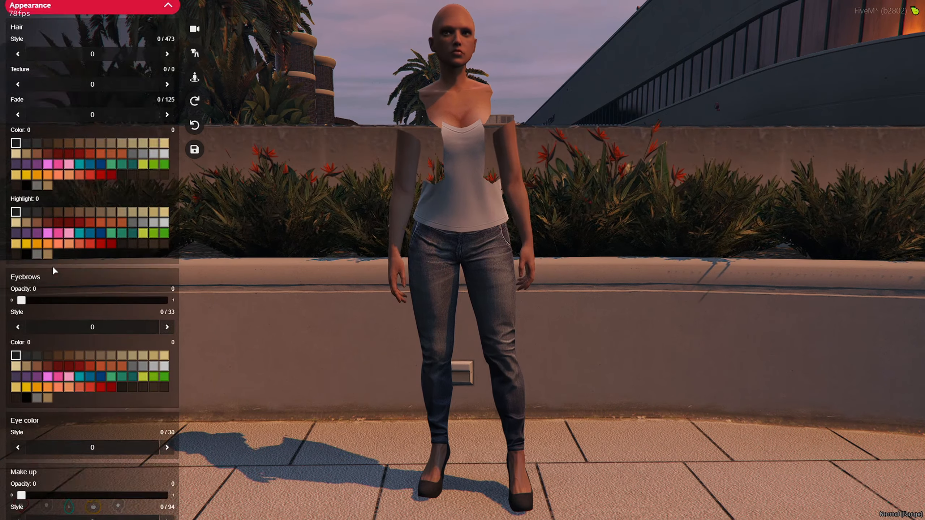
scroll(52, 266, down, 3)
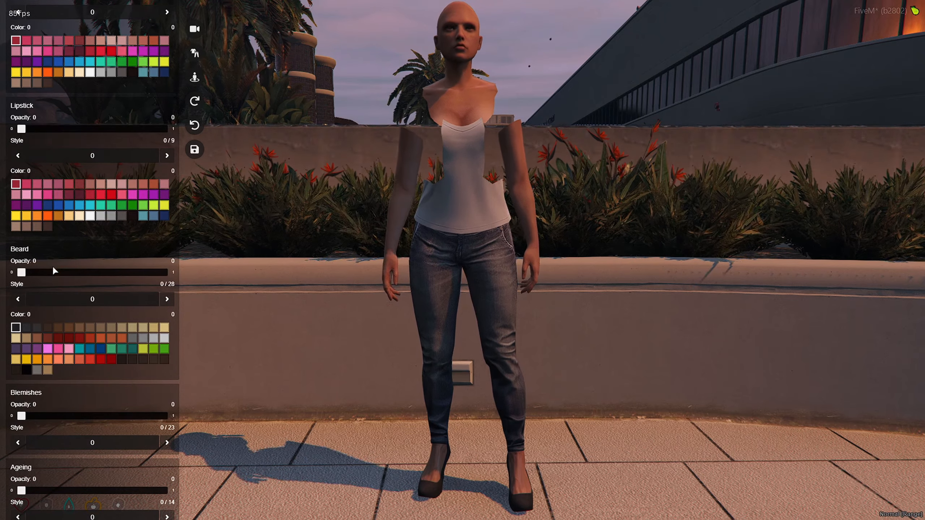
scroll(135, 362, down, 5)
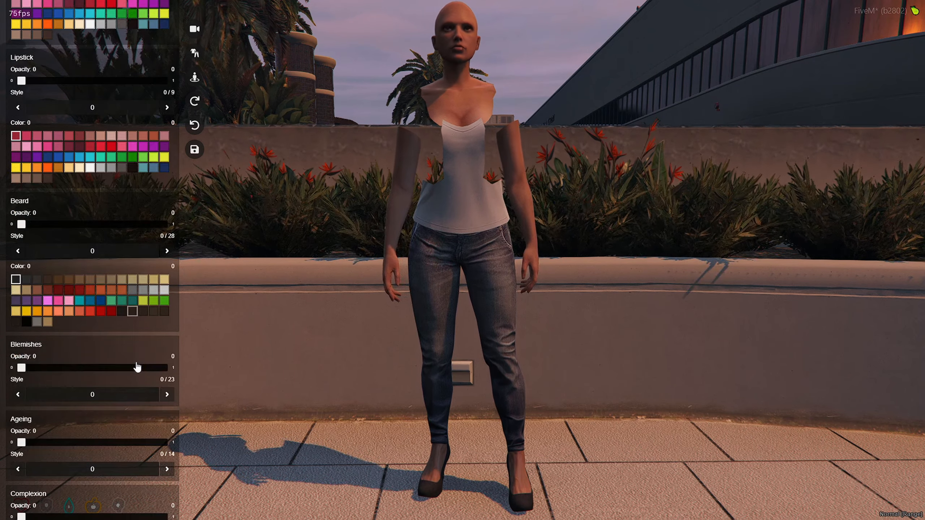
scroll(134, 359, up, 10)
scroll(140, 353, up, 5)
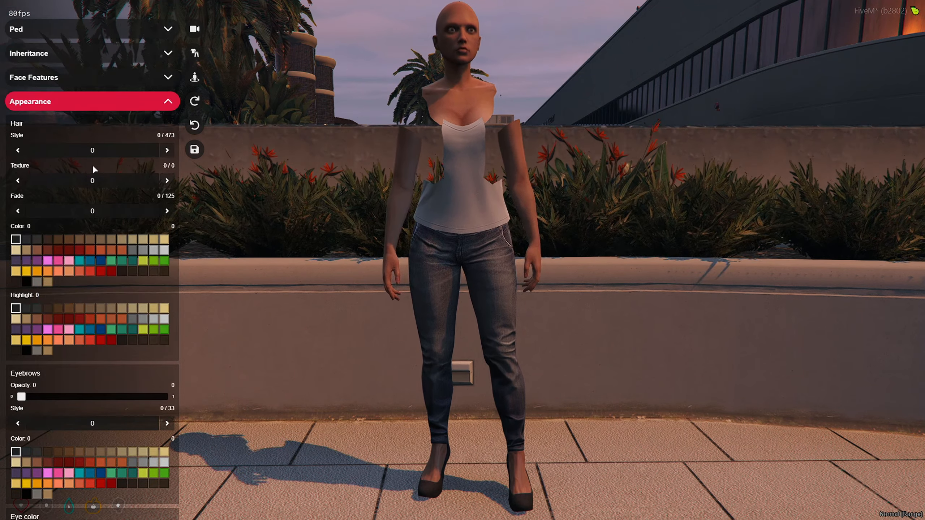
click(75, 77)
click(104, 53)
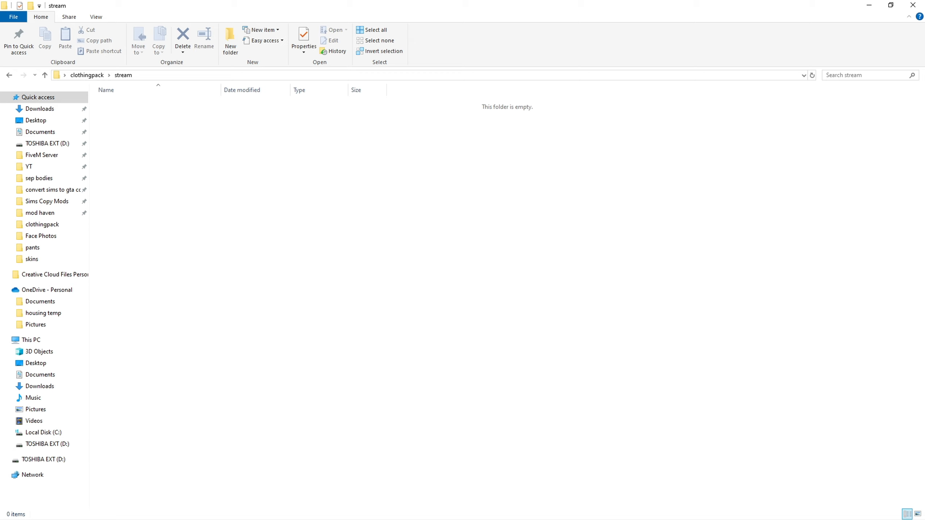
In File Explorer, create a folder named "head" inside the clothingpack stream folder
right_click(206, 167)
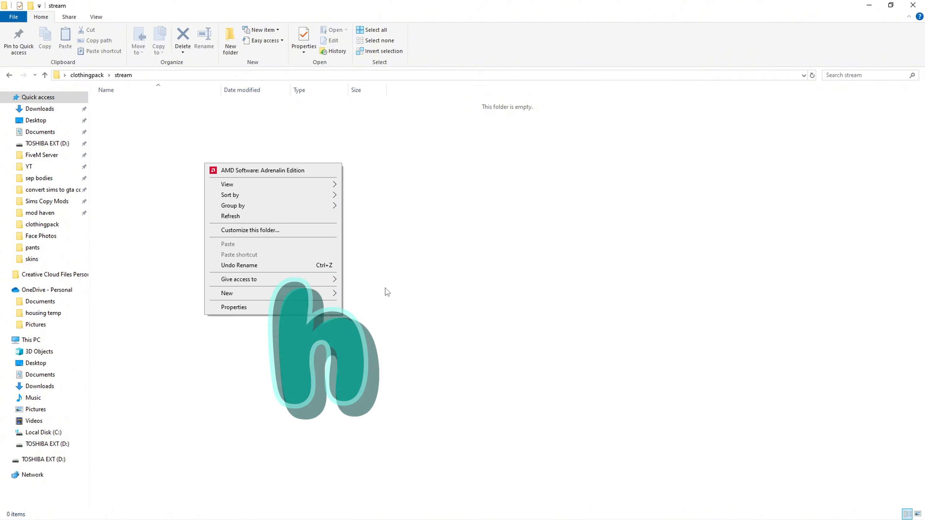
mouse_move(337, 294)
click(370, 294)
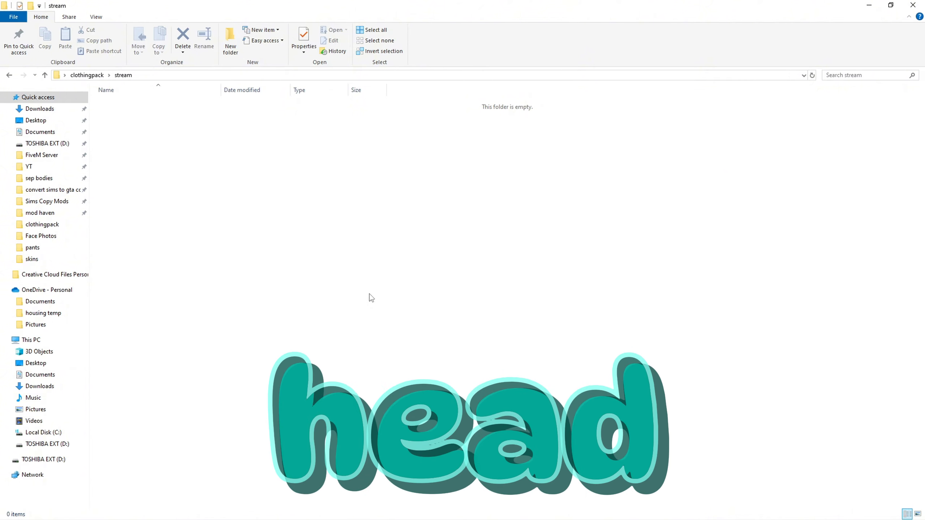
text(head)
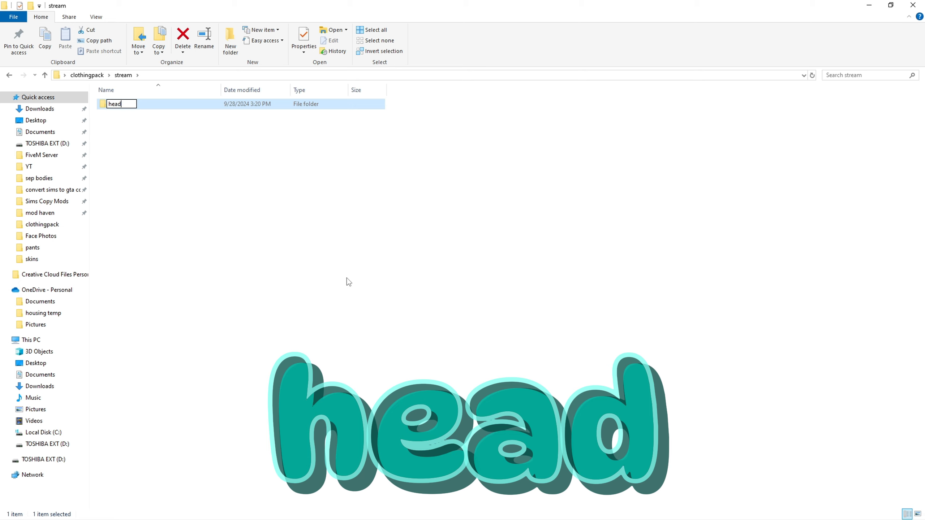
key(Return)
Create another folder in stream for the mask component and name it "berd=mask"
right_click(134, 187)
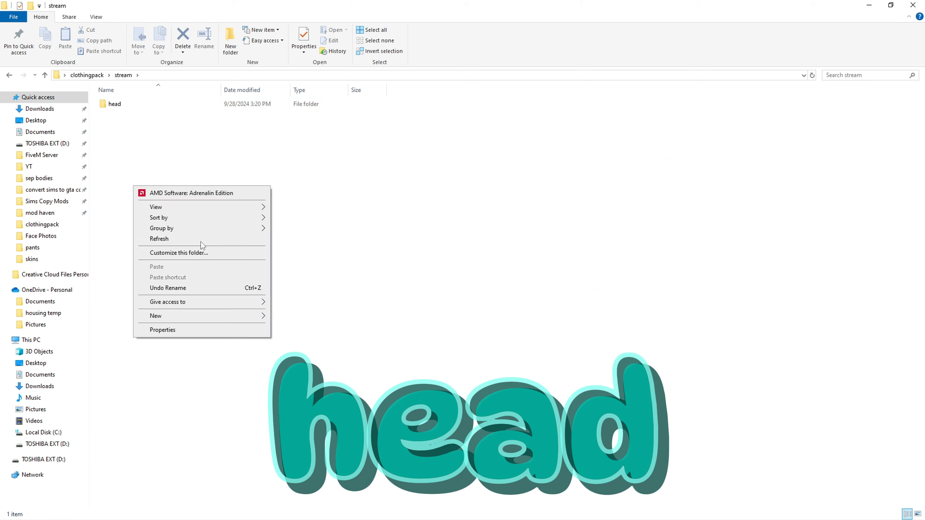
mouse_move(215, 320)
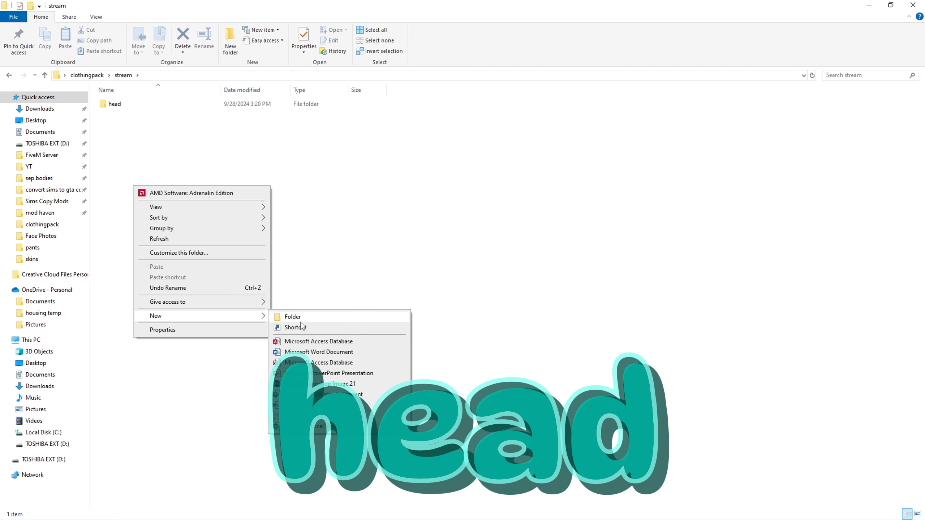
click(299, 316)
text(b)
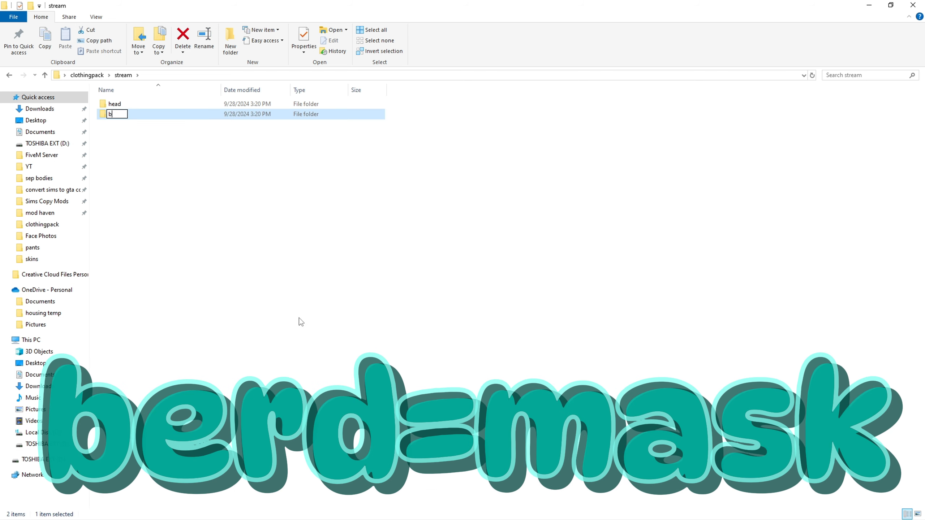
text(er)
text(d)
text(+)
text(mask)
key(BackSpace)
key(BackSpace)
key(BackSpace)
key(BackSpace)
key(BackSpace)
text(=mask)
key(Return)
Create a folder named "hair" in the stream folder for the hair component
right_click(287, 169)
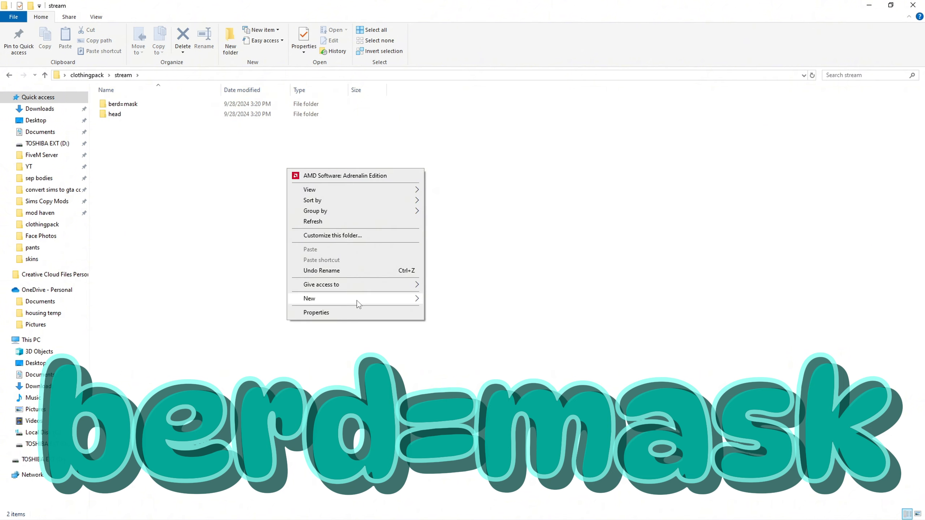
mouse_move(357, 299)
click(489, 303)
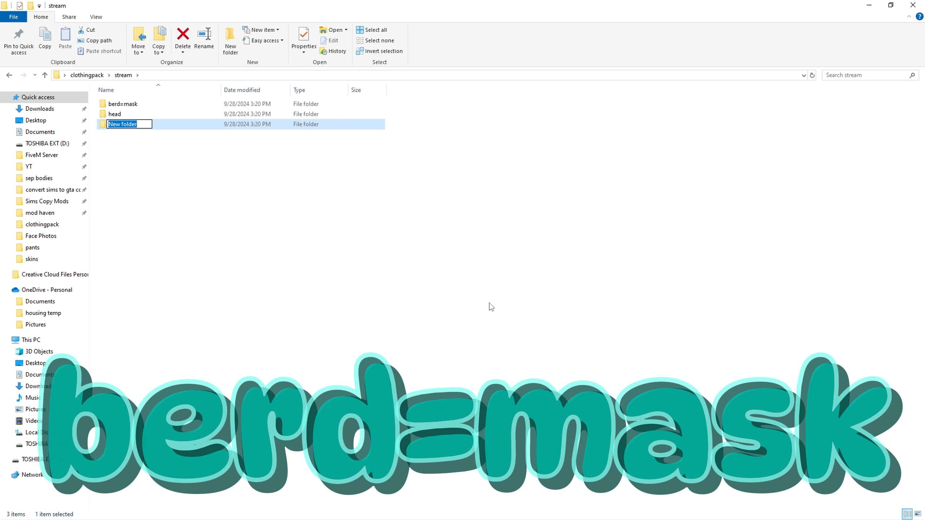
text(hair)
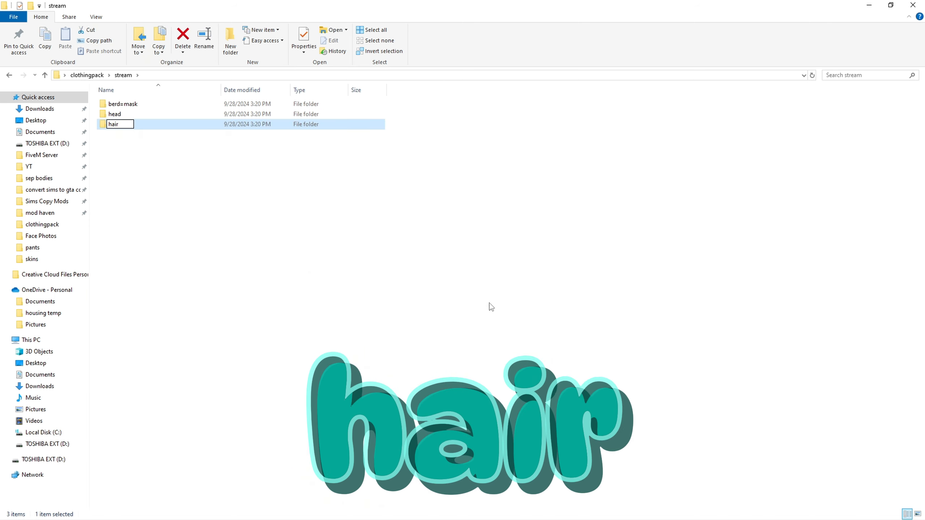
key(Return)
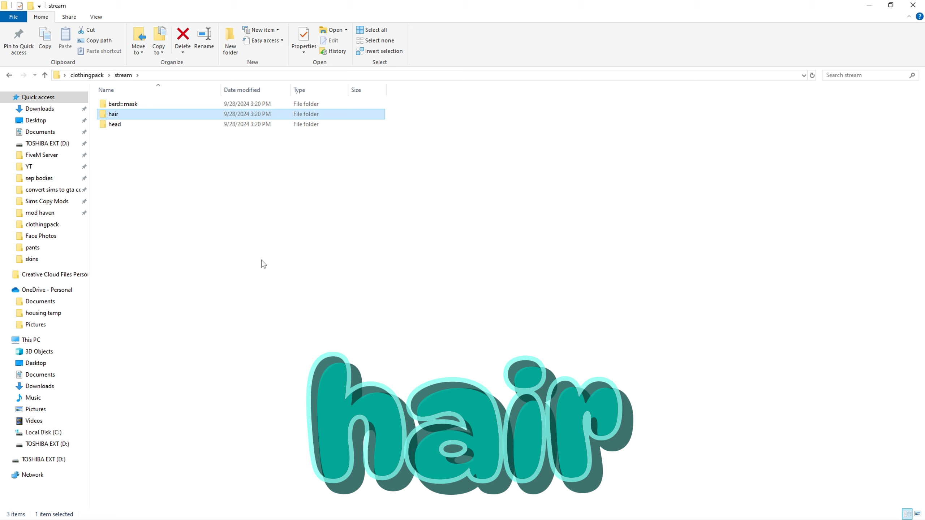
Create a folder in stream for the arms component and name it "upper=arms"
right_click(262, 261)
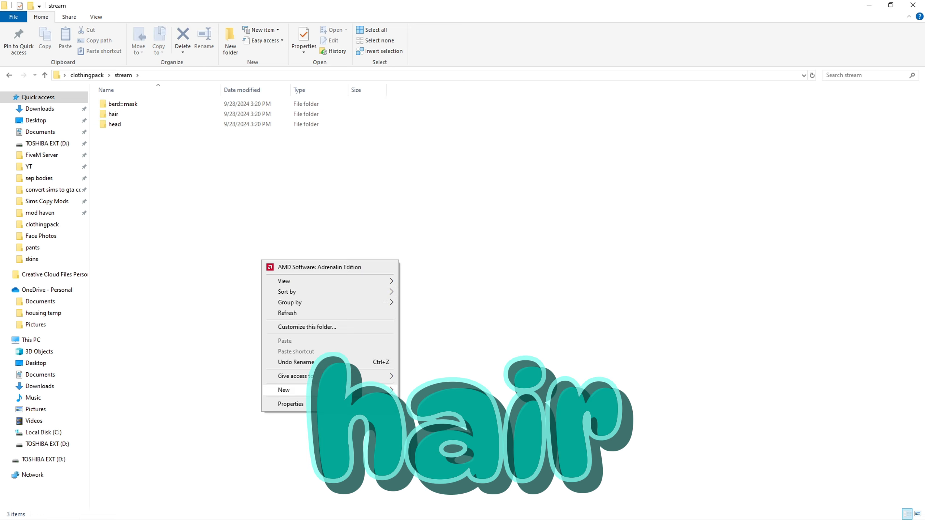
mouse_move(346, 390)
click(436, 391)
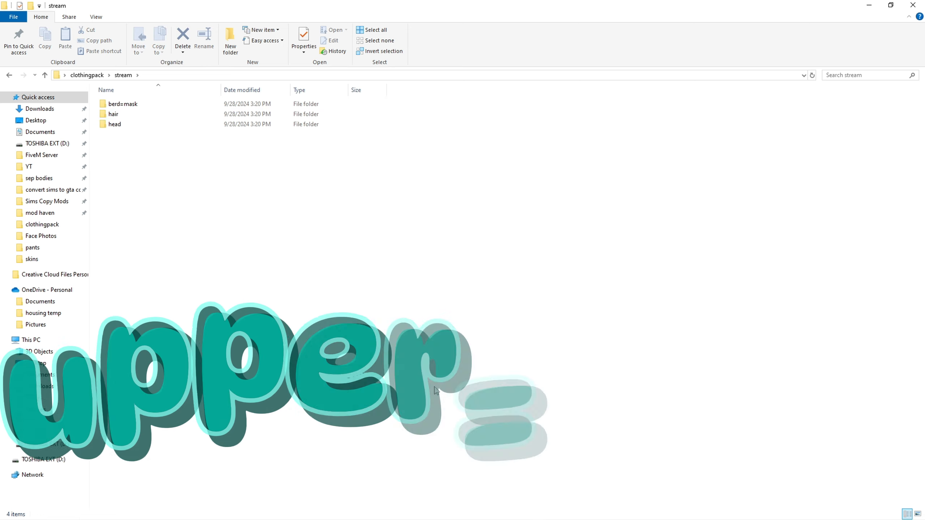
text(u)
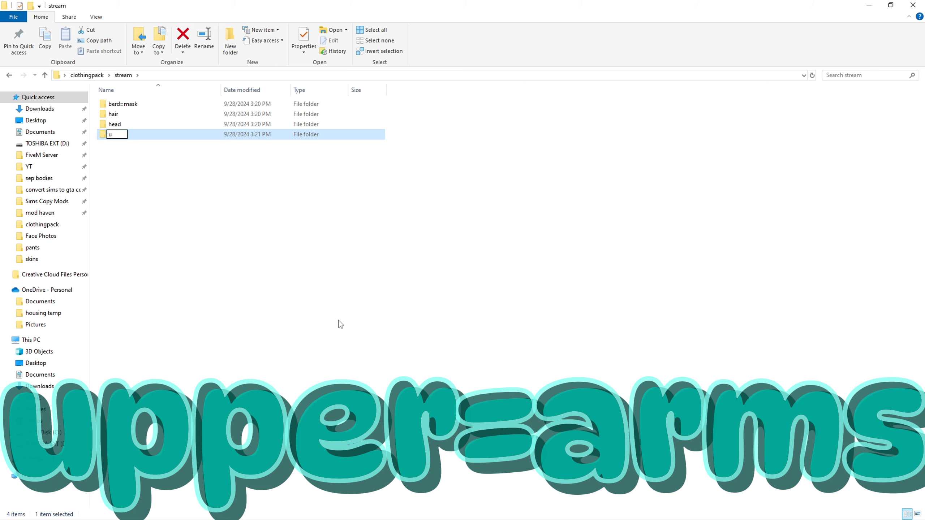
text(pper=arms)
key(Return)
Create a folder in stream for the legs component and name it "lowr=legs"
right_click(226, 221)
mouse_move(332, 350)
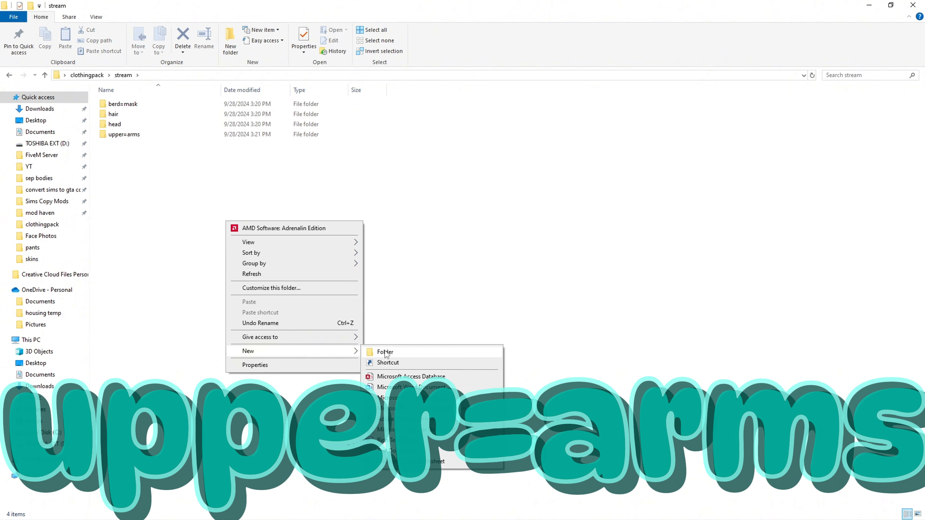
click(385, 352)
text(lo)
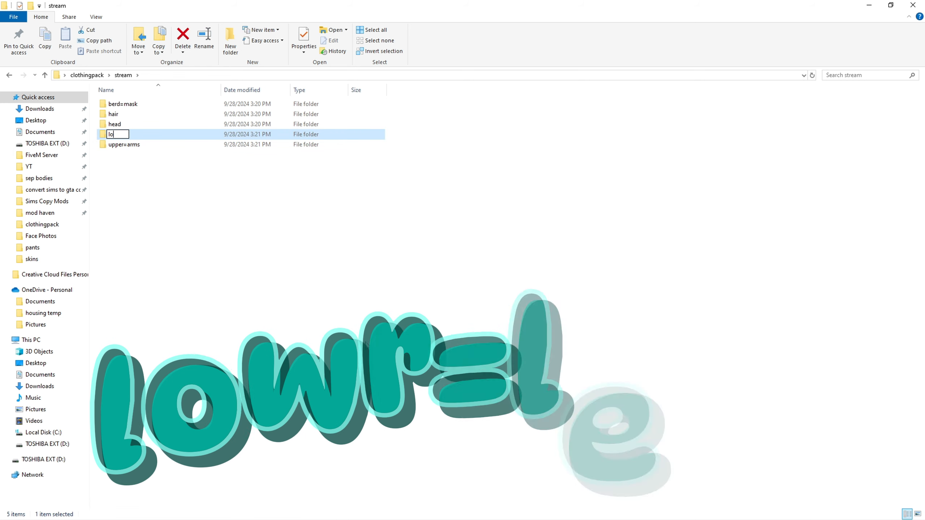
text(wr=legs)
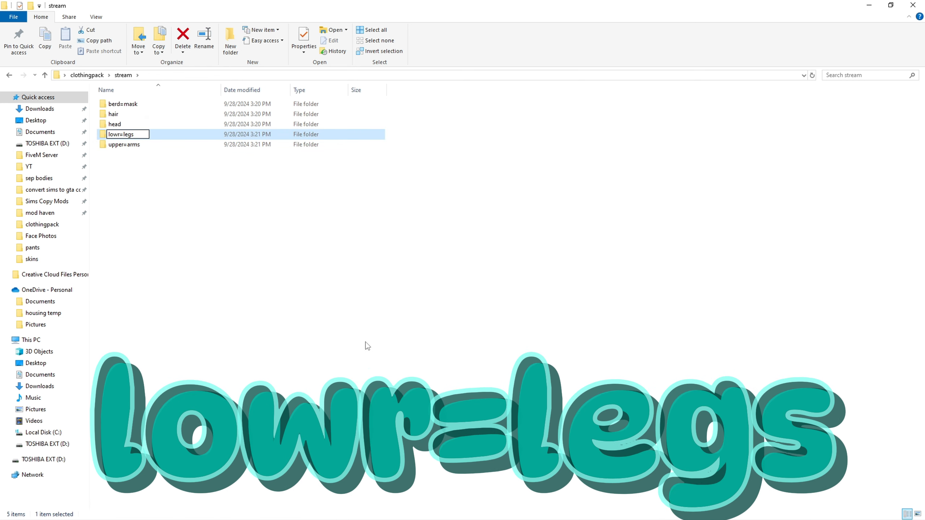
key(Return)
Create a folder in stream for the bags component and name it "hand=bags"
right_click(219, 248)
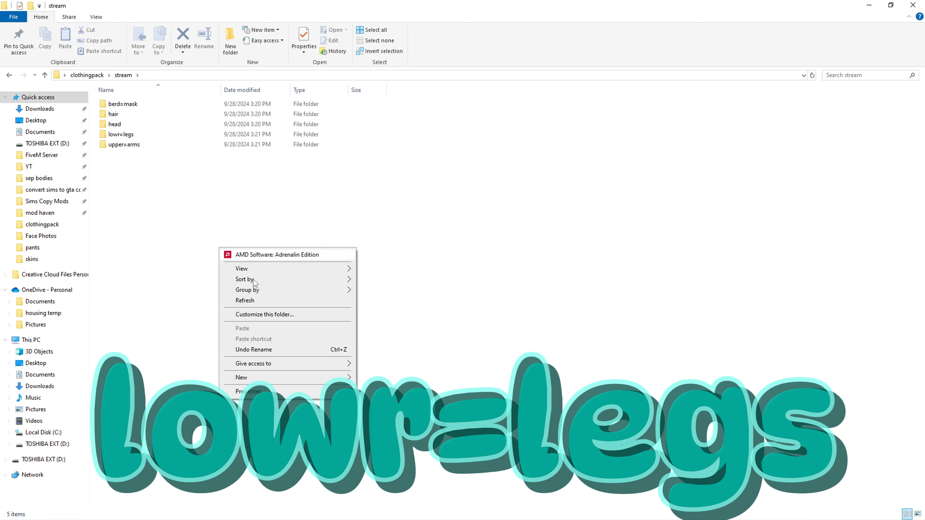
click(364, 378)
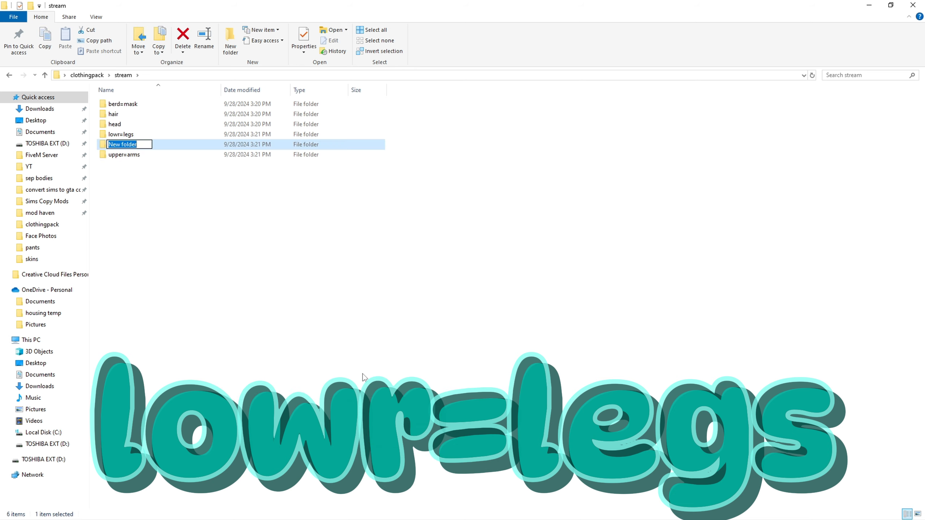
text(ha)
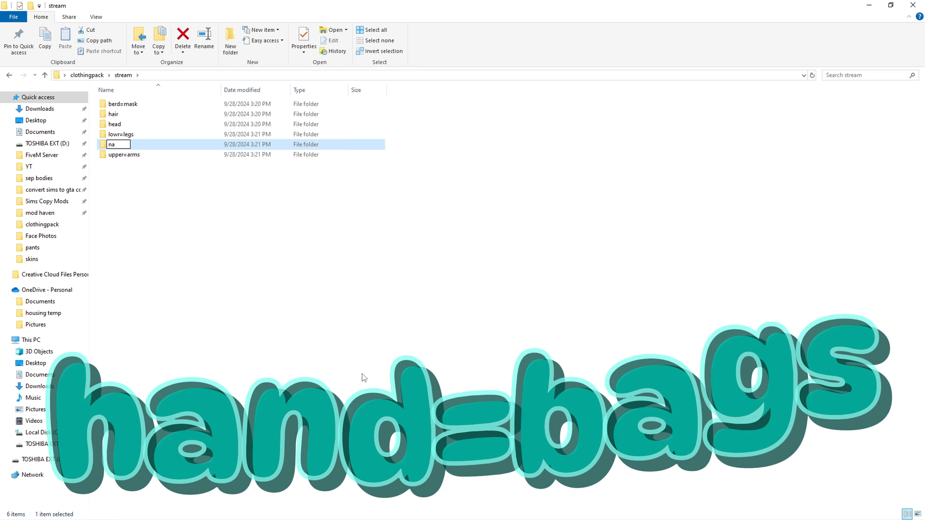
text(nd)
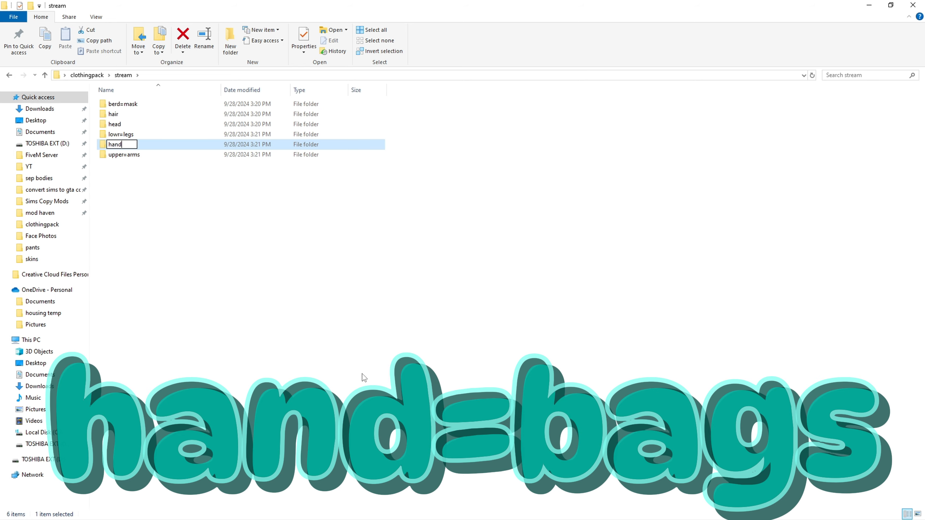
text(=bags)
key(Return)
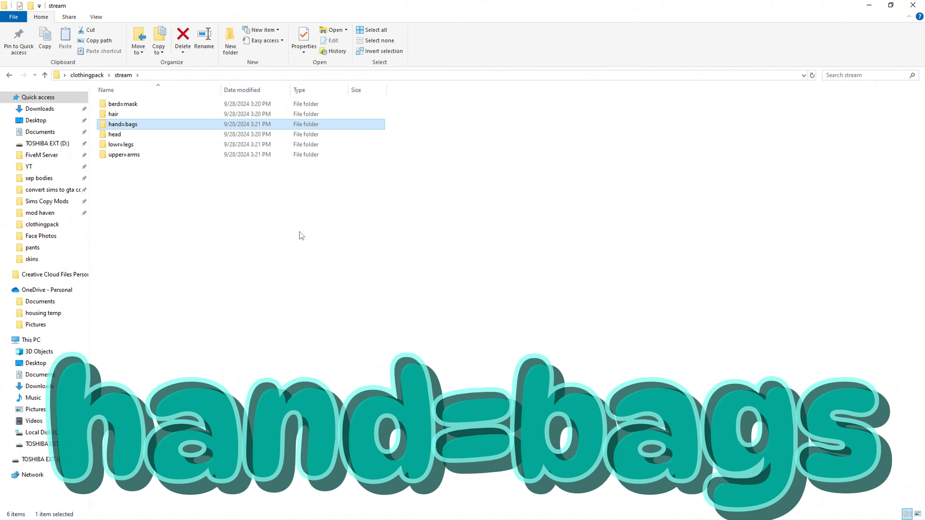
Create a folder in stream for the shoes component and name it "feet=shoes"
click(245, 282)
right_click(245, 282)
mouse_move(357, 398)
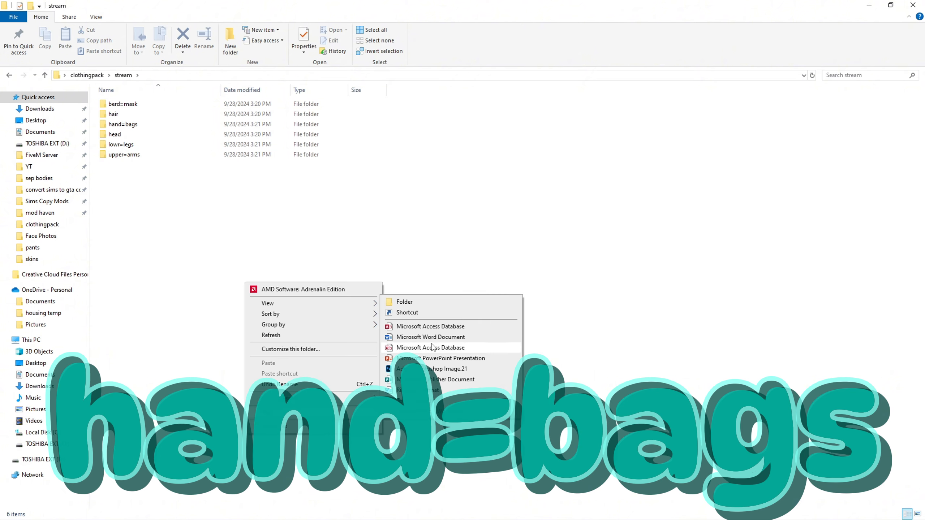
click(448, 304)
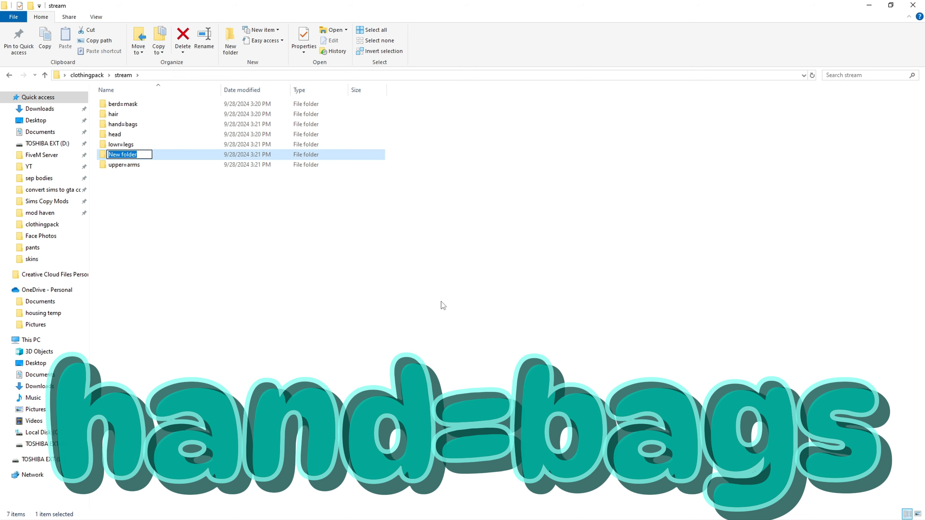
text(feet)
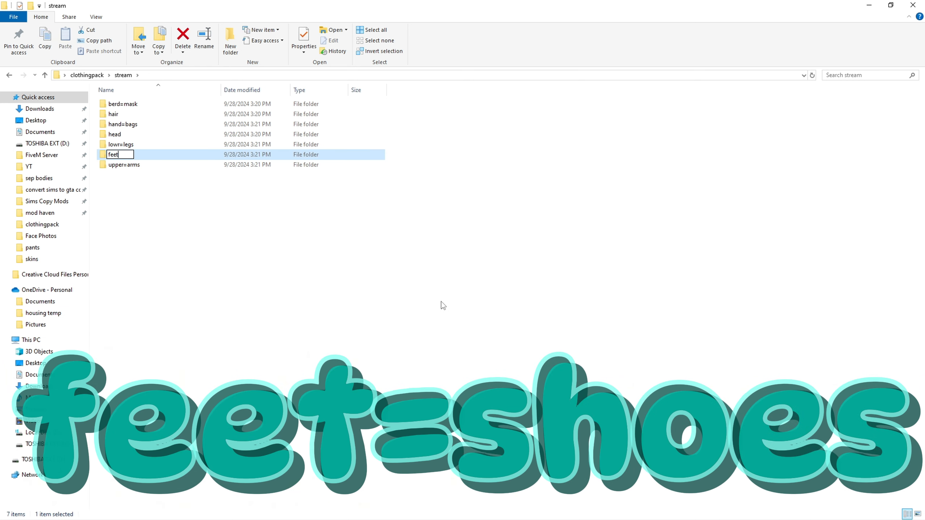
text(=shoes)
key(Return)
Create a folder in stream for the chains component and name it "teef=chains"
right_click(236, 296)
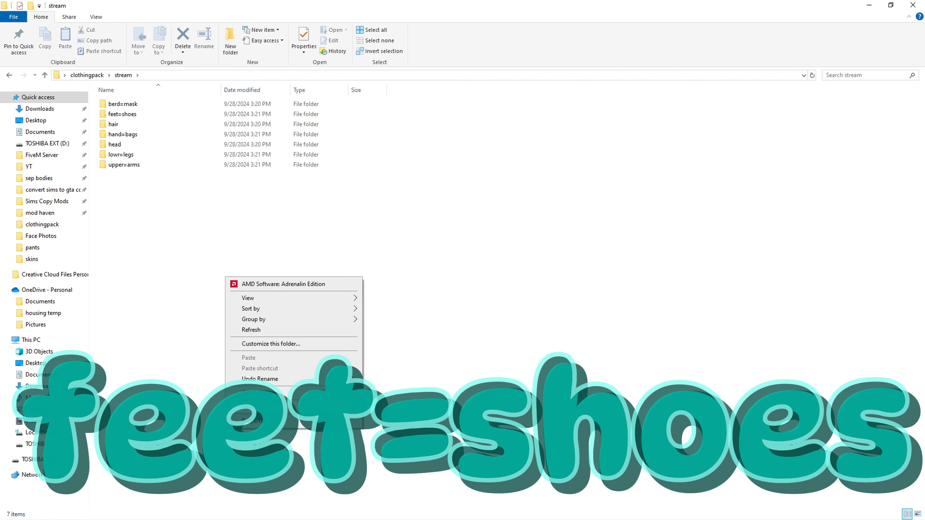
mouse_move(255, 406)
click(432, 295)
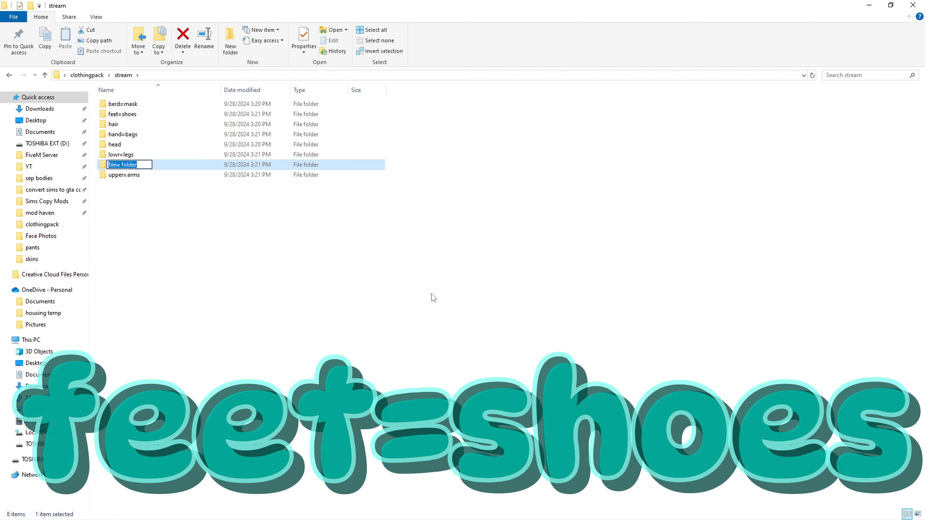
text(tee)
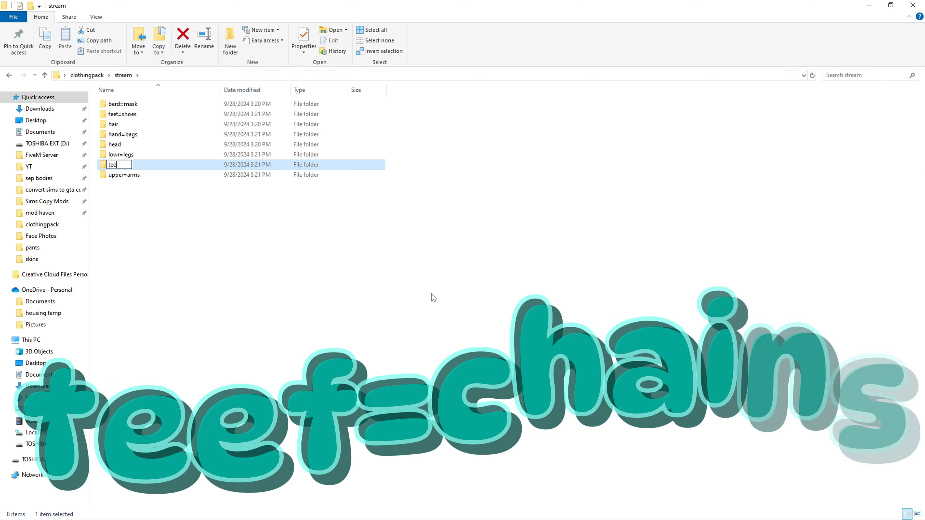
text(f=)
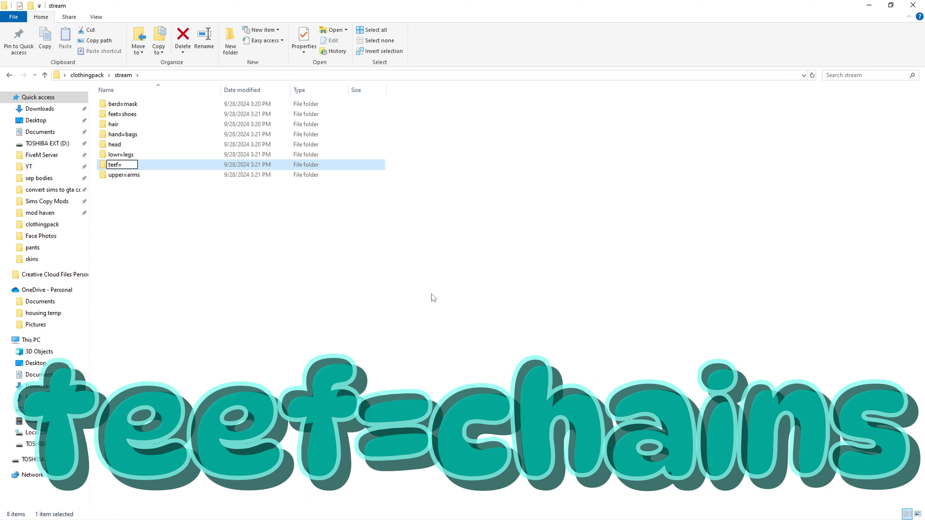
text(chains)
key(Return)
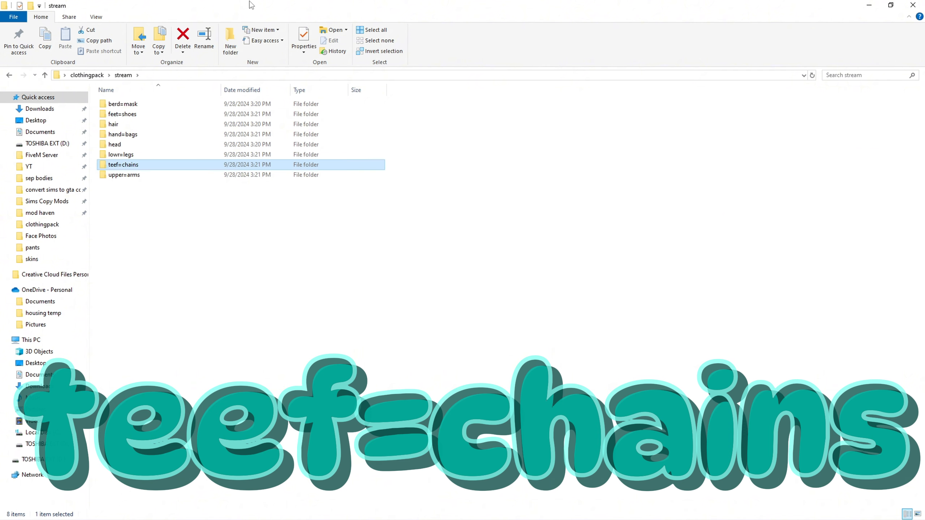
Create a folder in stream for the shirts component and name it "accs=shirts"
right_click(242, 225)
mouse_move(316, 356)
click(433, 354)
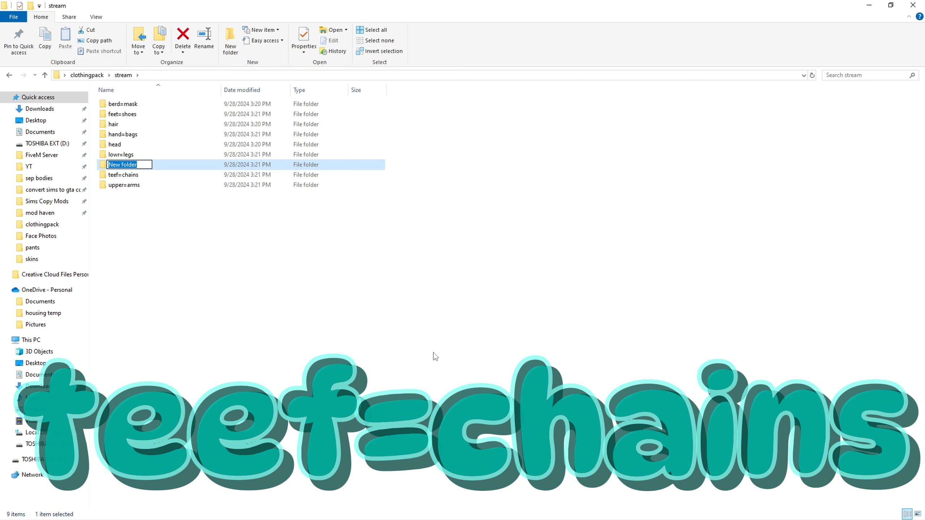
text(accs=)
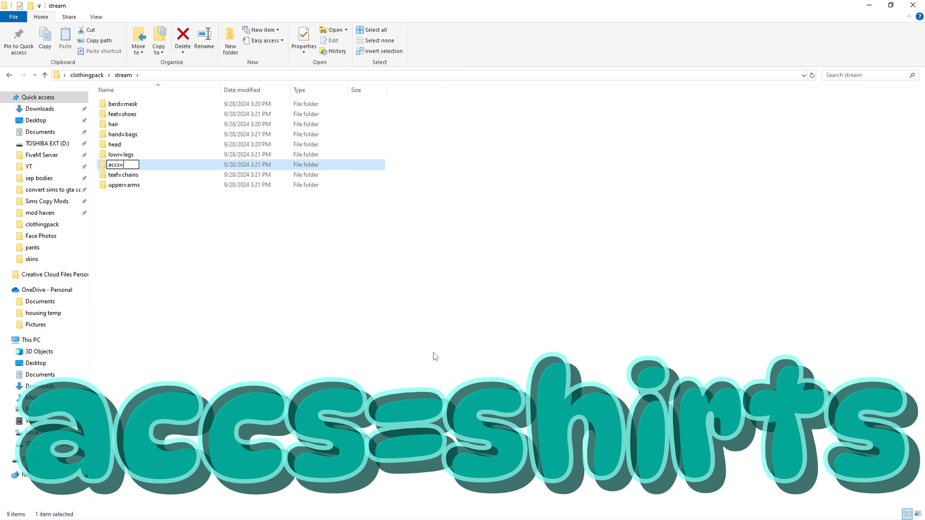
text(shirts)
key(Return)
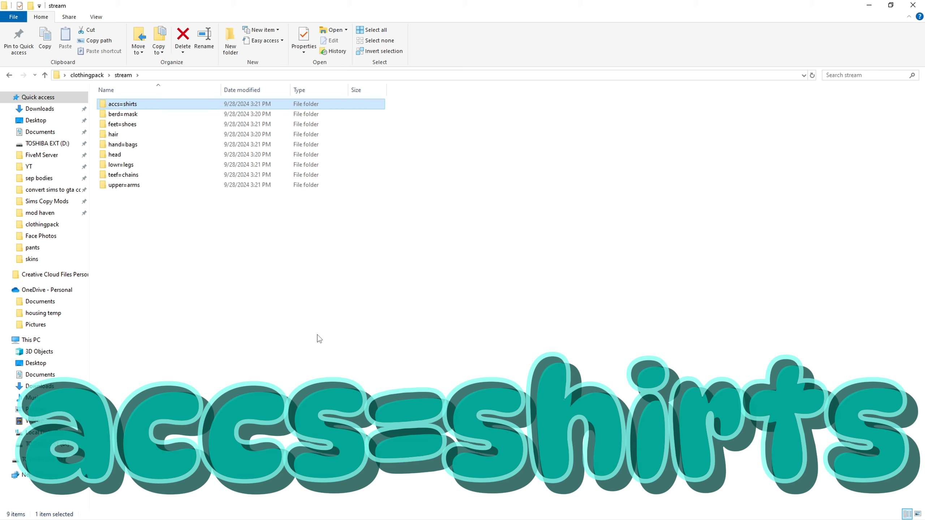
Create a folder in stream for the body armor component and name it "task=bodyarmor"
right_click(317, 336)
mouse_move(383, 471)
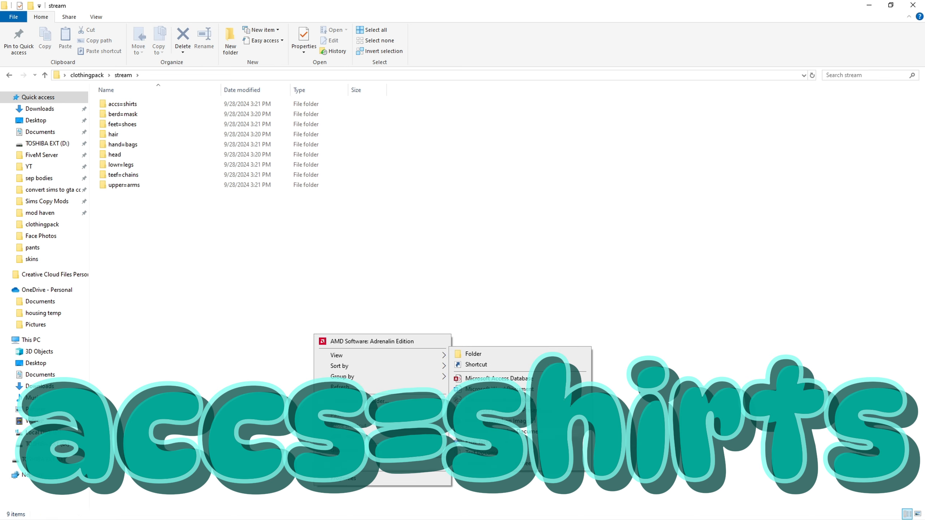
click(484, 356)
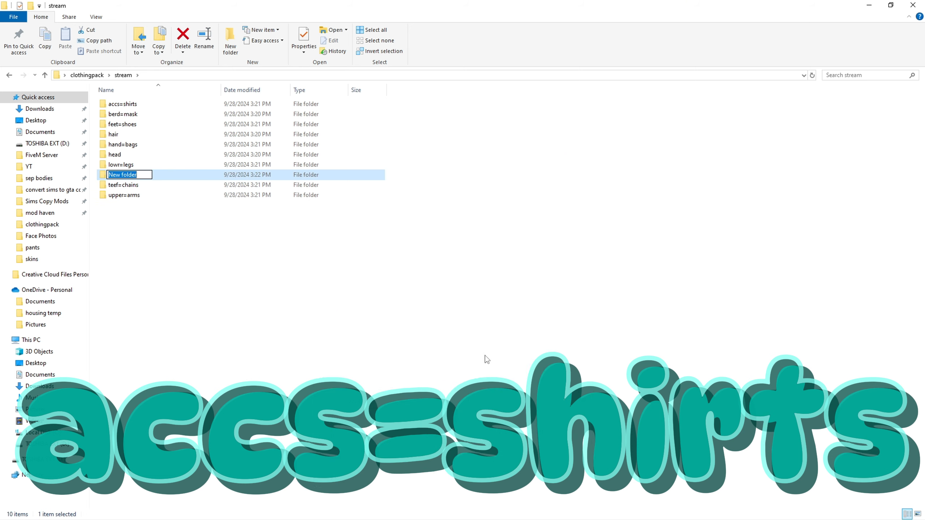
text(ta)
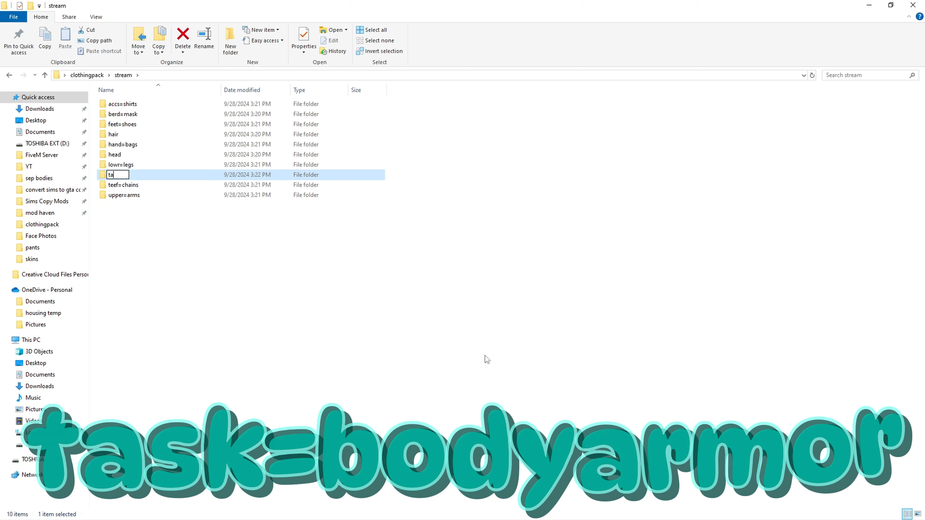
text(sk=)
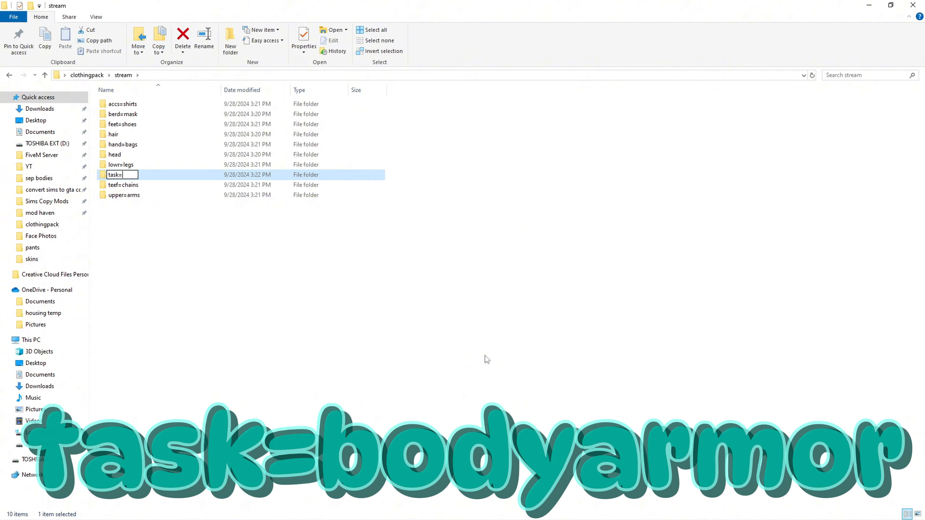
text(bodyarmor)
key(Return)
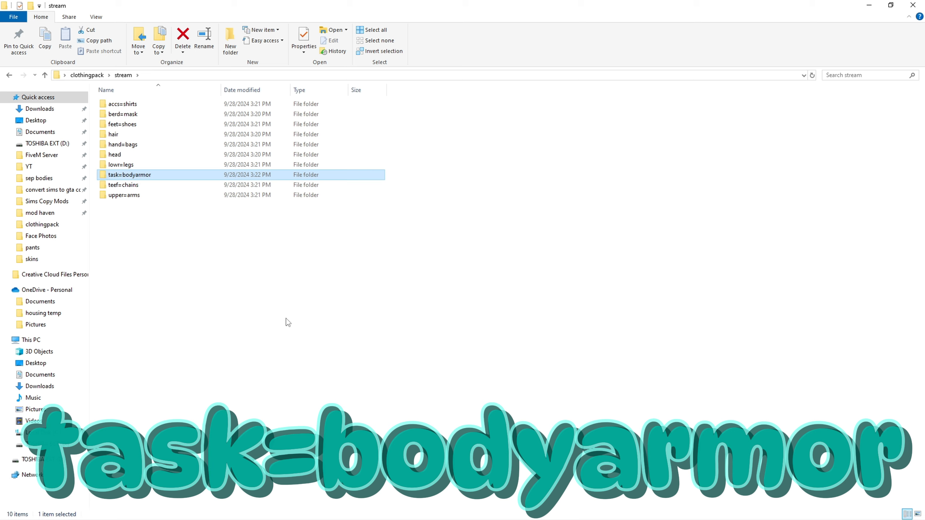
Create a folder in stream for the decals component and name it "decl=decals"
right_click(269, 316)
mouse_move(364, 452)
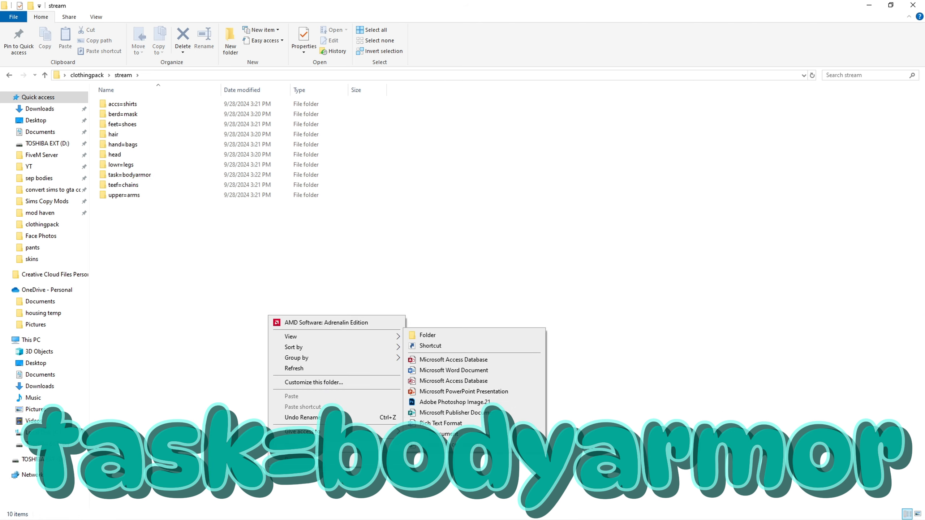
click(460, 333)
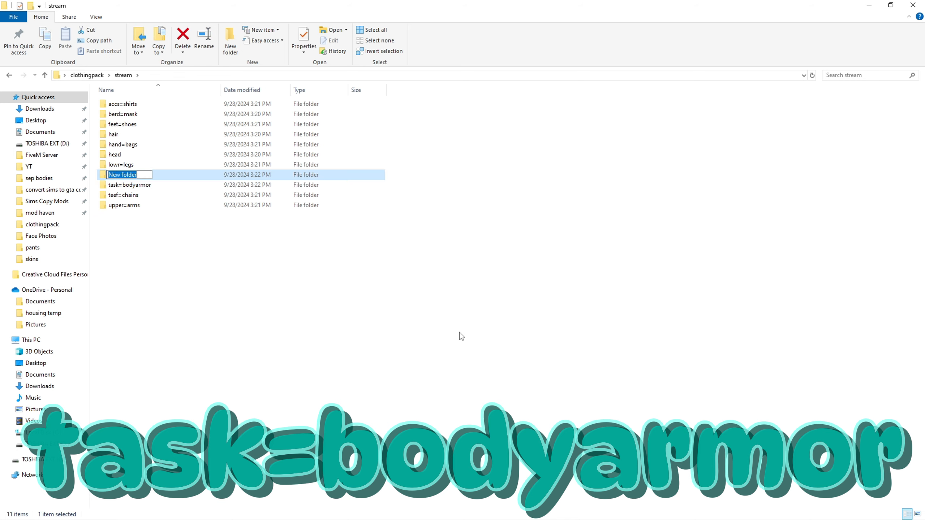
text(de)
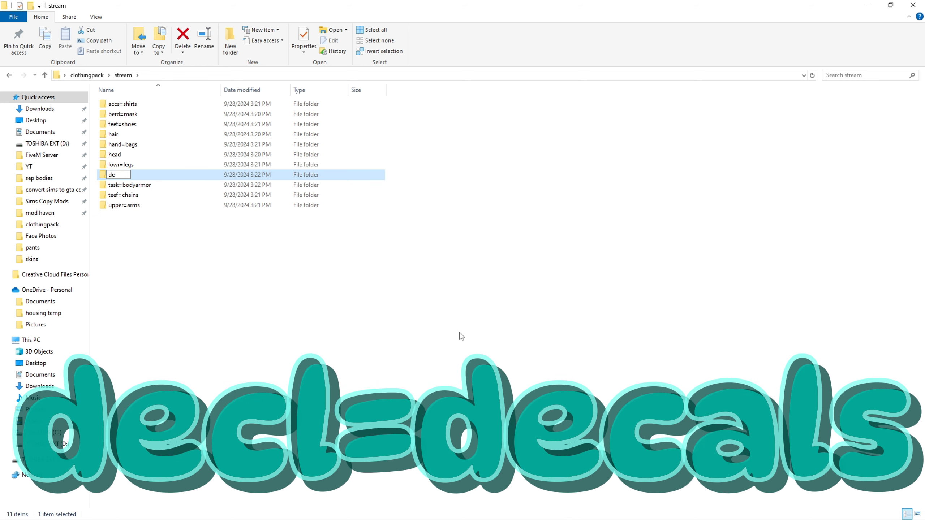
text(cl=decals)
key(Return)
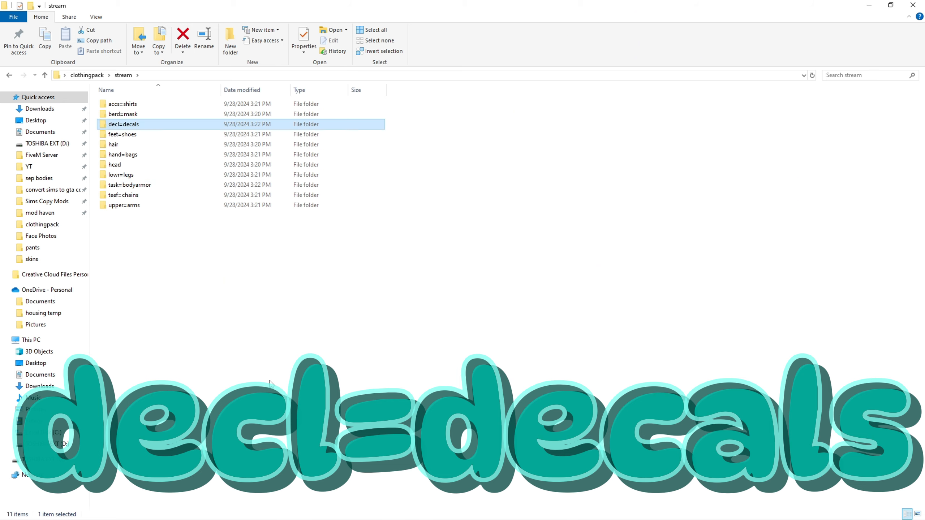
Create a folder in stream for the jackets component and name it "jbib=jackets"
right_click(182, 349)
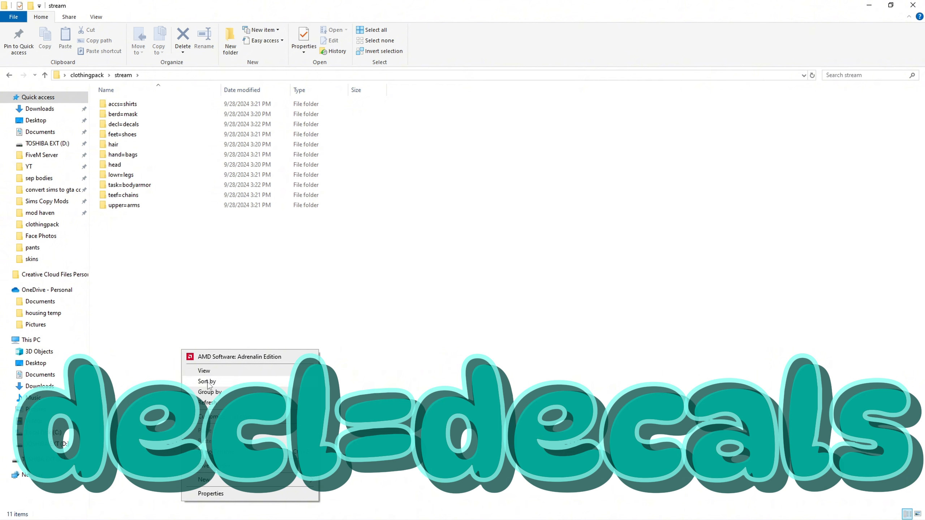
mouse_move(301, 484)
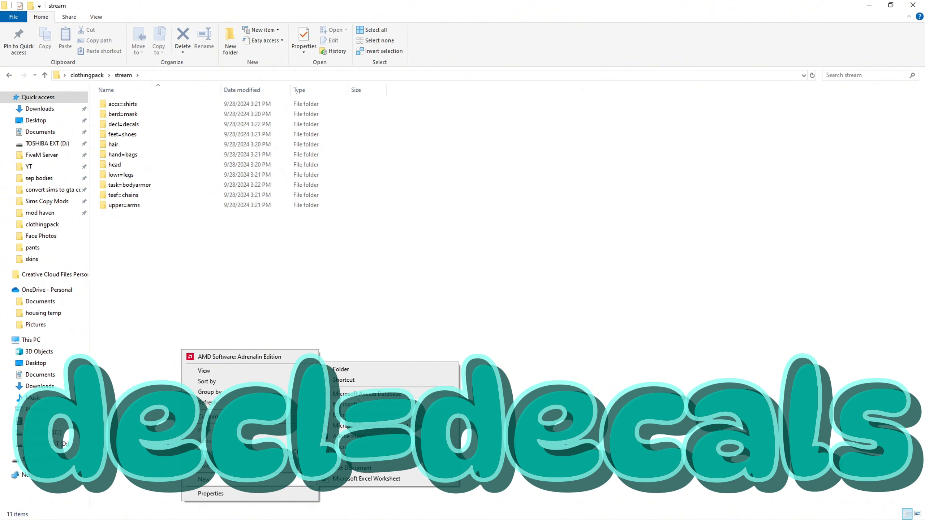
click(313, 361)
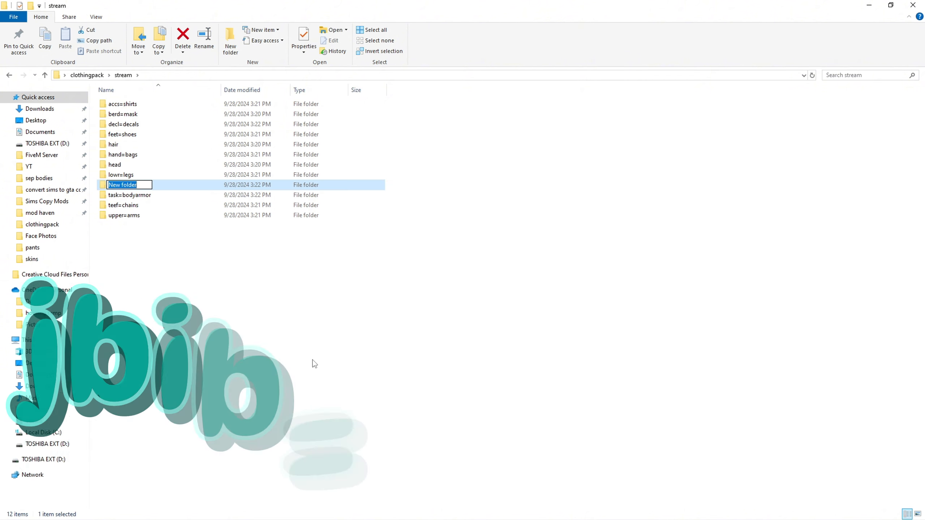
text(jbib)
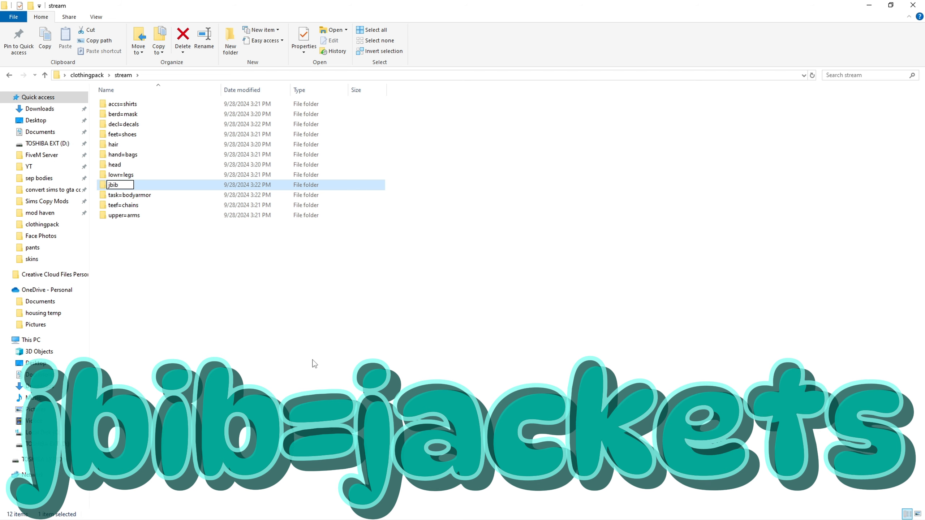
text(=jackets)
key(Return)
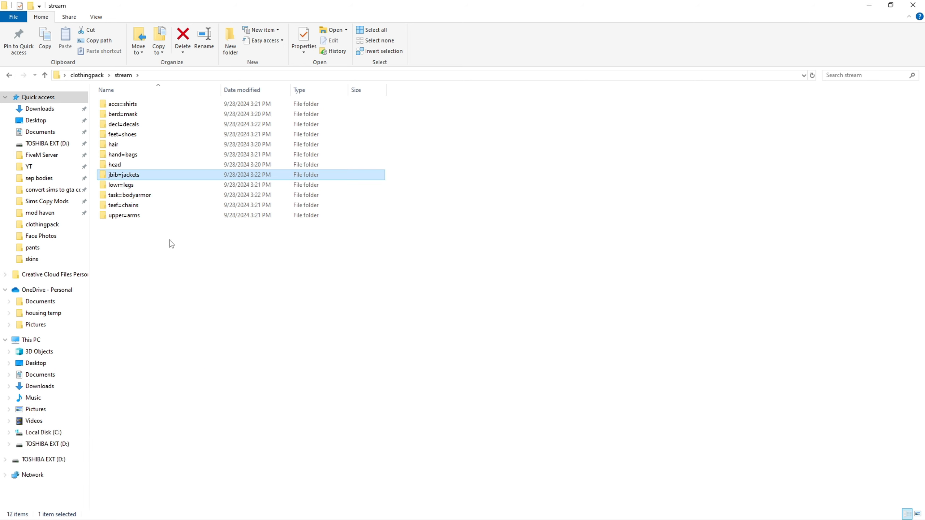
click(210, 285)
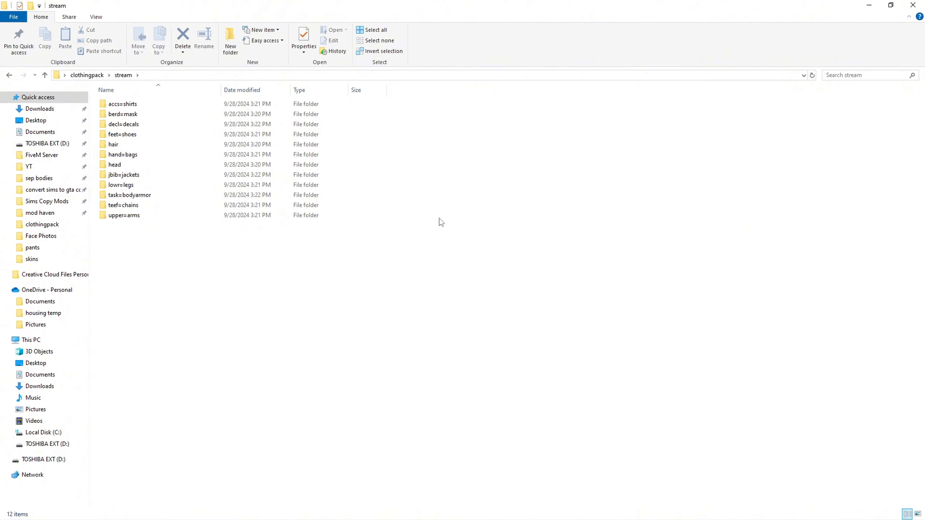
drag(358, 313, 126, 98)
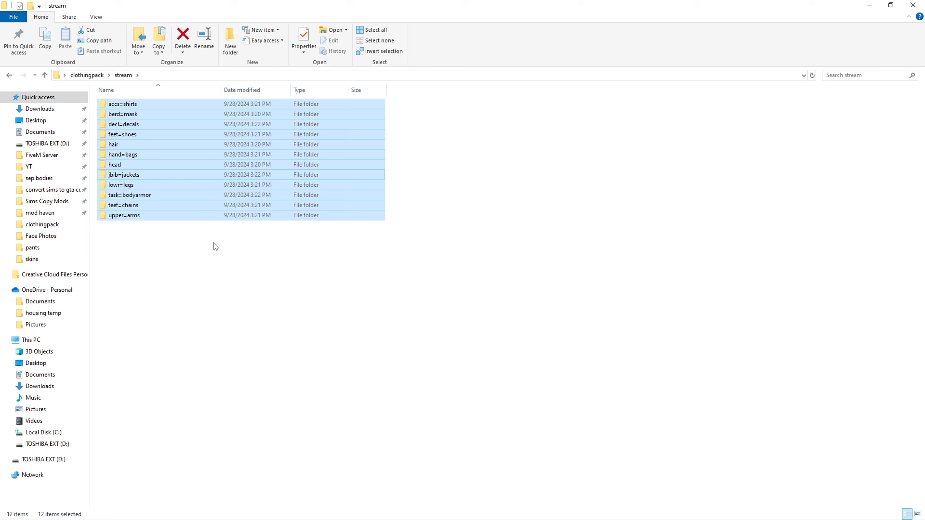
click(251, 328)
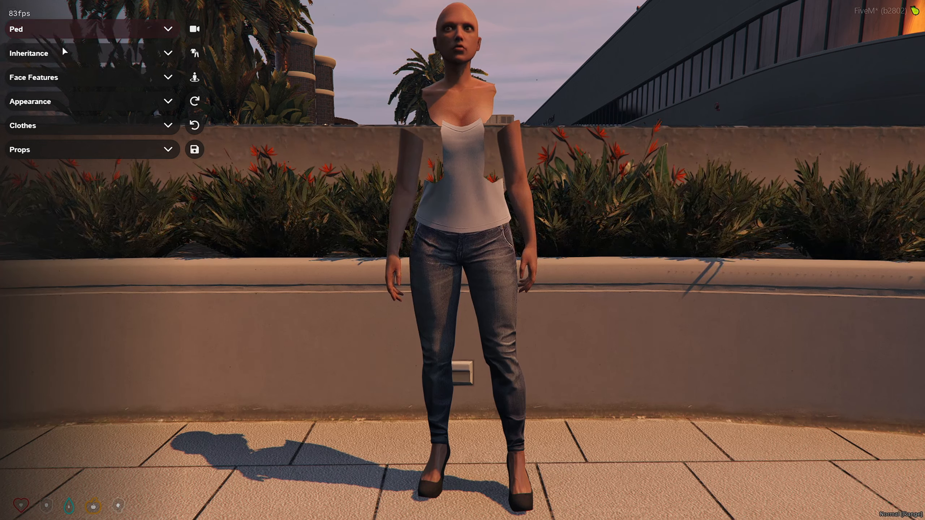
click(103, 160)
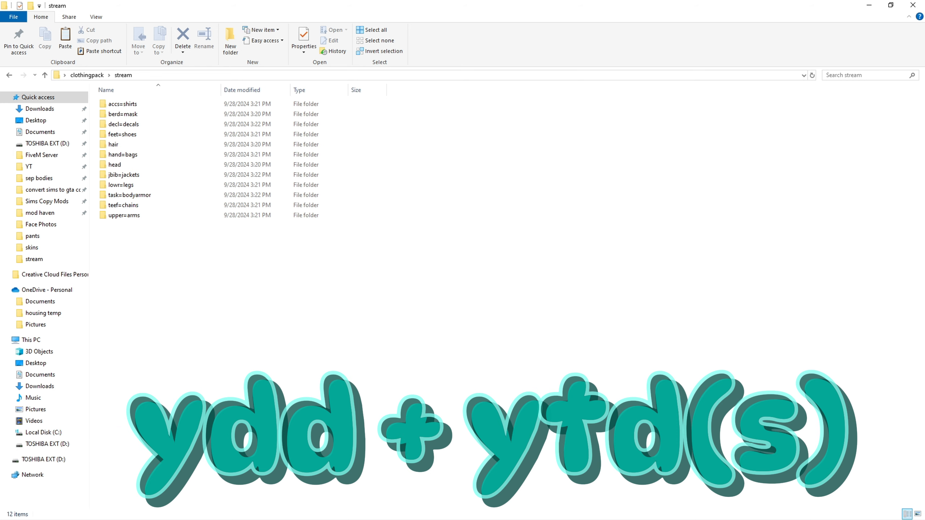
Position the window of jacket folder 71 over the stream window to examine how its ydd and ytd files are named
drag(490, 1, 407, 130)
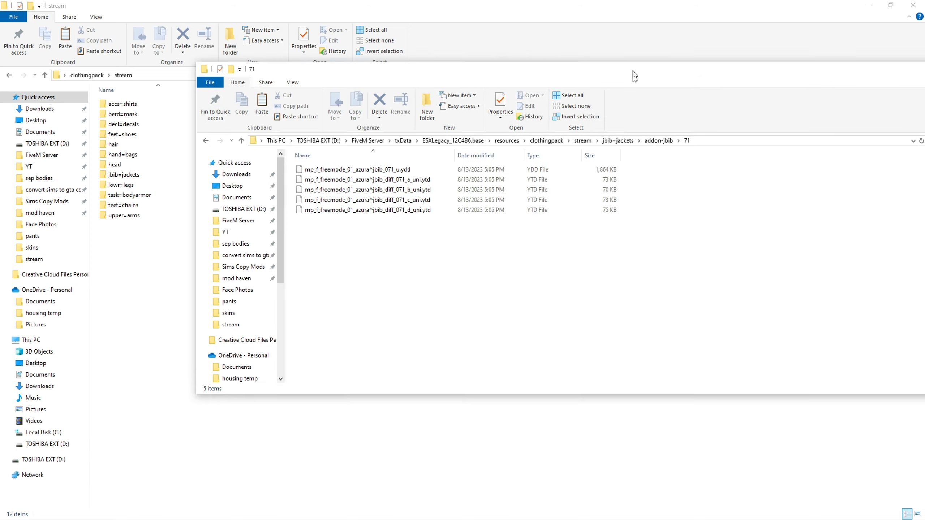
drag(633, 77, 479, 116)
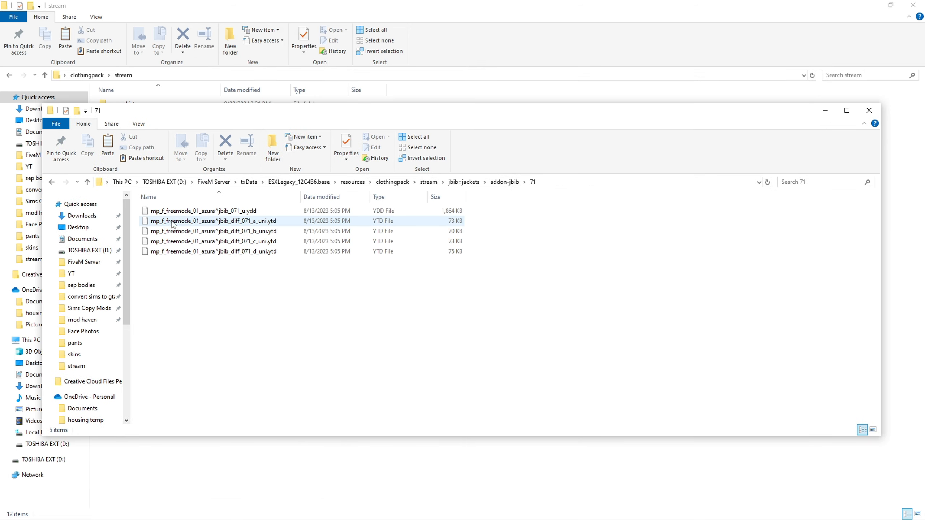
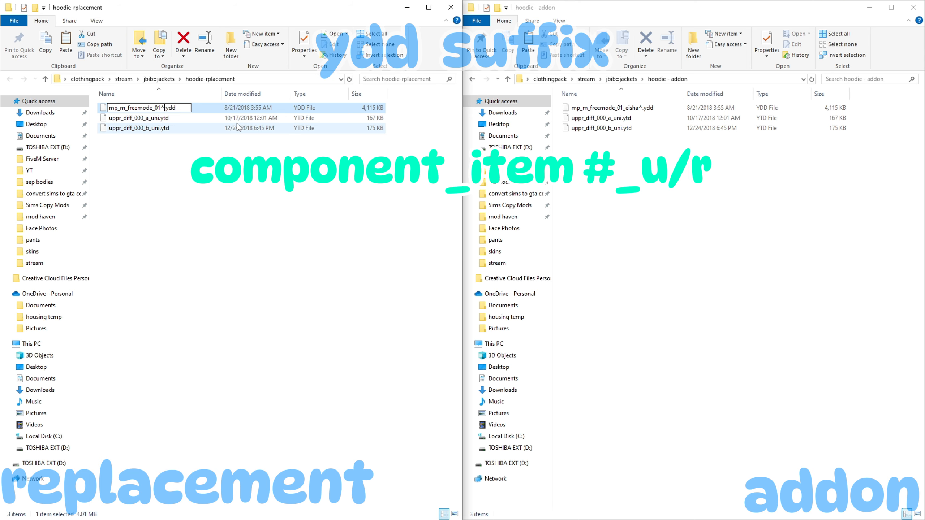
Complete the ydd file's name in the hoodie replacement folder with the suffix jbib_000_u, giving mp_m_freemode_01^jbib_000_u.ydd
text(jbib_)
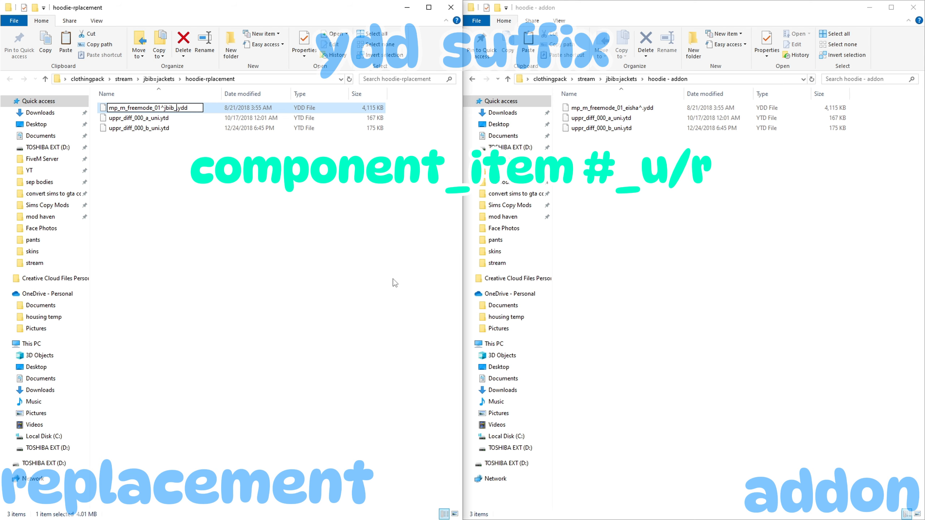
text(00)
text(0)
text(_)
key(BackSpace)
text(_)
text(u)
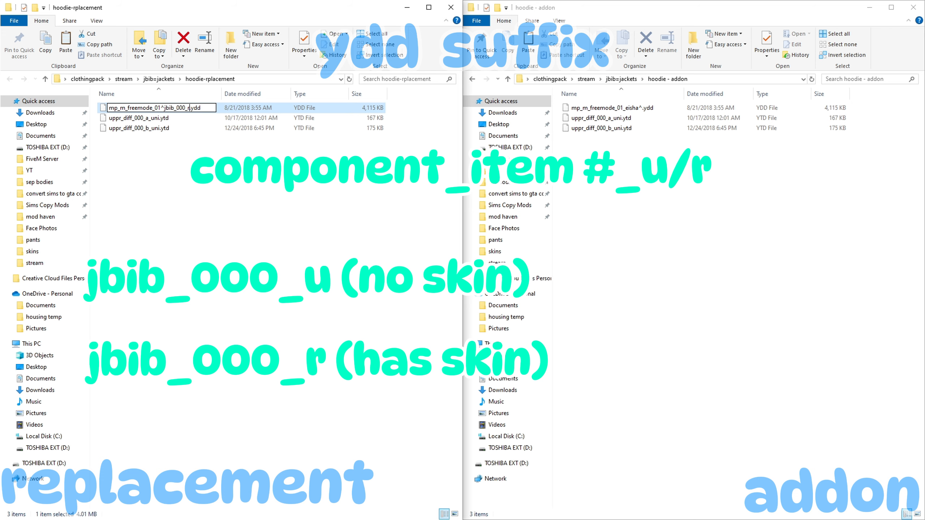
key(BackSpace)
text(r)
key(BackSpace)
text(u)
click(249, 294)
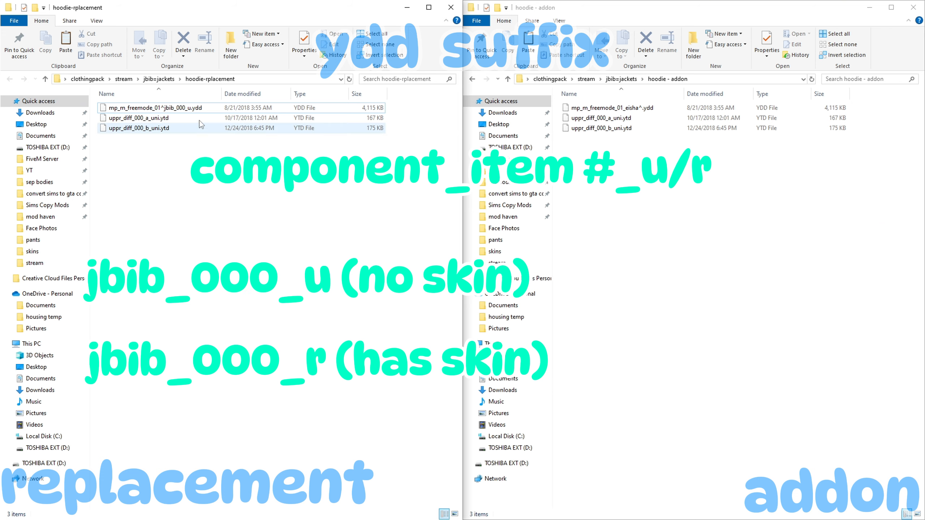
Complete the ydd file's name in the hoodie addon folder with the replacement ydd's suffix jbib_000_u, giving mp_m_freemode_01_eisha^jbib_000_u.ydd
click(187, 110)
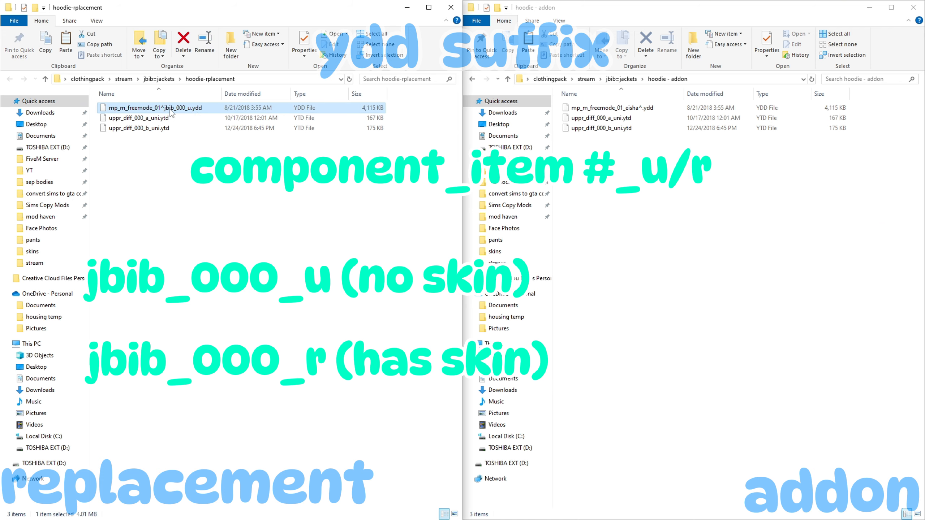
double_click(172, 111)
click(363, 320)
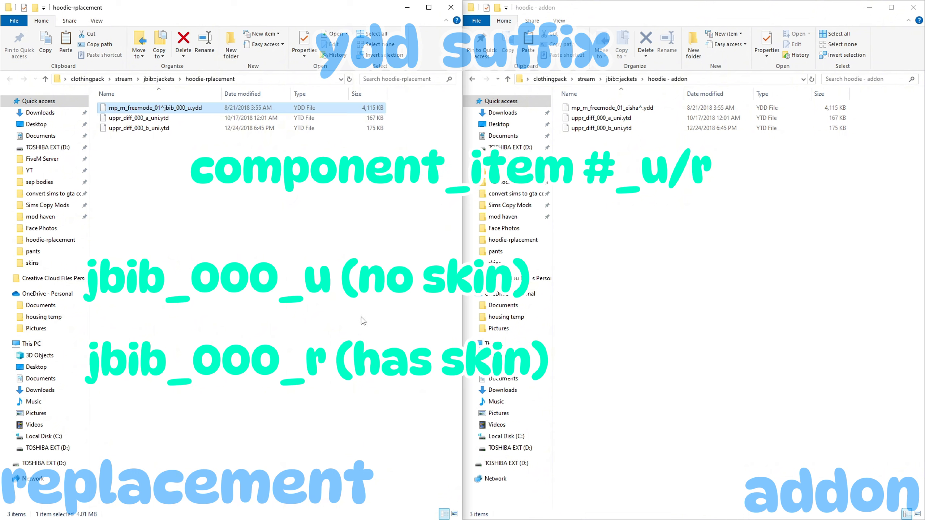
click(171, 109)
drag(165, 107, 202, 114)
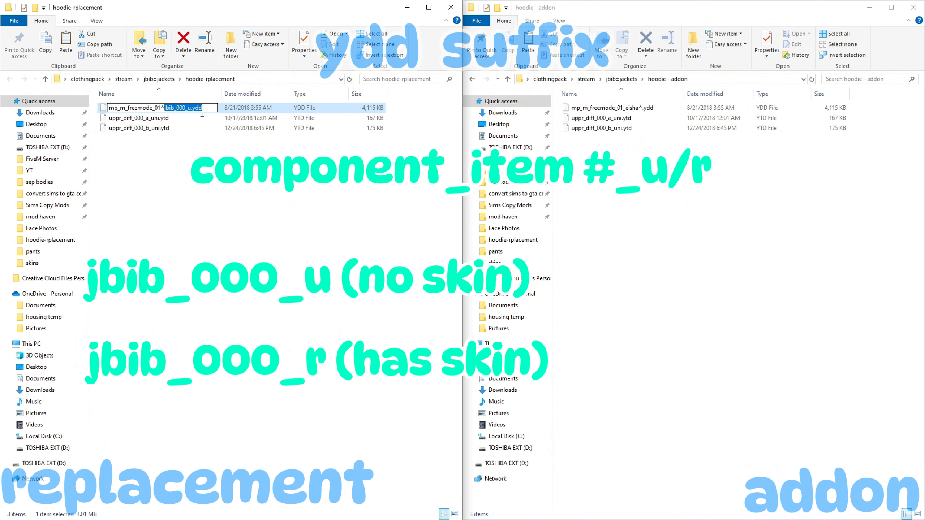
key(Return)
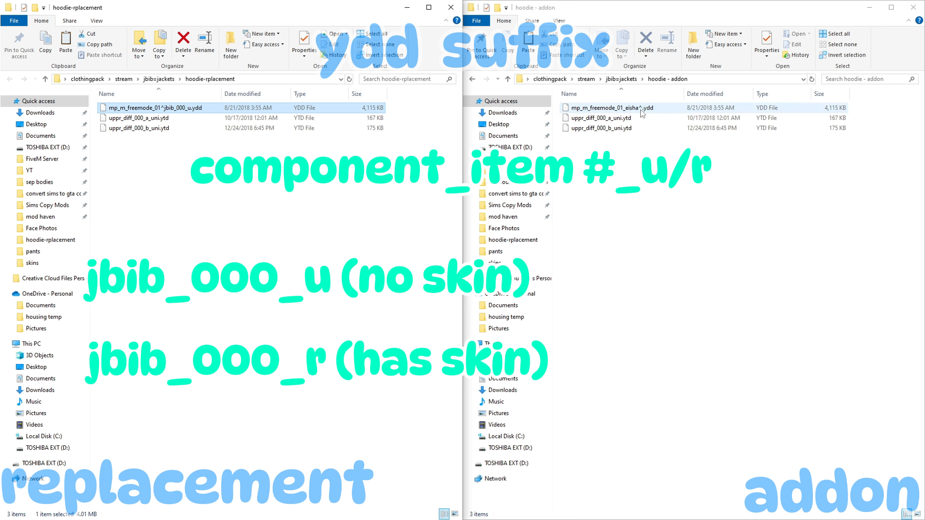
click(642, 110)
click(629, 111)
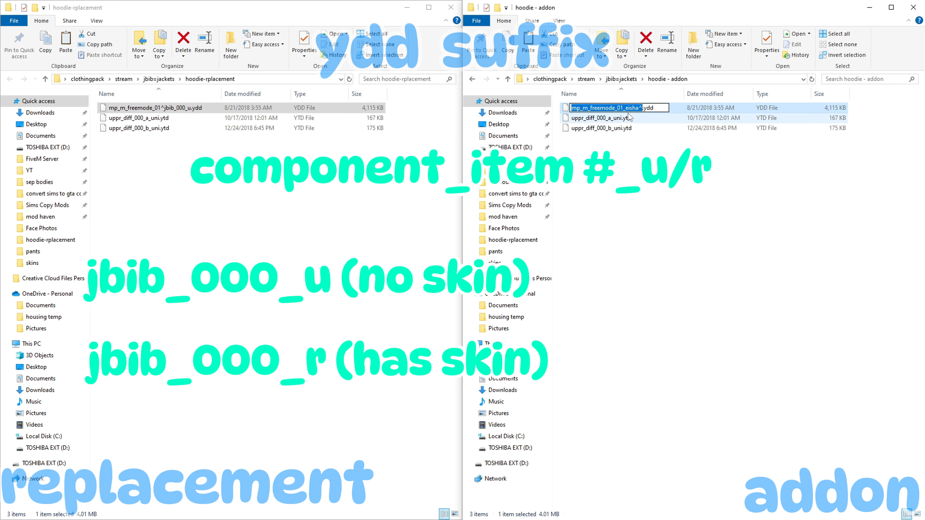
key(Right)
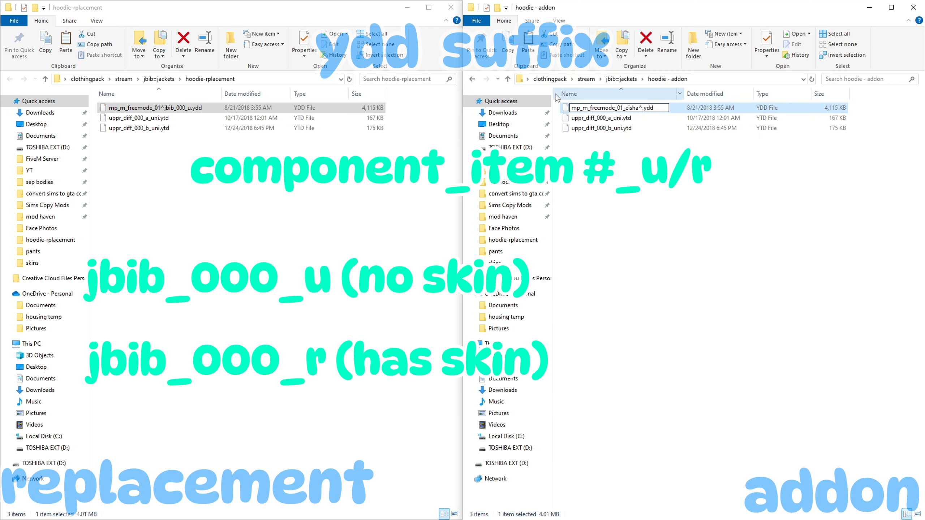
text(jbib_000_u)
key(Return)
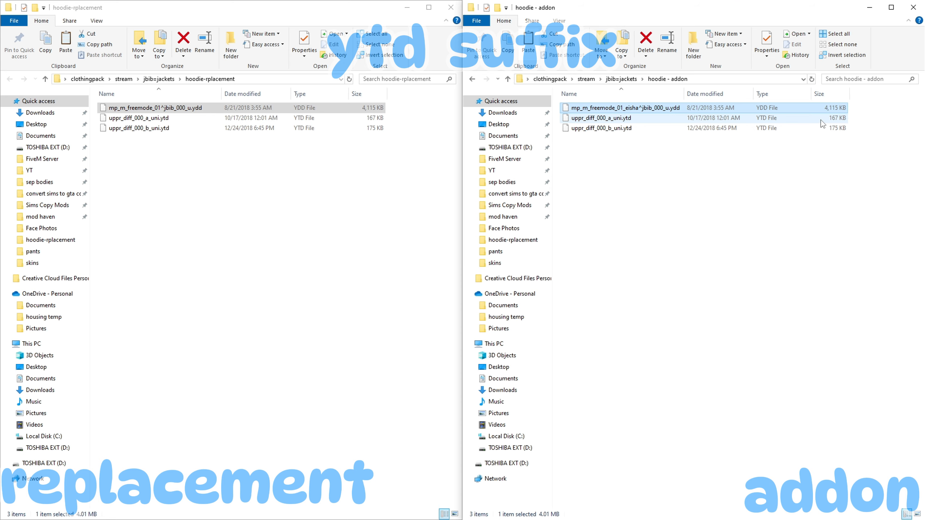
Rename the uppr_diff_000_a_uni ytd file in the hoodie replacement folder as mp_m_freemode_01^jbib_diff_000_a_uni
click(138, 118)
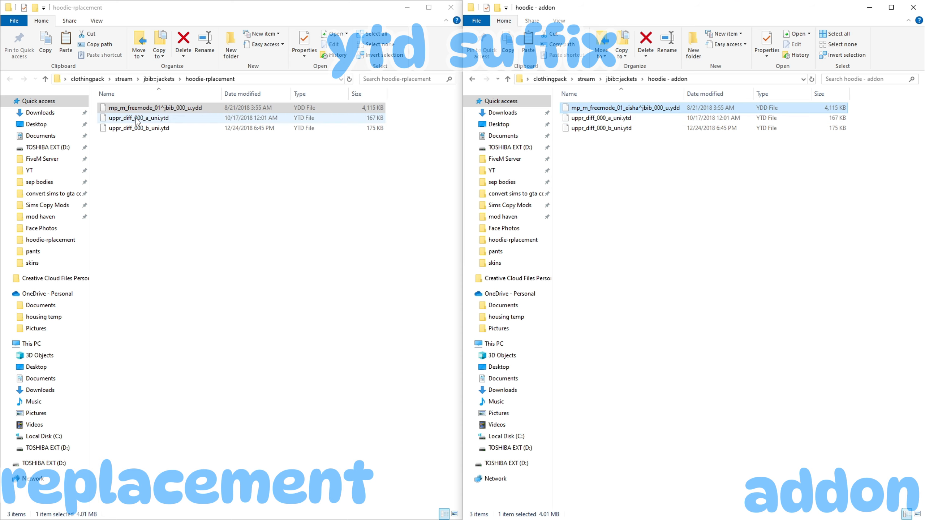
click(144, 119)
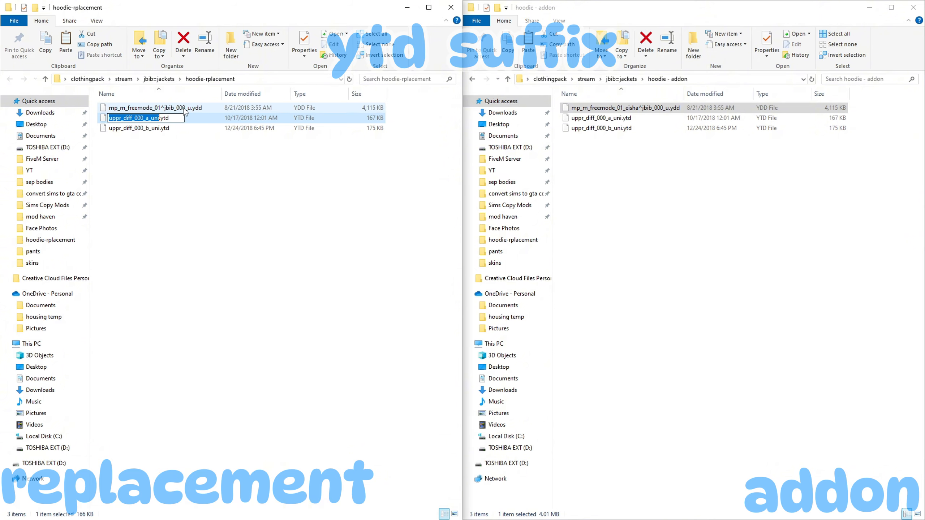
text(mp)
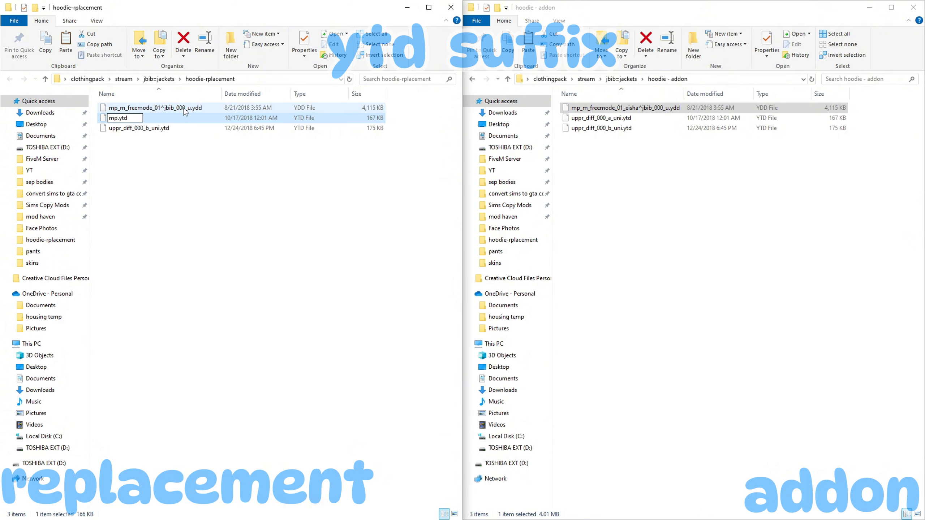
text(_m)
text(_freemo)
text(de)
text(_)
text(01)
text(^)
text(jbij)
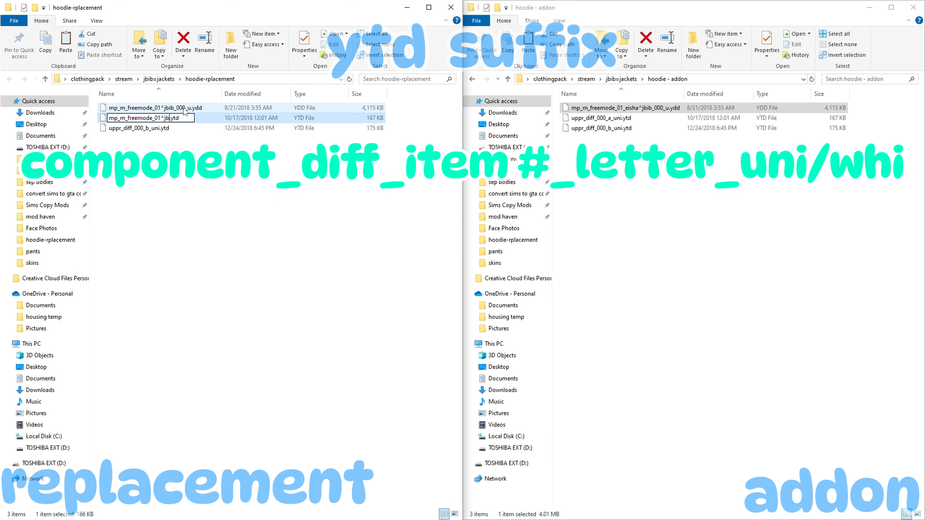
key(BackSpace)
text(b_diff)
text(_000_a_uni)
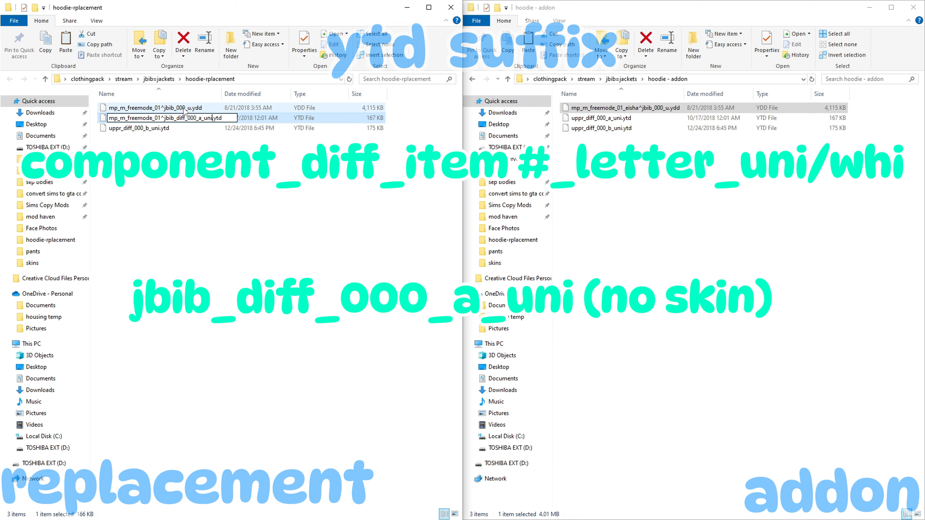
Try the skin ending whi in the replacement folder's first ytd name, and set the ending back to uni
key(BackSpace)
key(BackSpace)
key(BackSpace)
text(whi)
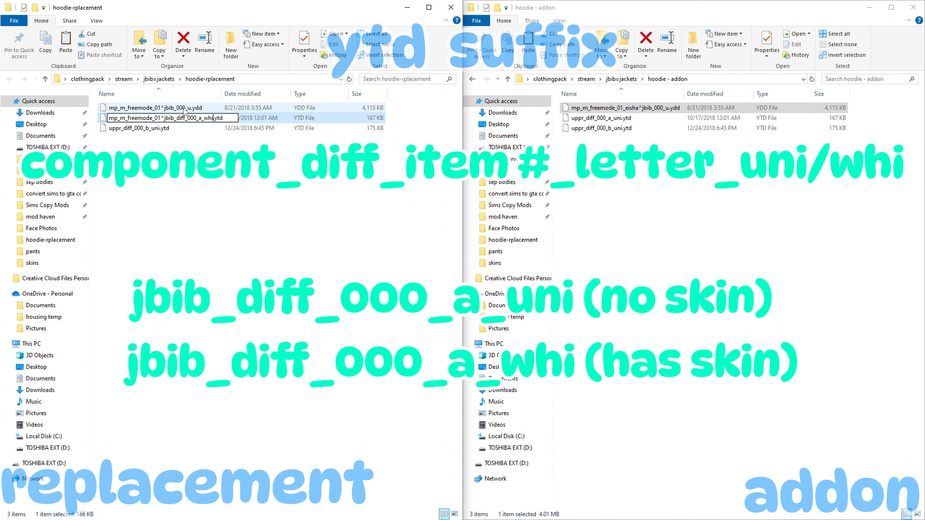
key(BackSpace)
key(BackSpace)
key(BackSpace)
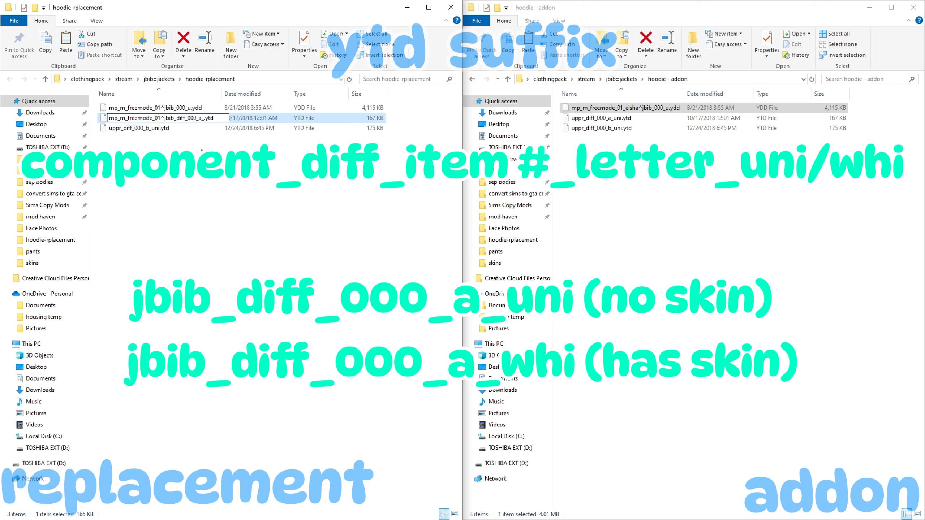
text(uni)
click(214, 134)
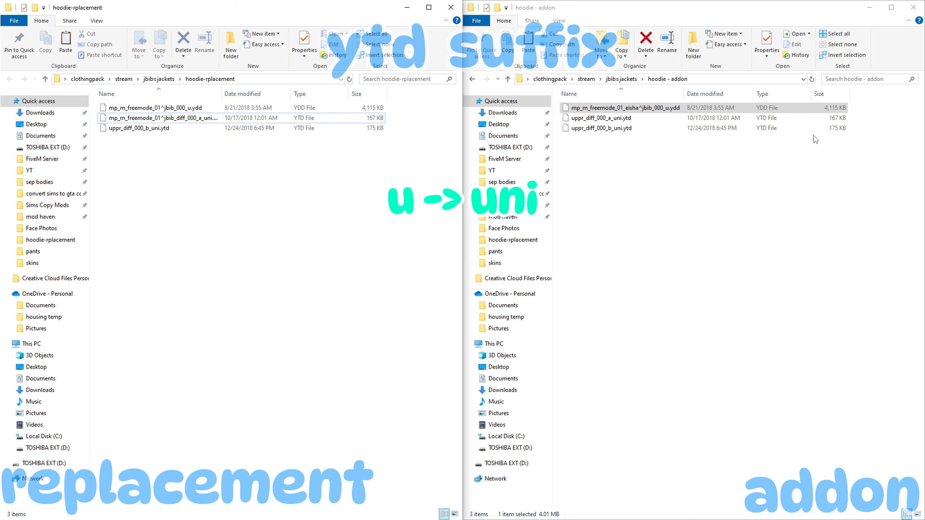
Change the addon ydd file's ending to r, giving mp_m_freemode_01_eisha^jbib_000_r.ydd
click(667, 110)
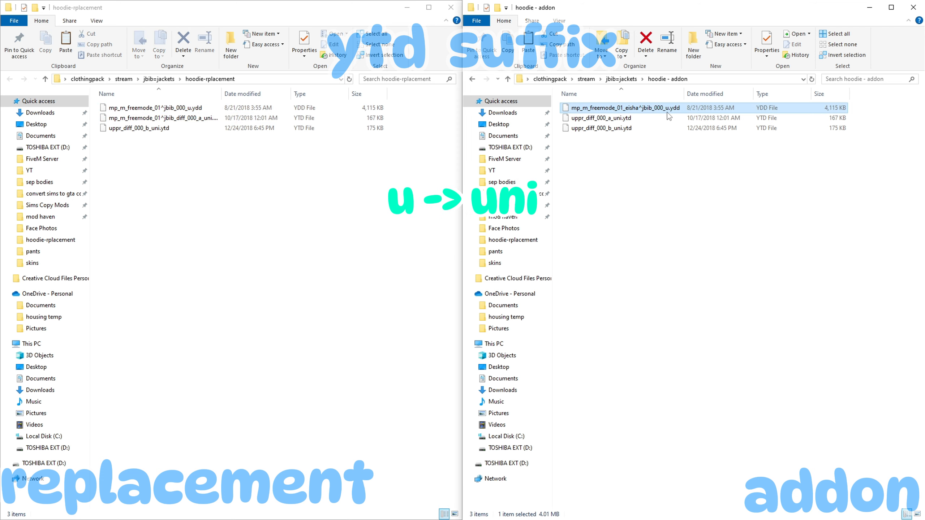
click(667, 111)
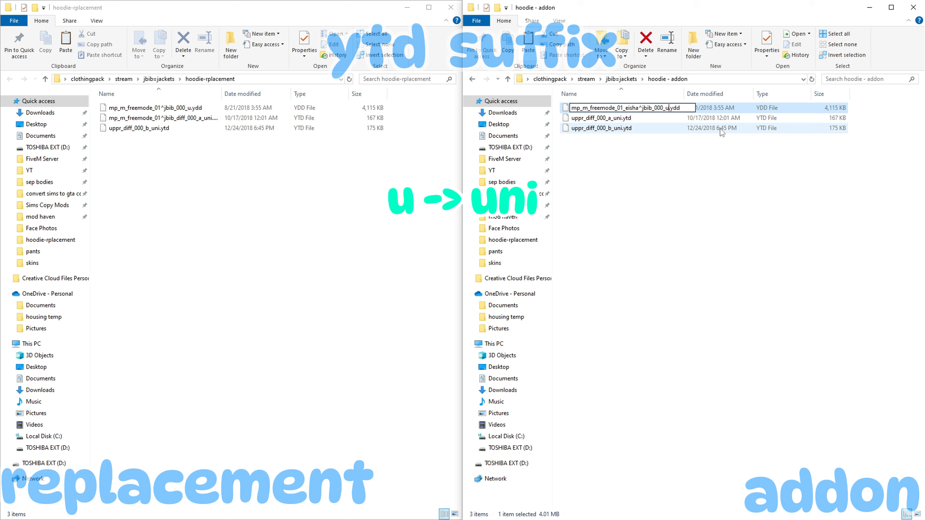
key(BackSpace)
text(r)
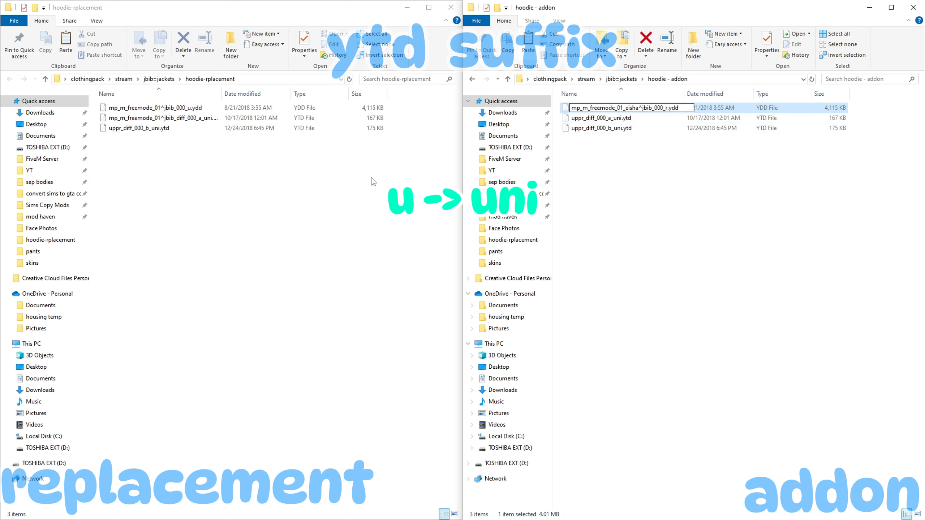
key(Return)
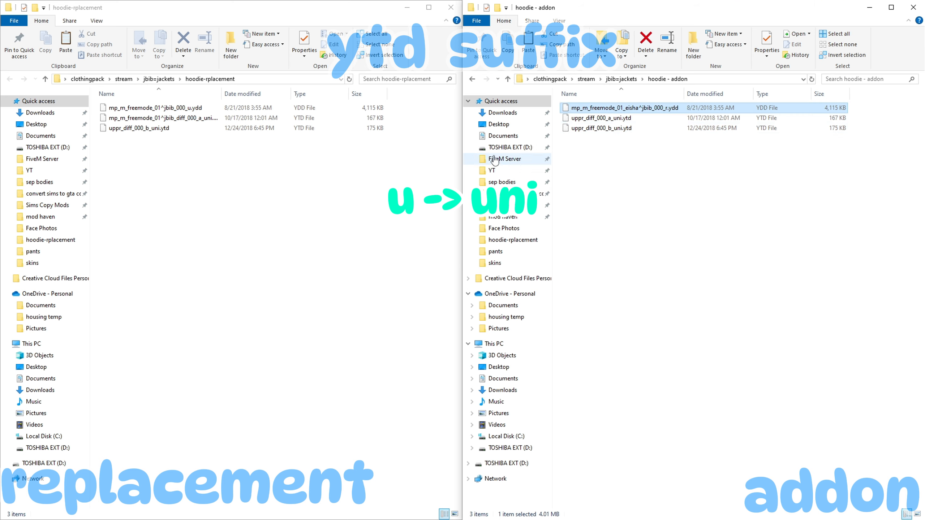
Reuse the replacement ytd's name for the addon folder's first ytd and add the pack name, giving mp_m_freemode_01_eisha^jbib_diff_000_a_uni
click(164, 118)
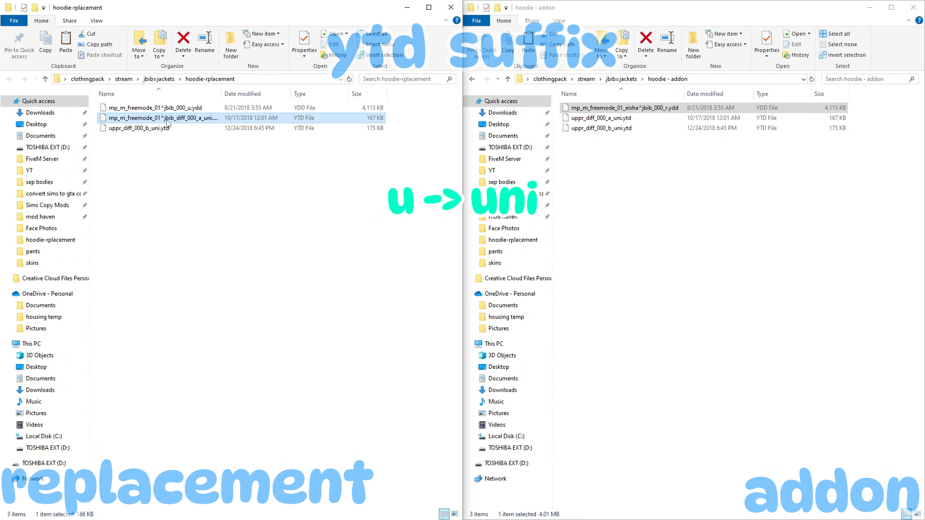
click(167, 120)
key(ctrl+c)
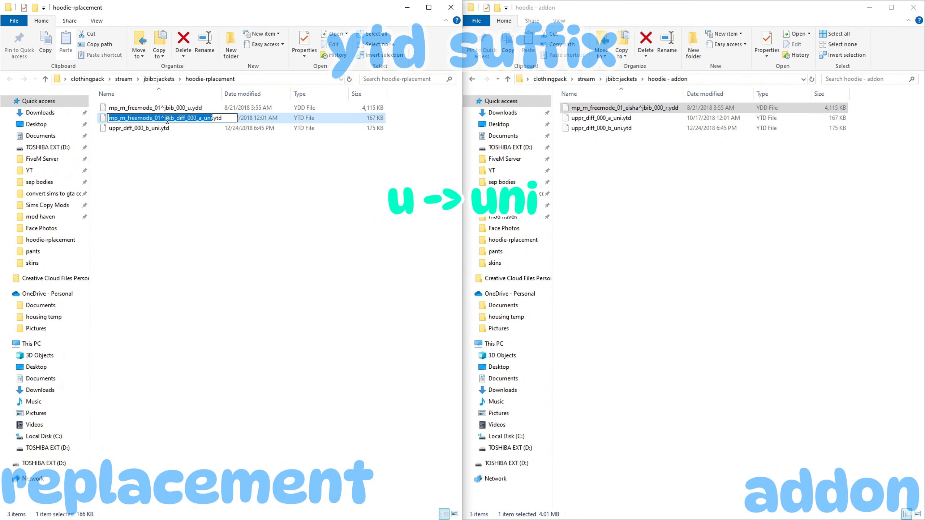
click(641, 125)
click(640, 119)
key(F2)
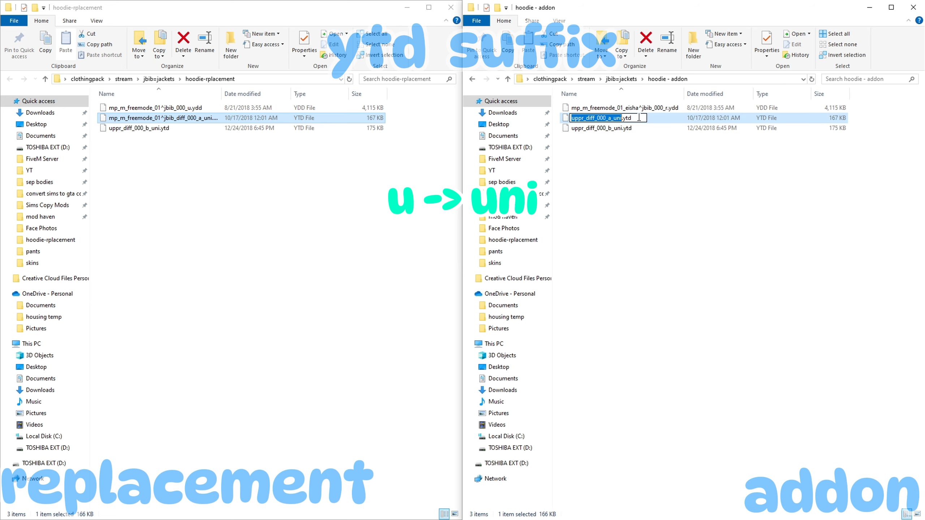
key(ctrl+v)
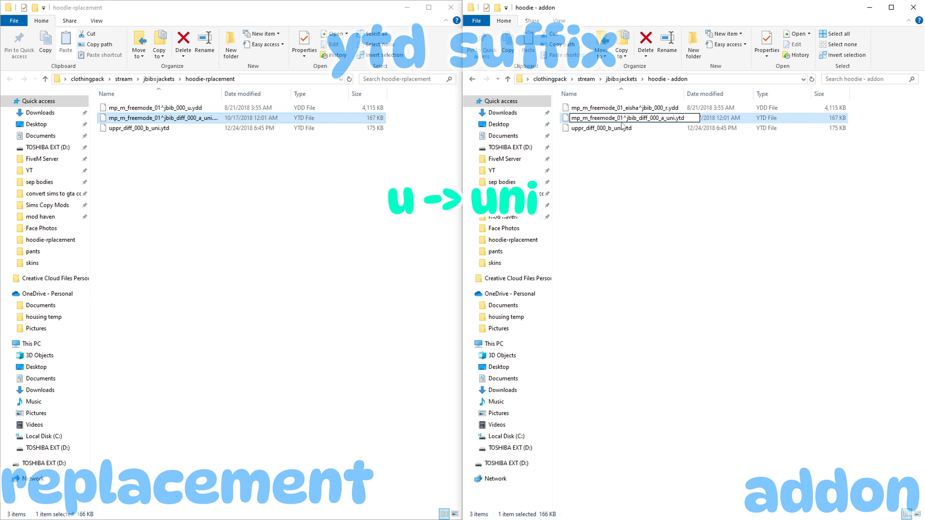
click(621, 118)
text(_eisha)
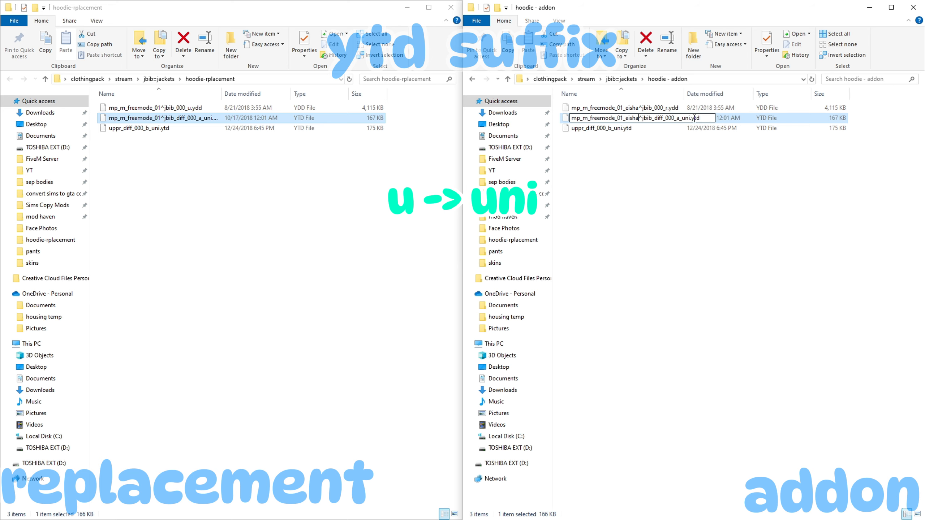
Change the addon ytd's ending to whi, giving mp_m_freemode_01_eisha^jbib_diff_000_a_whi.ytd, and widen the Name columns of both folders
click(688, 118)
key(BackSpace)
key(BackSpace)
key(BackSpace)
text(whi)
key(Return)
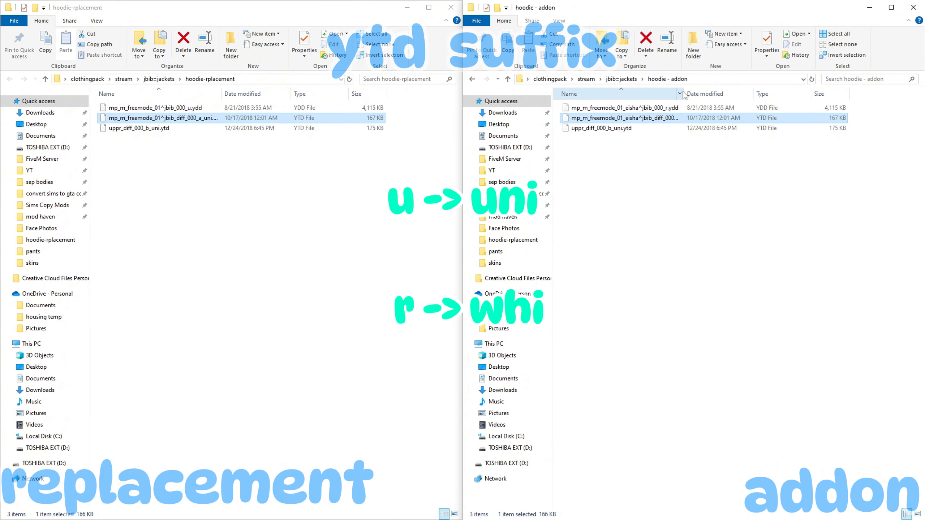
drag(684, 92, 761, 92)
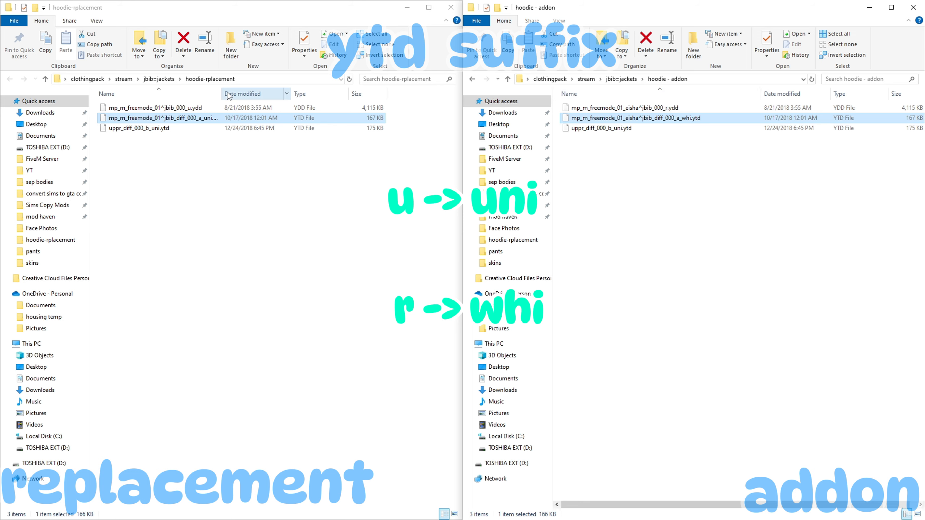
drag(221, 93, 242, 93)
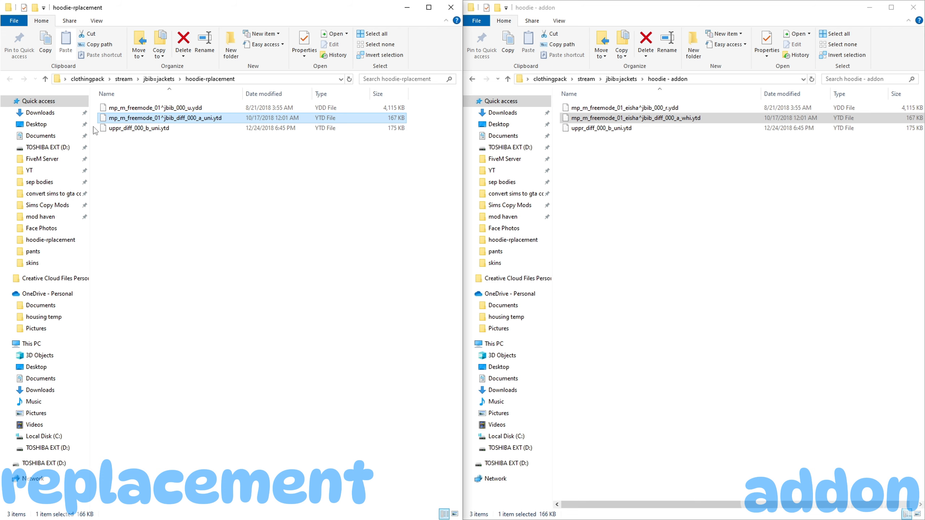
Rename the uppr_diff_000_b_uni ytd file in the hoodie replacement folder as mp_m_freemode_01^jbib_diff_000_b_uni
click(173, 119)
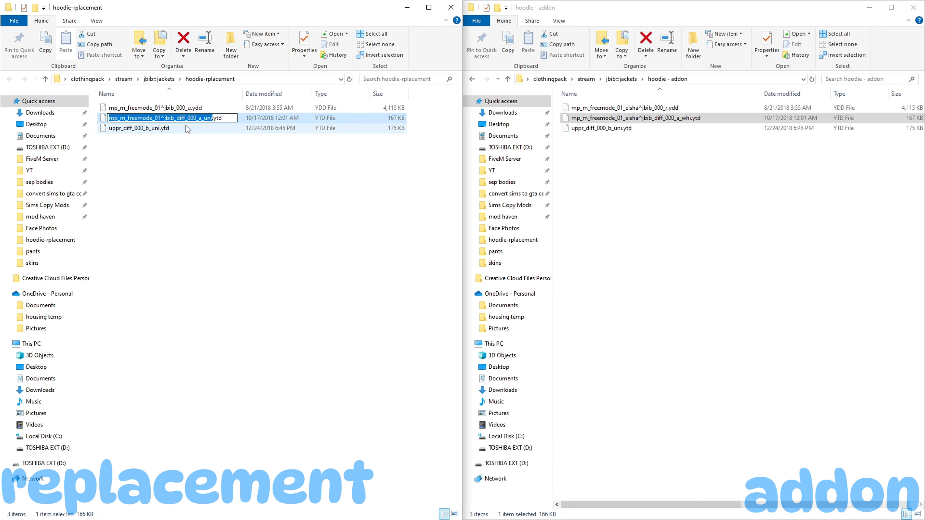
click(164, 131)
click(175, 132)
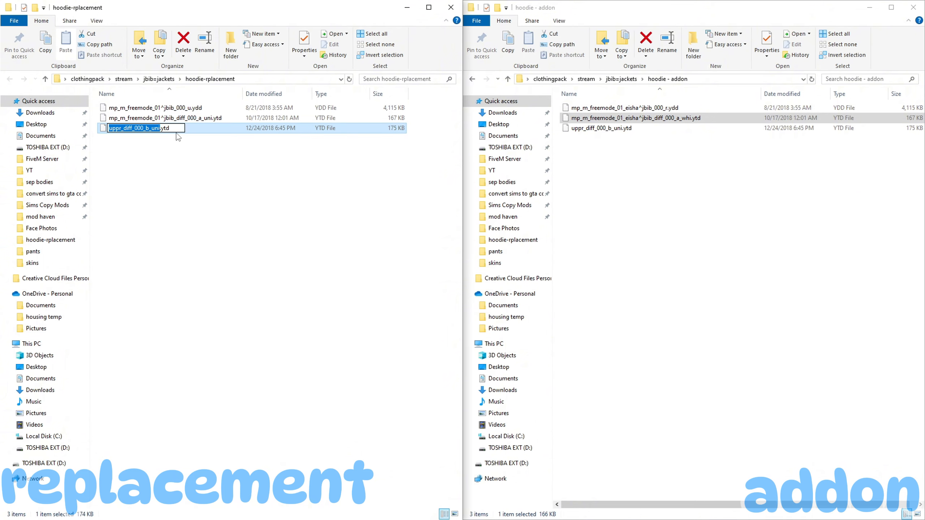
key(ctrl+v)
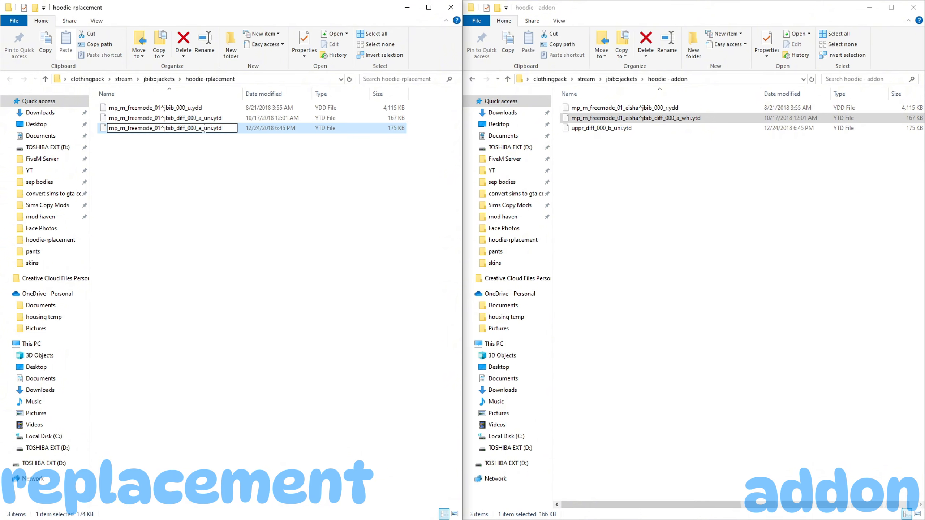
click(203, 128)
key(BackSpace)
text(b)
click(369, 191)
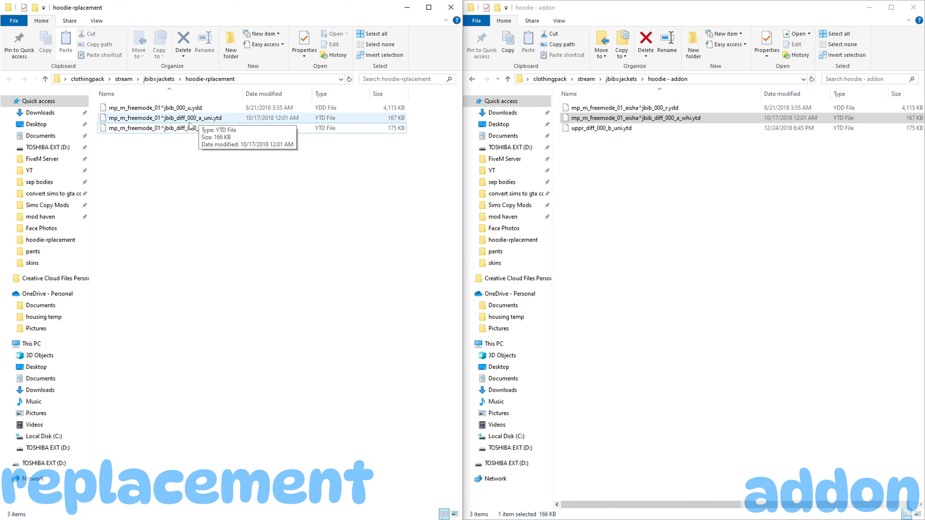
Change the addon folder's ydd file ending to u, giving mp_m_freemode_01_eisha^jbib_000_u.ydd
click(654, 118)
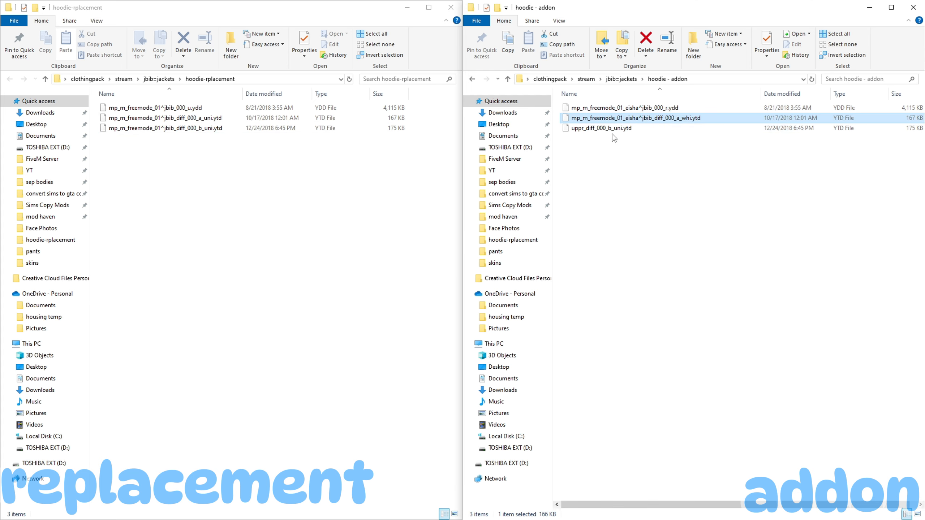
click(652, 121)
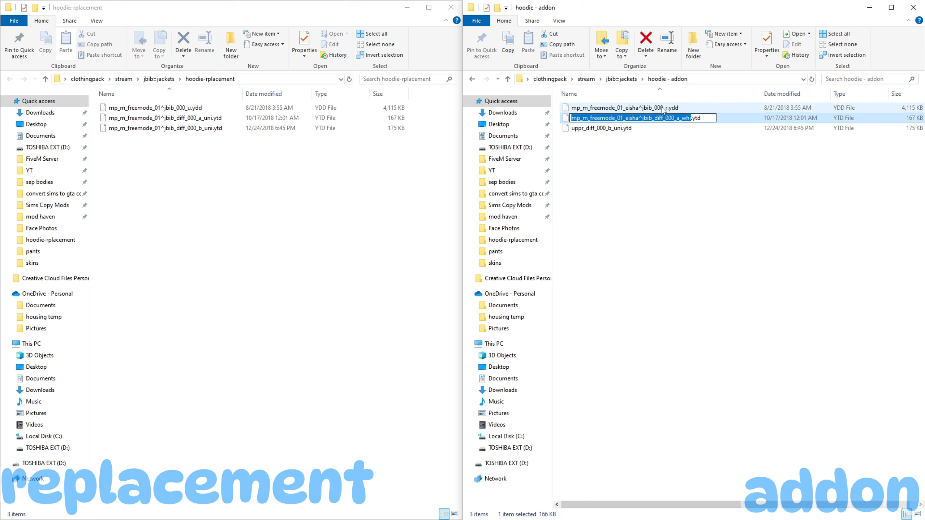
click(666, 110)
click(667, 109)
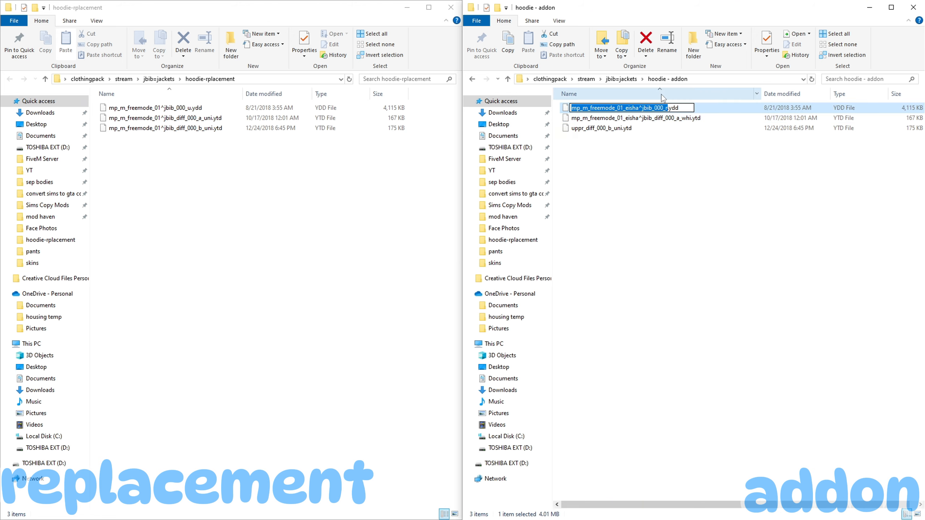
key(Right)
key(BackSpace)
text(u)
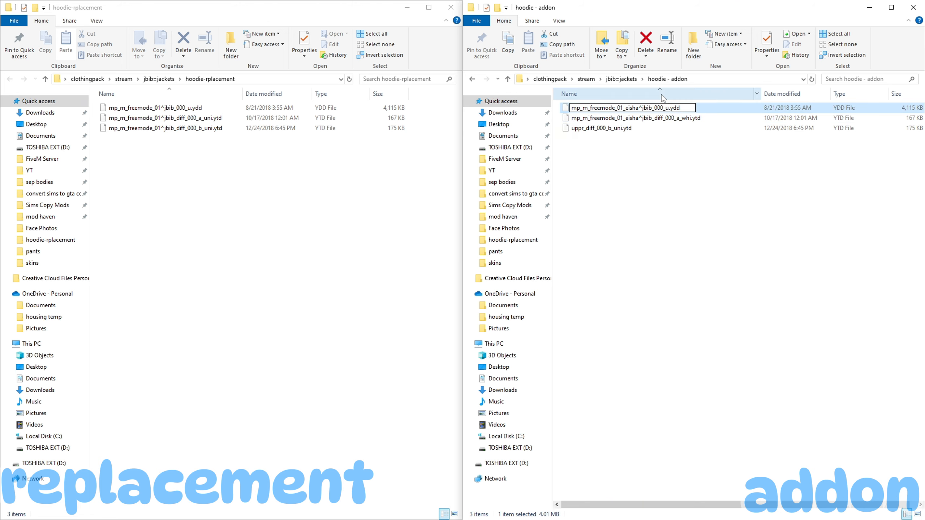
Change the addon folder's first ytd ending to uni, giving mp_m_freemode_01_eisha^jbib_diff_000_a_uni.ytd
click(668, 118)
click(704, 119)
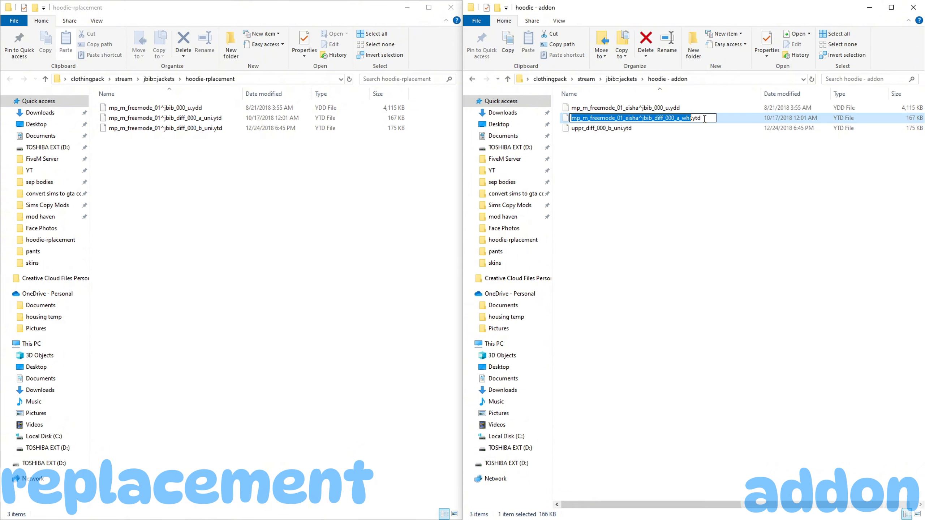
key(Right)
key(BackSpace)
key(BackSpace)
key(BackSpace)
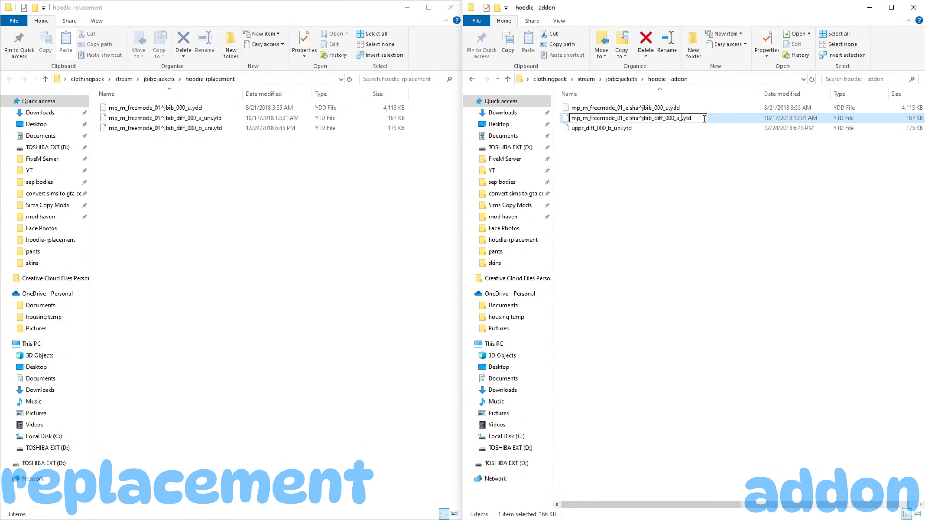
text(uni)
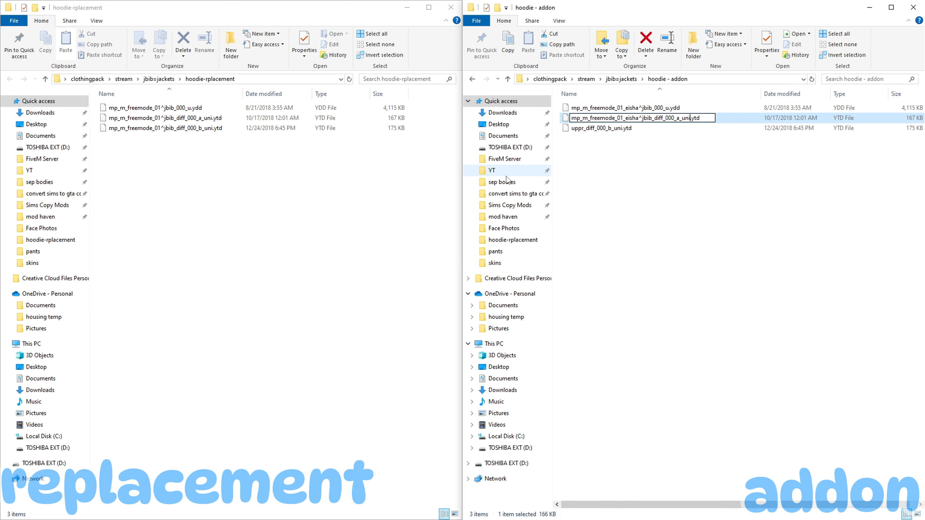
Reuse the first addon ytd's name for uppr_diff_000_b_uni.ytd with letter b, giving mp_m_freemode_01_eisha^jbib_diff_000_b_uni.ytd.ytd
key(ctrl+a)
click(588, 131)
click(588, 131)
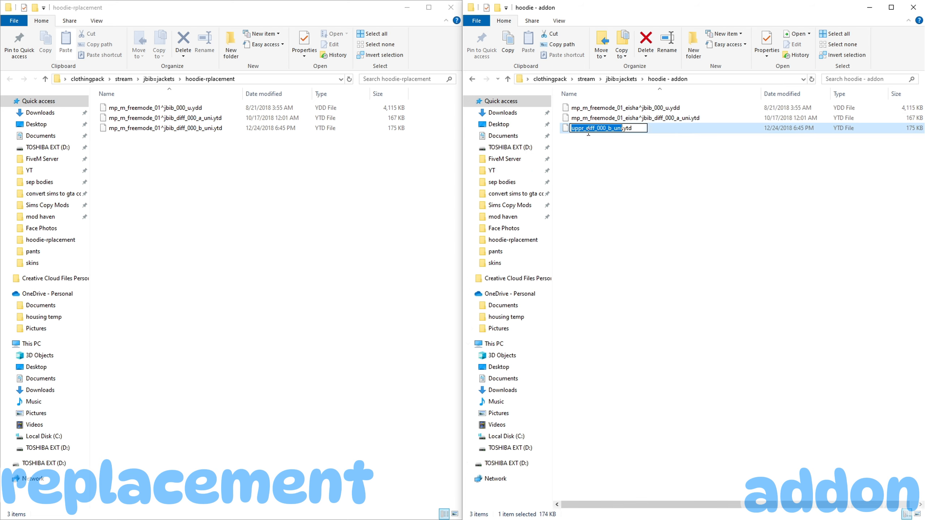
key(ctrl+v)
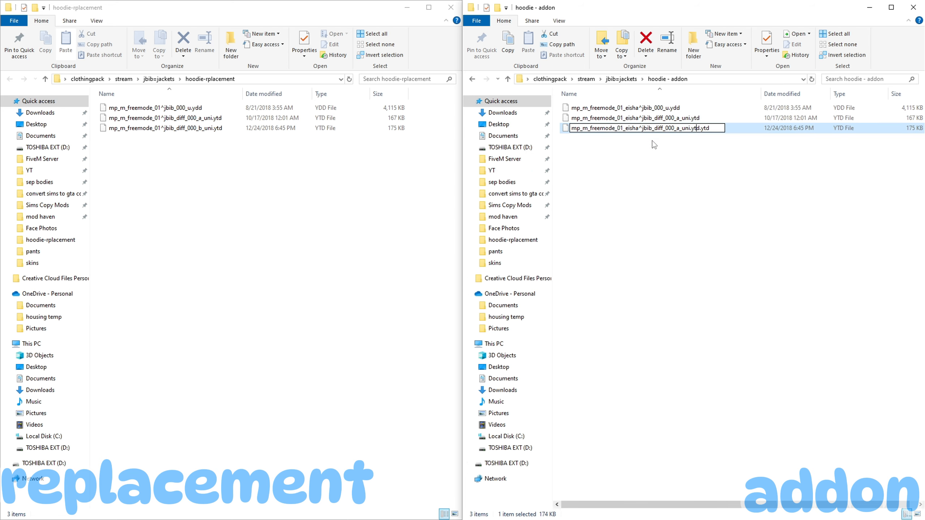
key(BackSpace)
text(b)
key(Return)
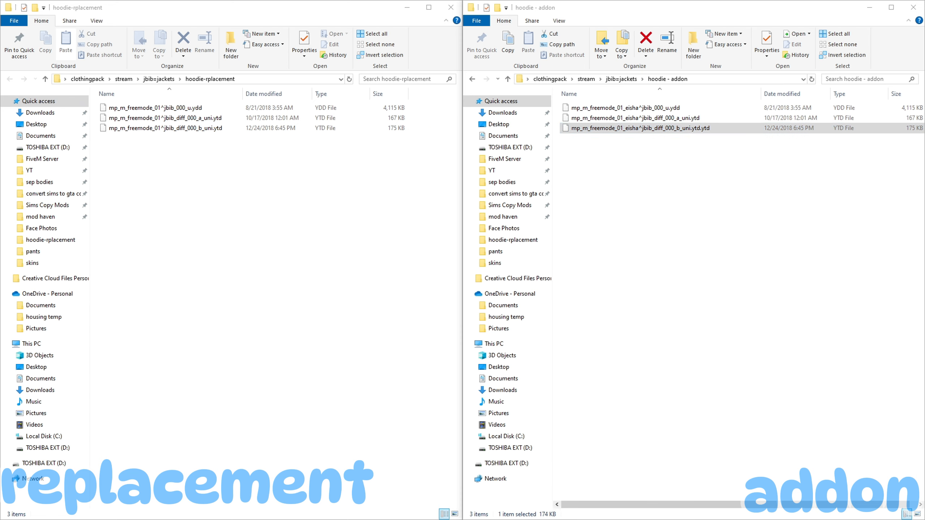
Examine how the ydd and ytd files are numbered in jacket folders 0, 1 and 2 of the existing pack's jbib=jackets folder
drag(619, 519, 328, 0)
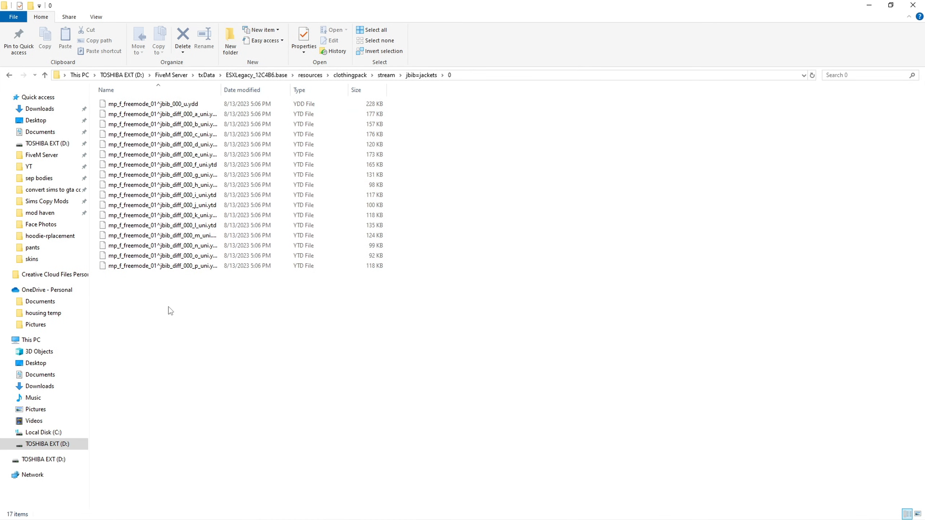
drag(223, 94, 324, 91)
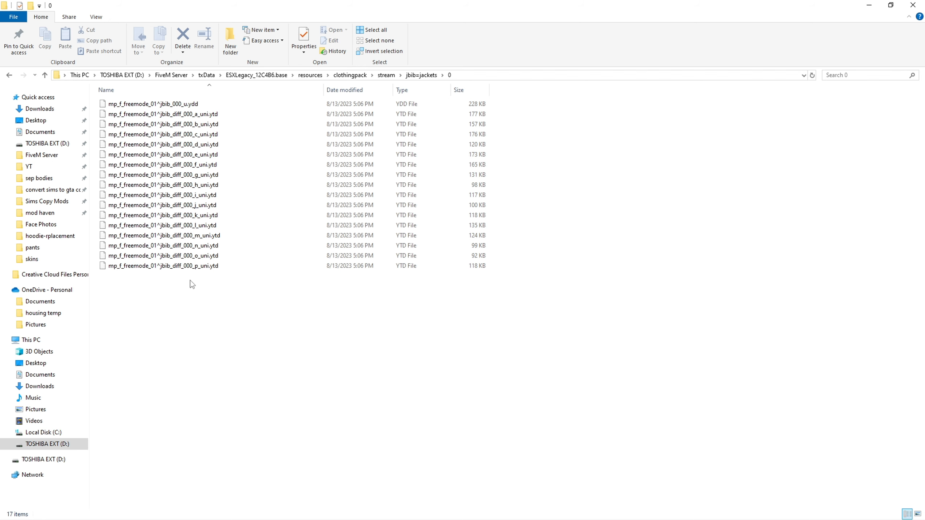
click(16, 76)
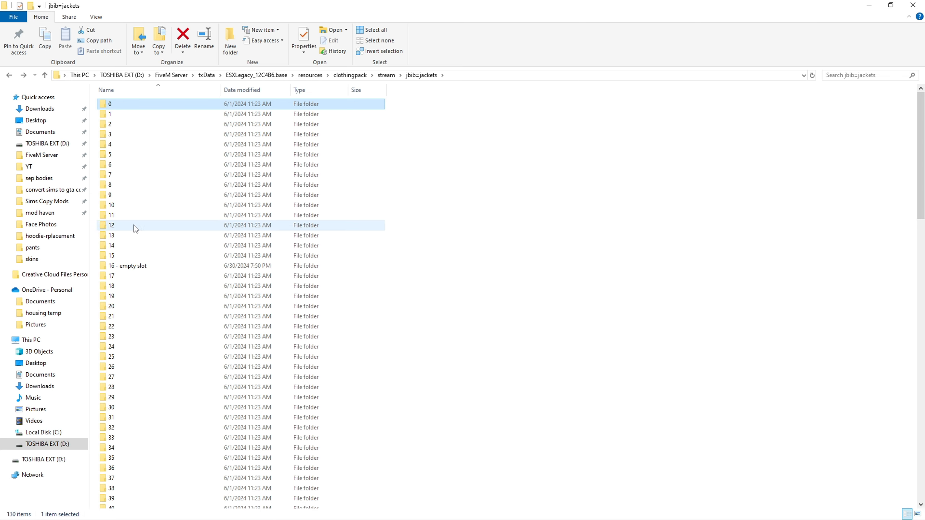
double_click(125, 113)
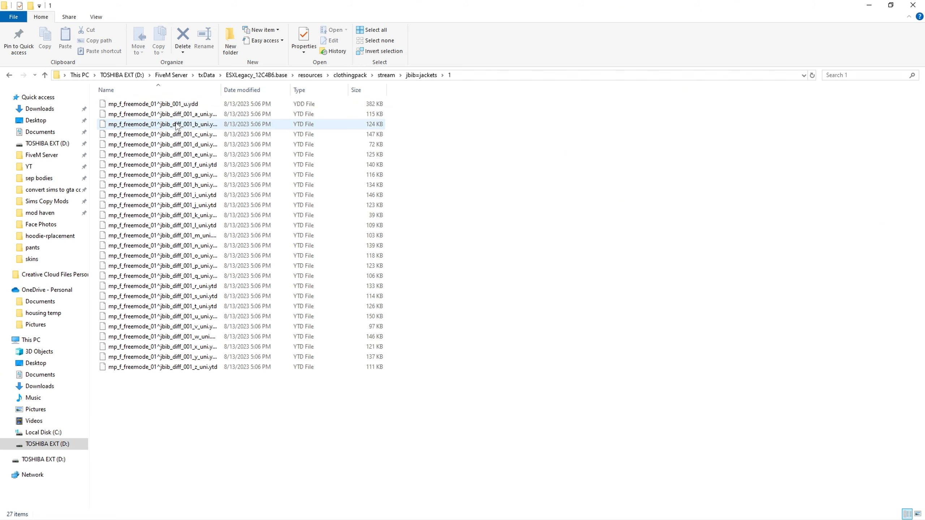
click(9, 75)
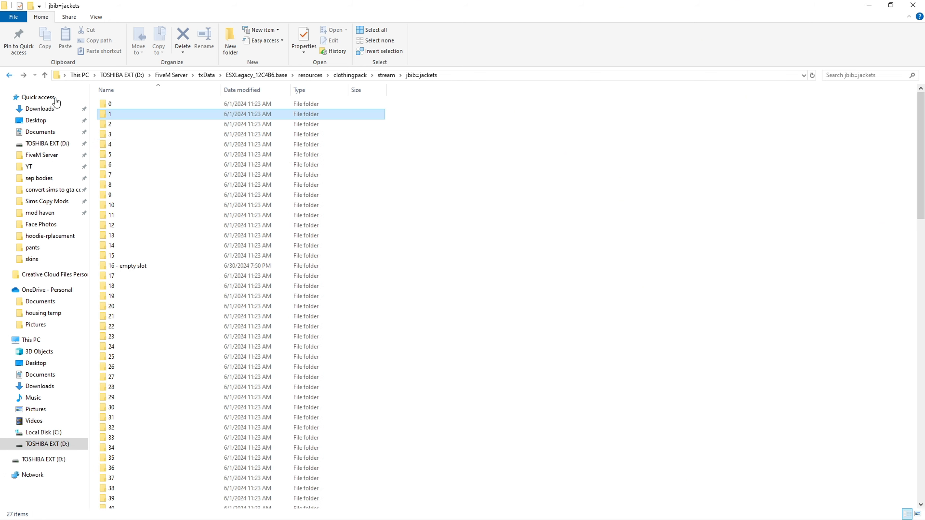
double_click(131, 124)
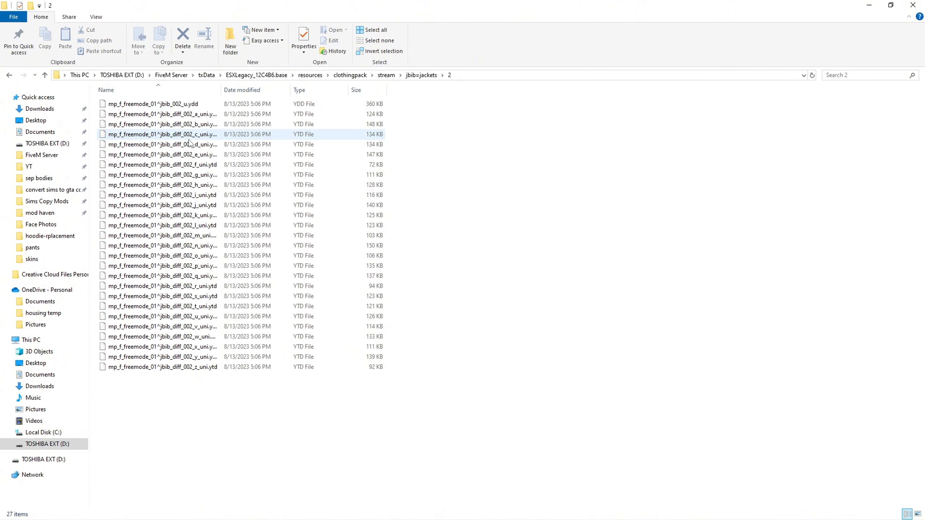
click(10, 77)
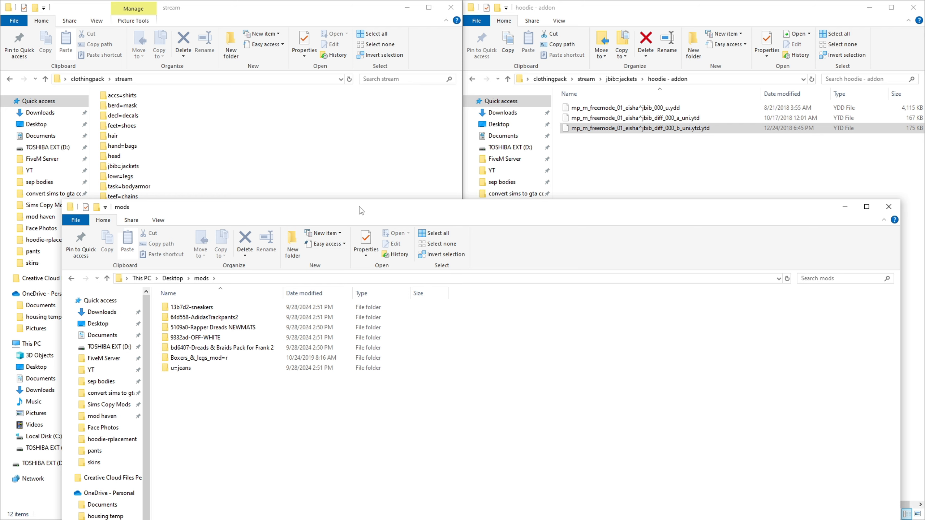
Open the model folder inside Boxers_&_legs_mod=r from the mods folder and place its window beside the stream folder
click(221, 363)
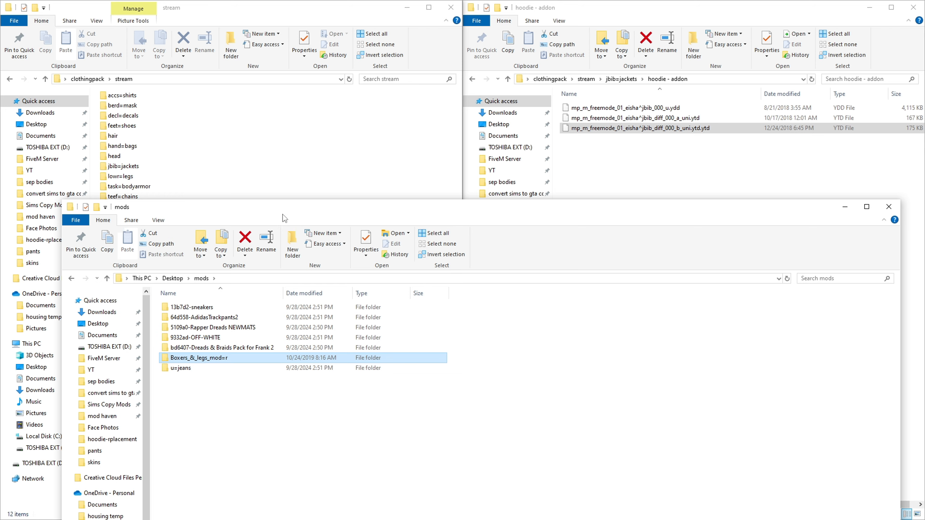
drag(283, 213, 493, 149)
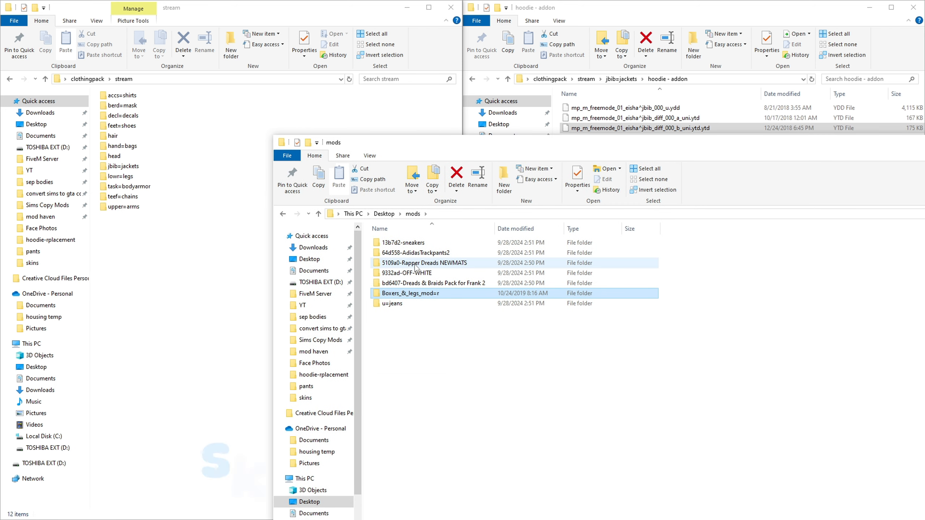
double_click(403, 296)
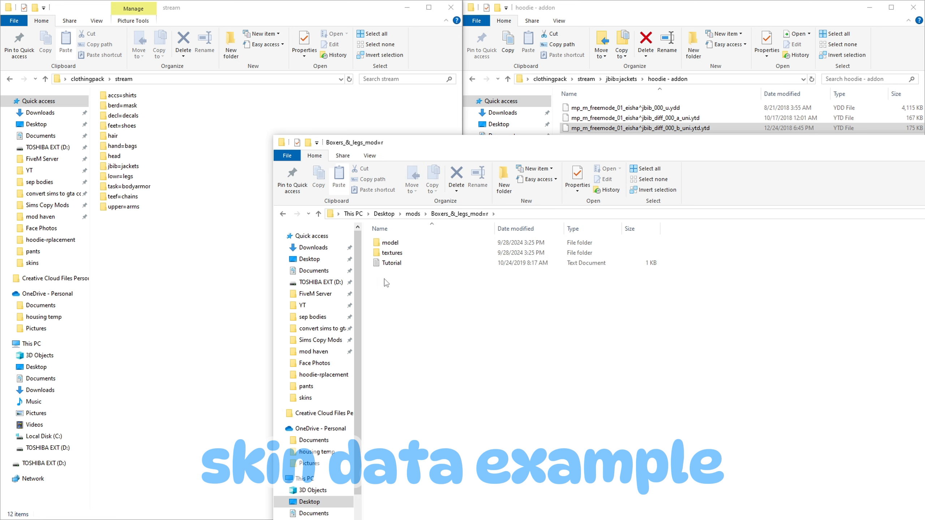
click(283, 214)
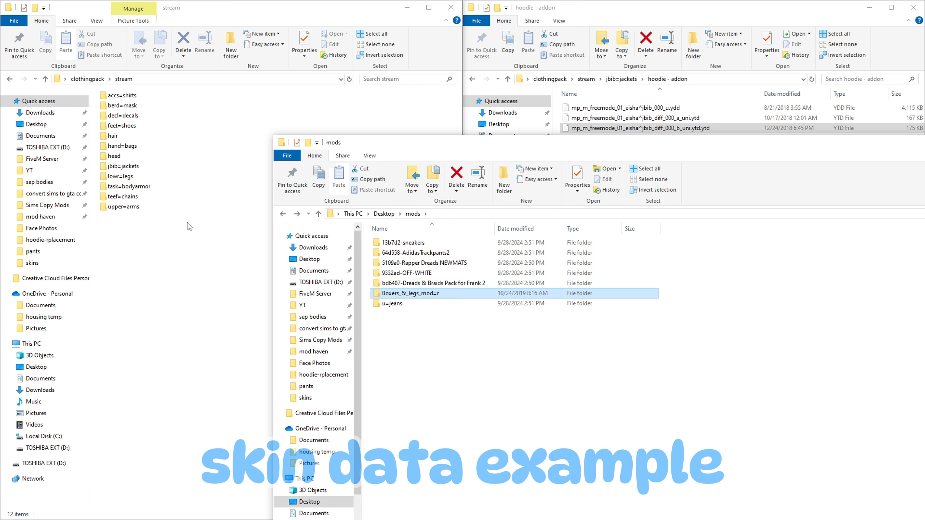
click(399, 286)
double_click(430, 297)
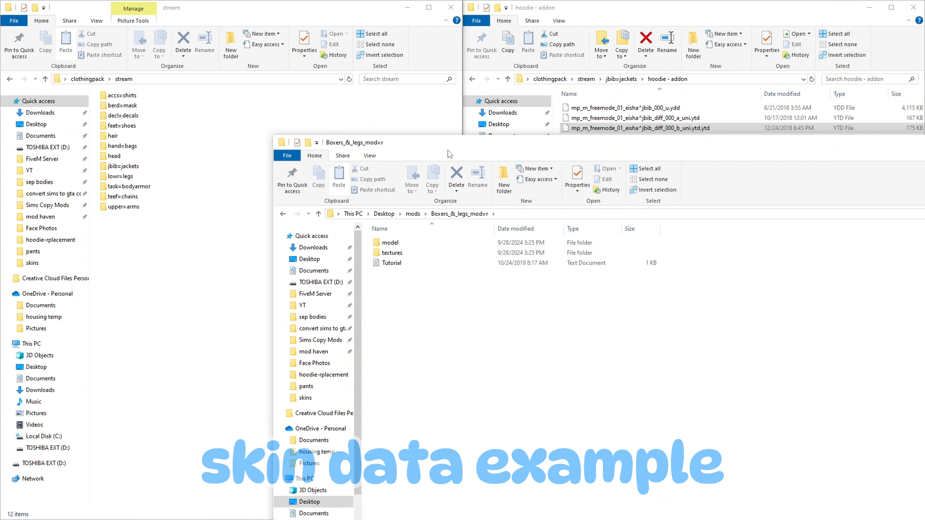
drag(448, 151, 626, 57)
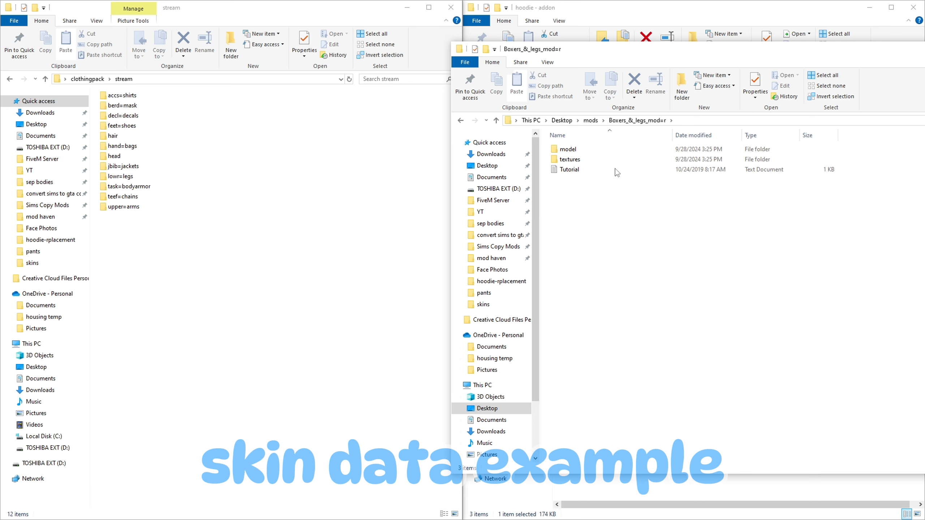
double_click(628, 150)
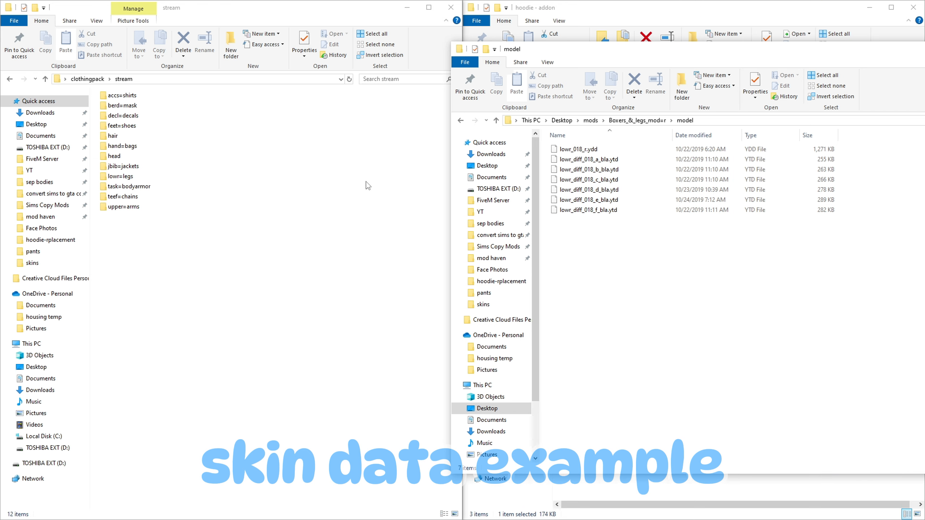
Create a folder named boxerskintexture inside the stream folder's lowr=legs subfolder
double_click(124, 180)
right_click(202, 144)
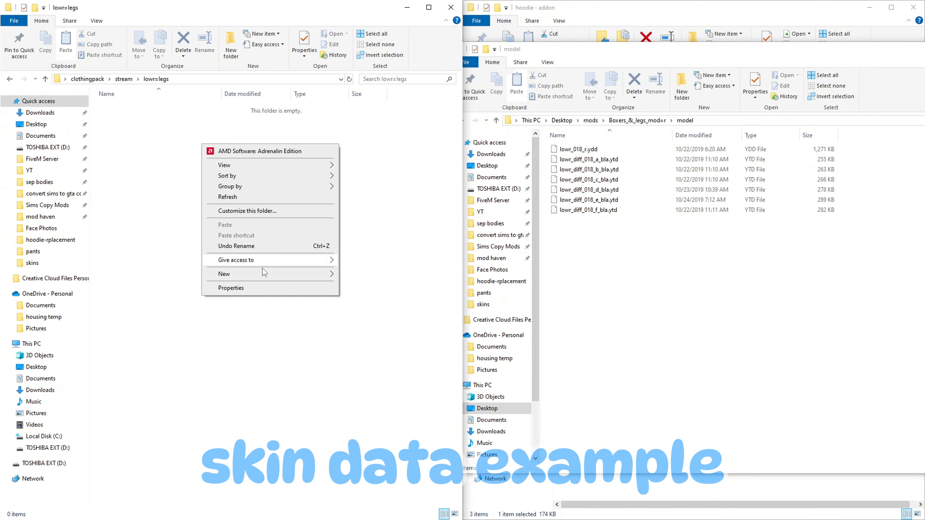
mouse_move(276, 273)
click(379, 275)
text(b)
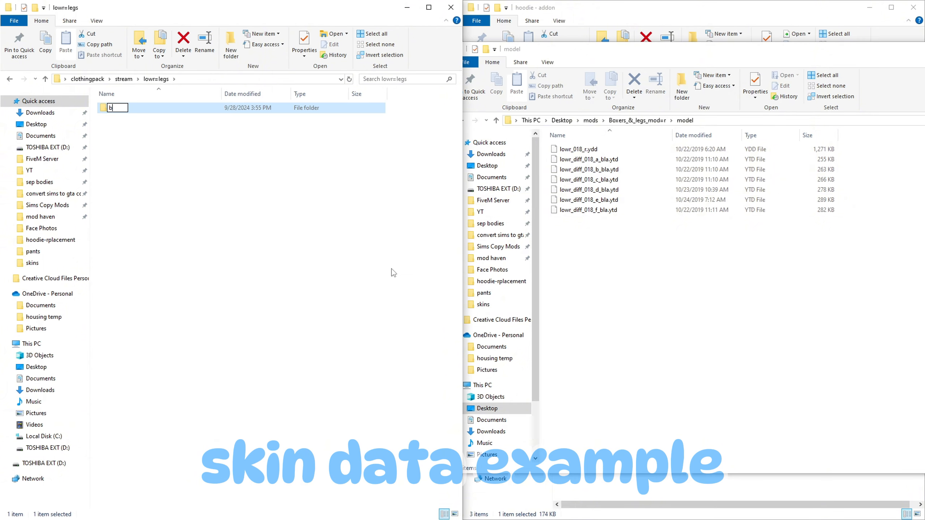
text(oxerskintexture)
key(Return)
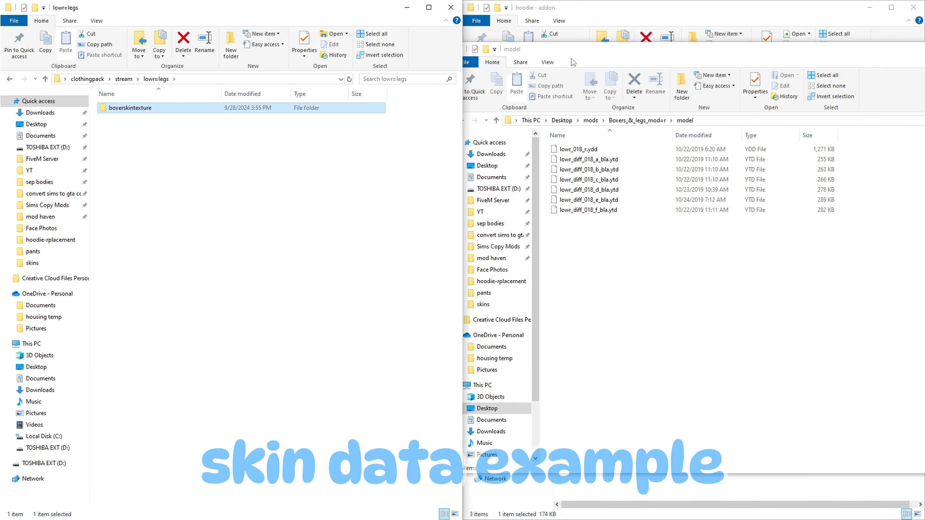
Move lowr_018_r.ydd from the model folder into boxerskintexture and rename it mp_m_freemode_01_eisha^lowr_0.ydd
double_click(188, 109)
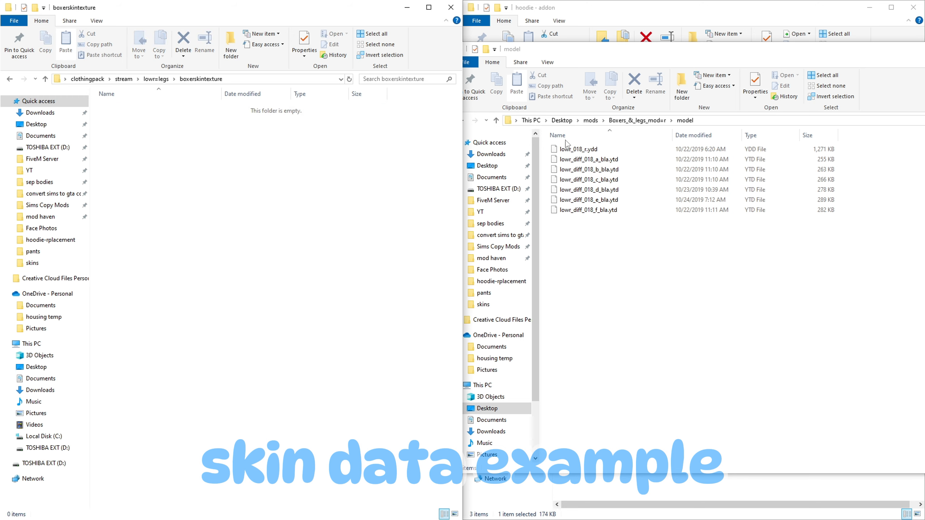
drag(615, 150, 216, 159)
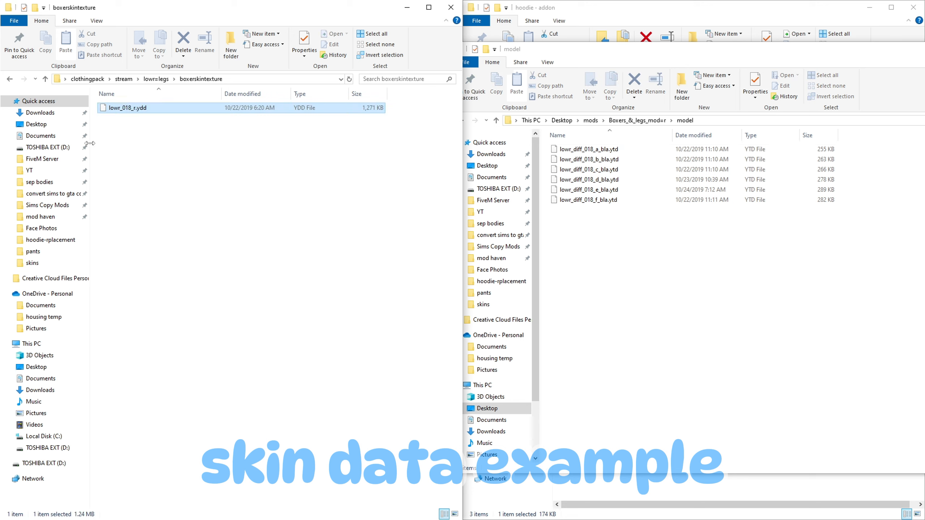
click(135, 110)
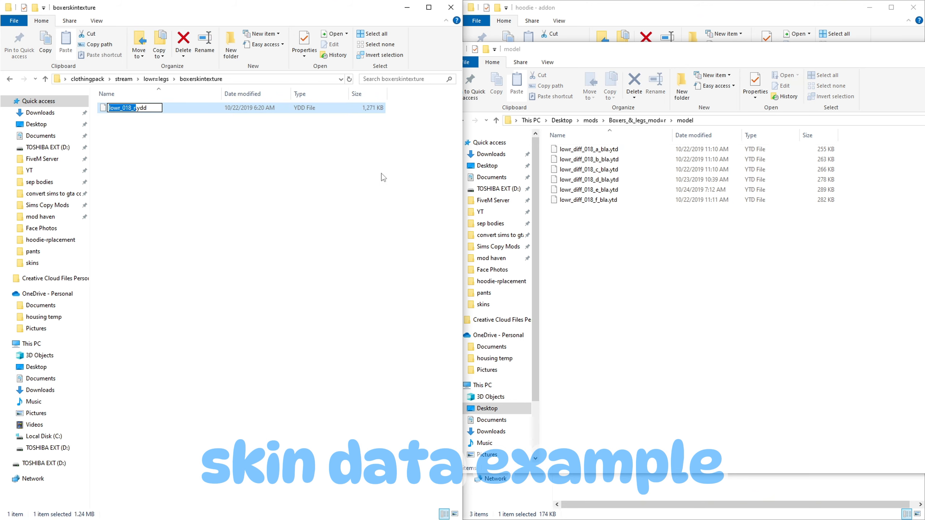
text(mp_m_freemode_)
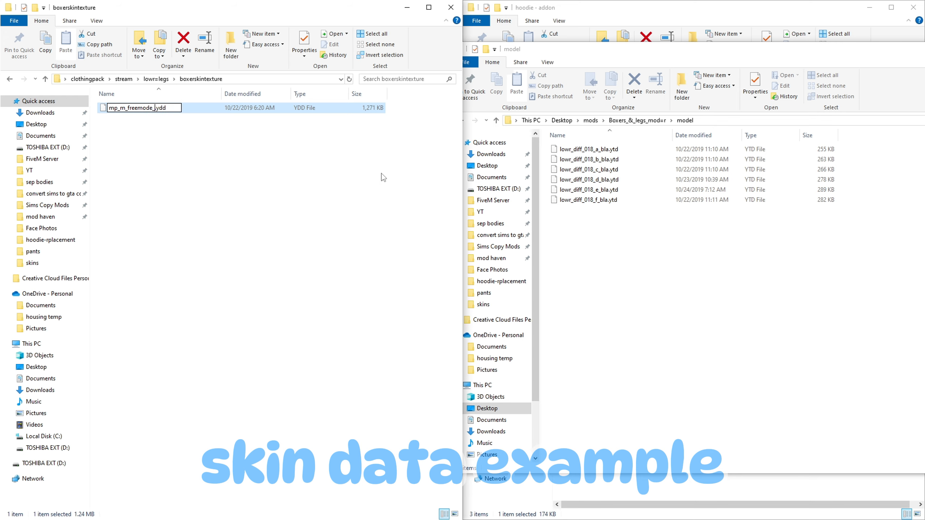
text(01_eisha^lowr_)
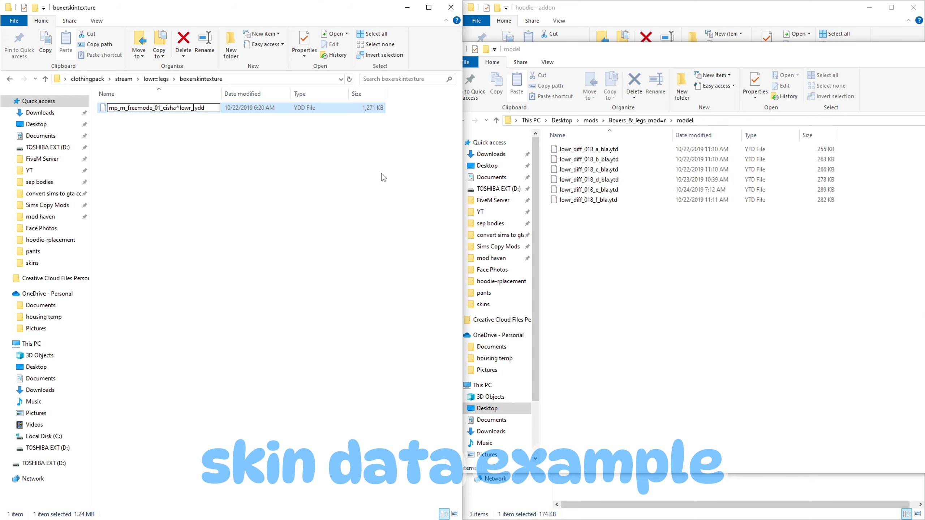
text(0)
drag(352, 9, 0, 60)
click(385, 252)
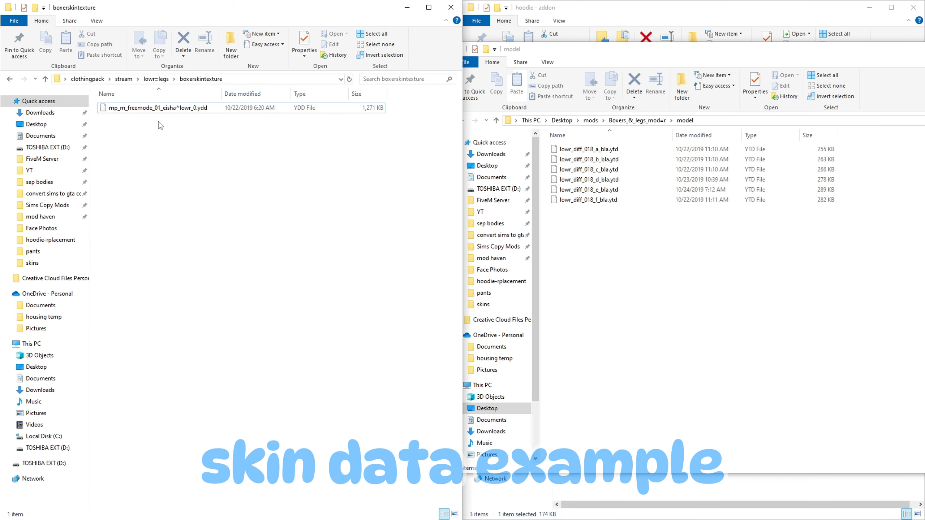
Rename the ydd file in boxerskintexture as mp_m_freemode_01_eisha^lowr_000_r.ydd
click(205, 108)
click(206, 108)
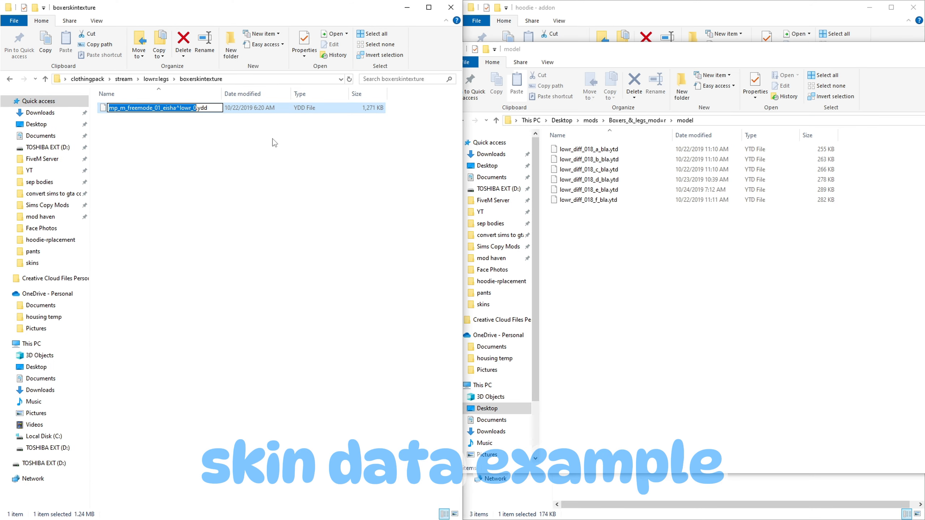
key(End)
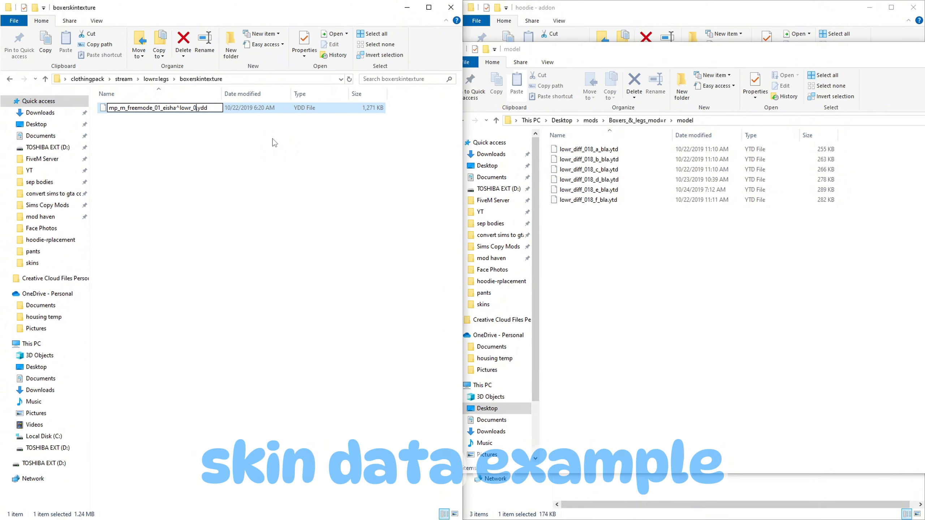
text(00_r)
key(Return)
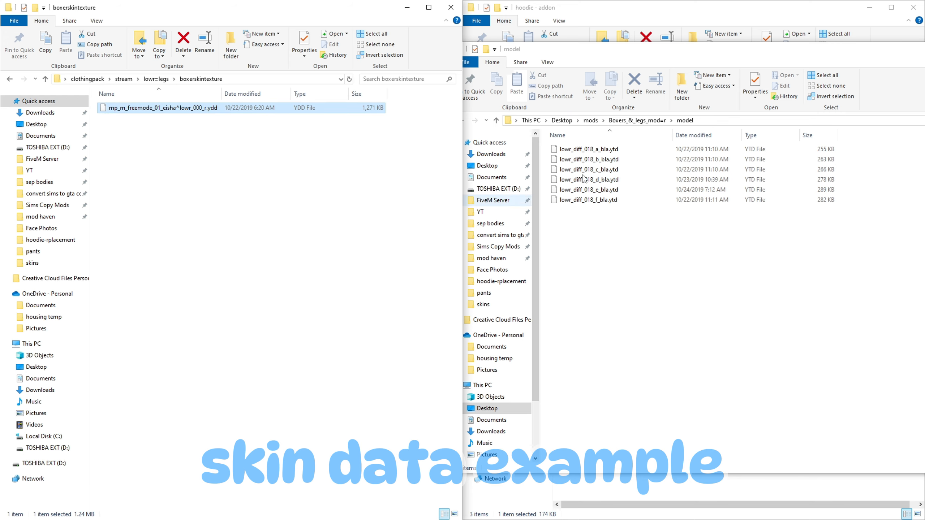
Move the lowr_diff_018 ytd files from model into boxerskintexture and rename the a file mp_m_freemode_01_eisha^lowr_diff_000_whi.ytd
drag(600, 235, 188, 178)
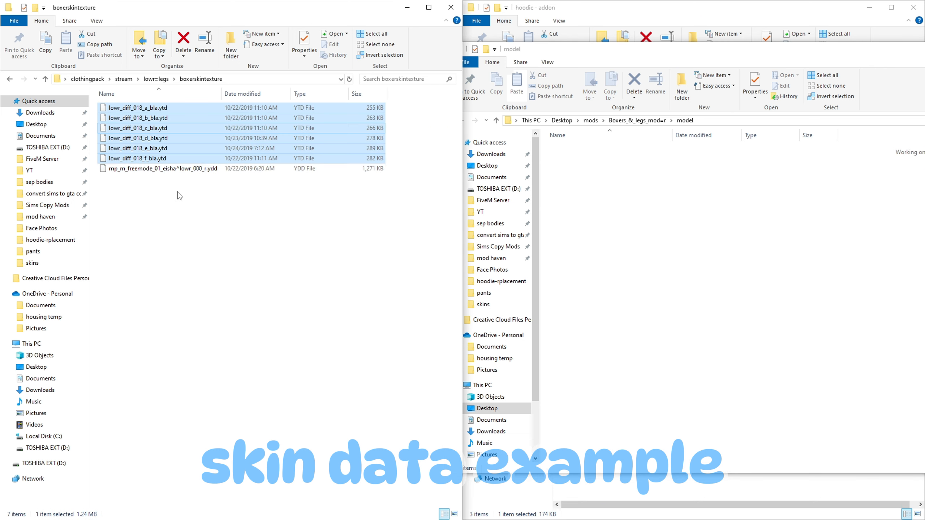
click(174, 170)
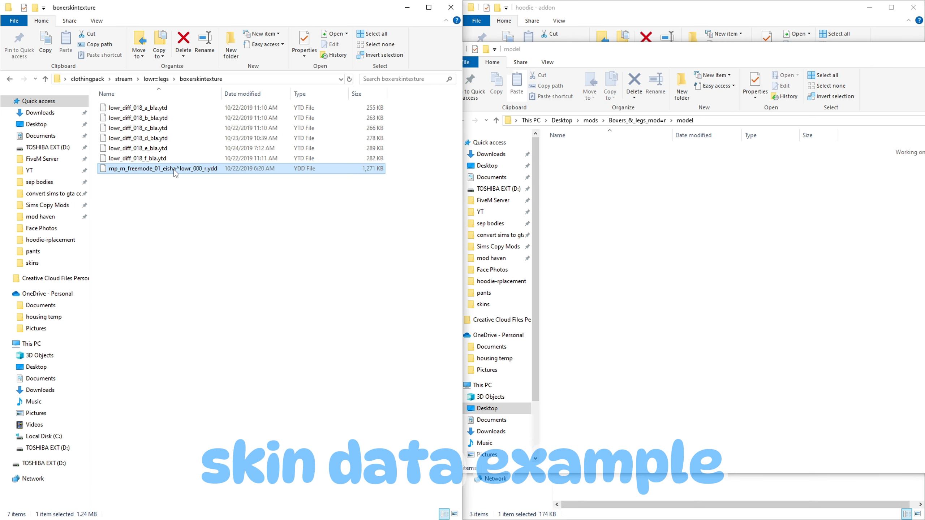
click(175, 173)
key(ctrl+c)
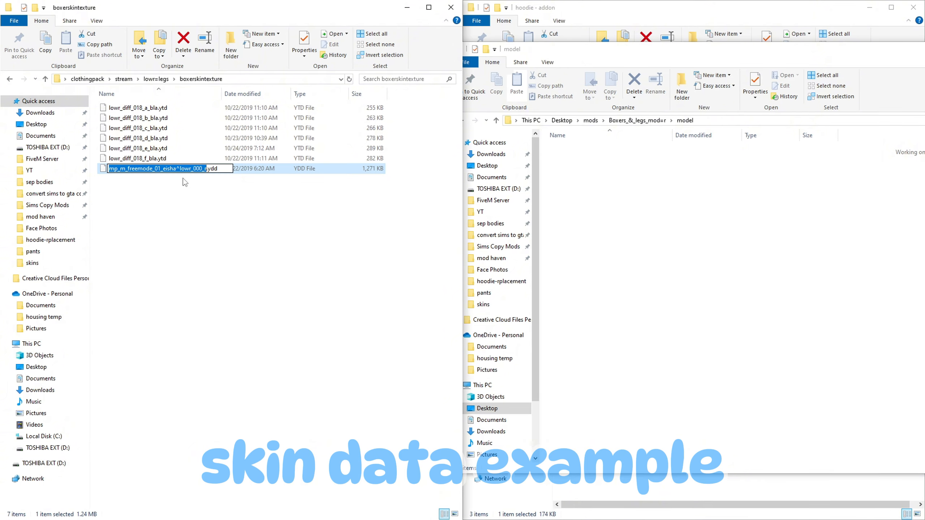
click(159, 108)
click(159, 108)
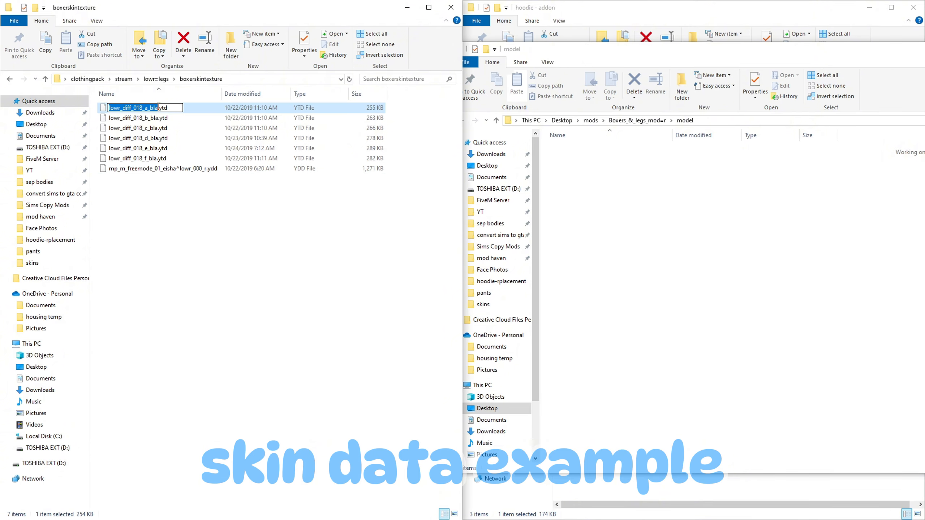
key(ctrl+v)
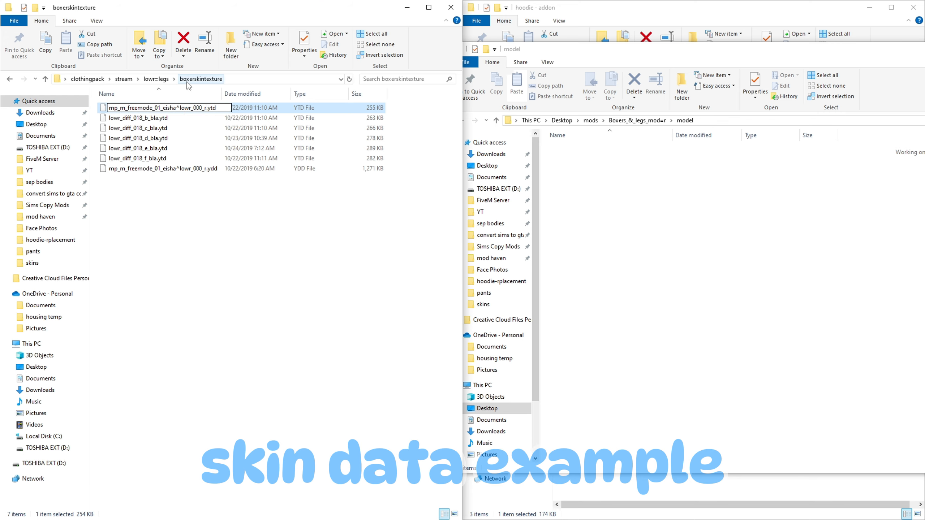
text(diff_)
key(BackSpace)
text(whi)
key(Return)
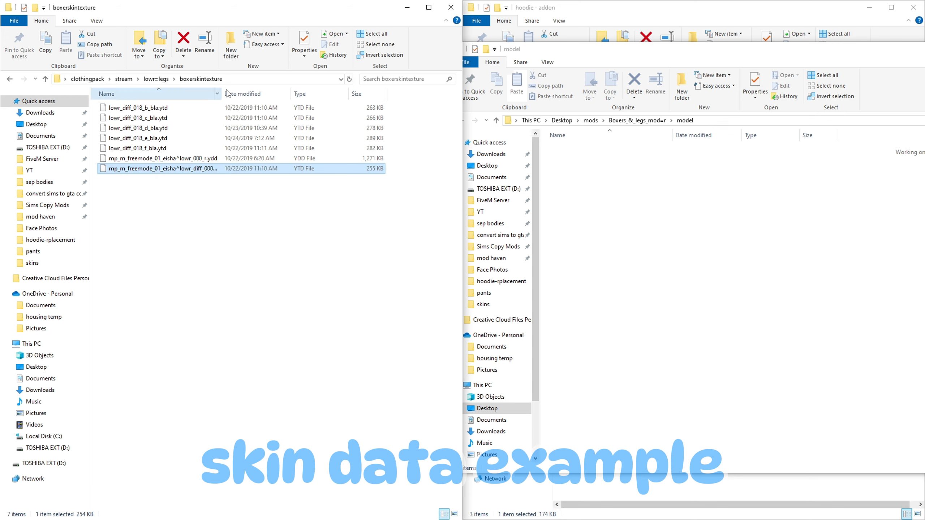
Widen the Name column, insert the letter a to make the name mp_m_freemode_01_eisha^lowr_diff_000_a_whi.ytd, and copy that full name
drag(221, 90, 297, 91)
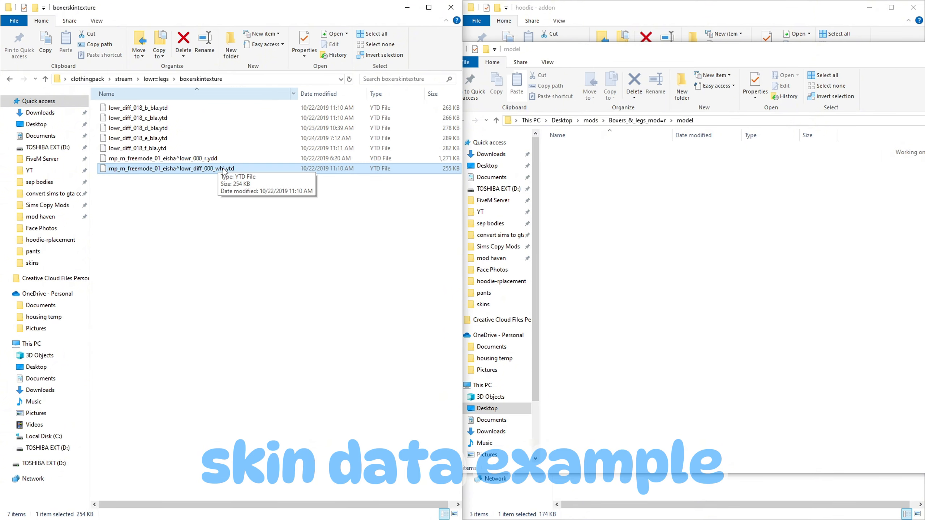
click(197, 171)
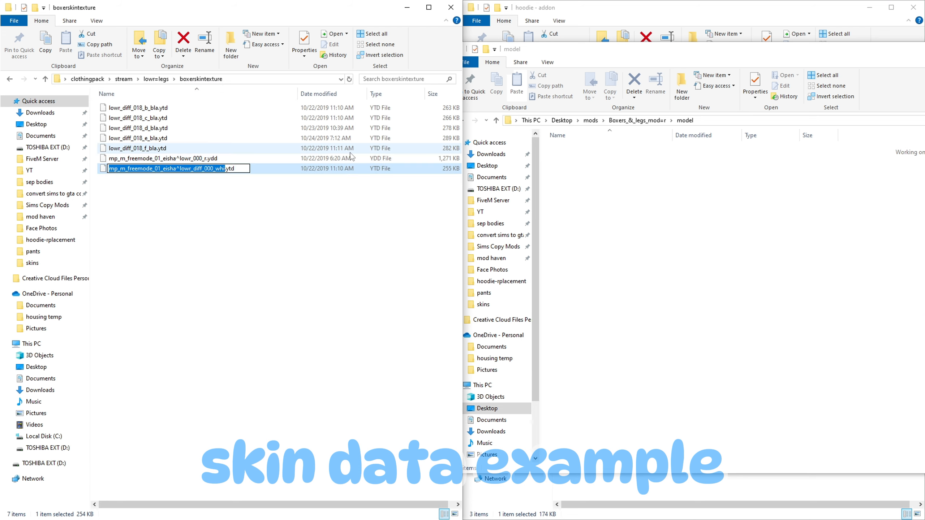
key(Home)
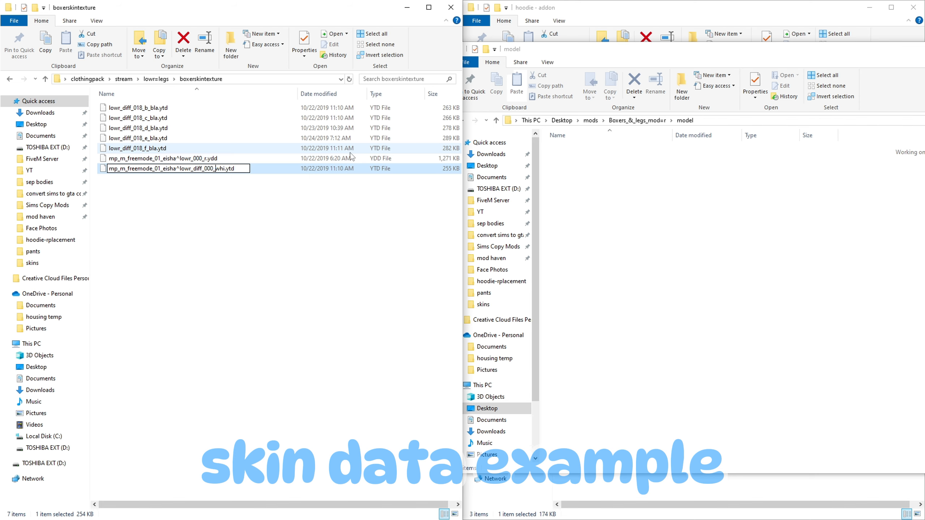
text(a_)
key(ctrl+a)
key(ctrl+c)
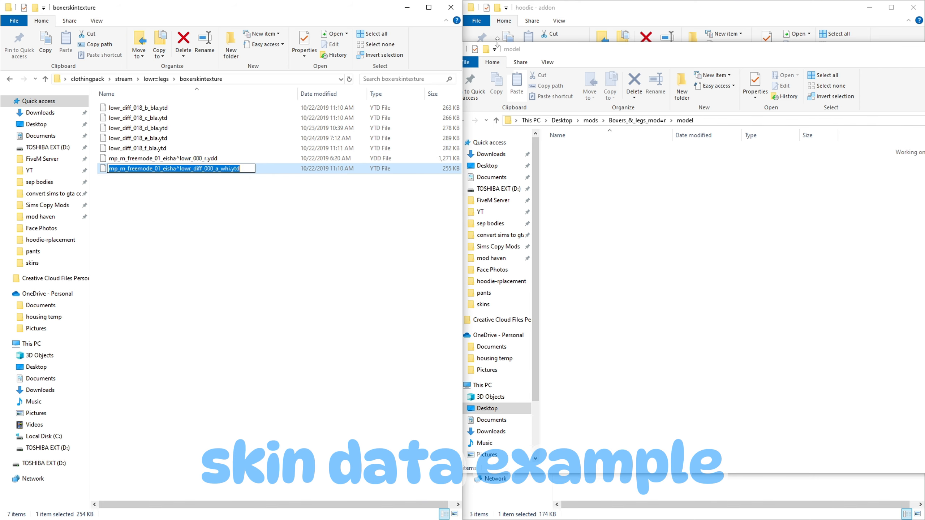
click(259, 214)
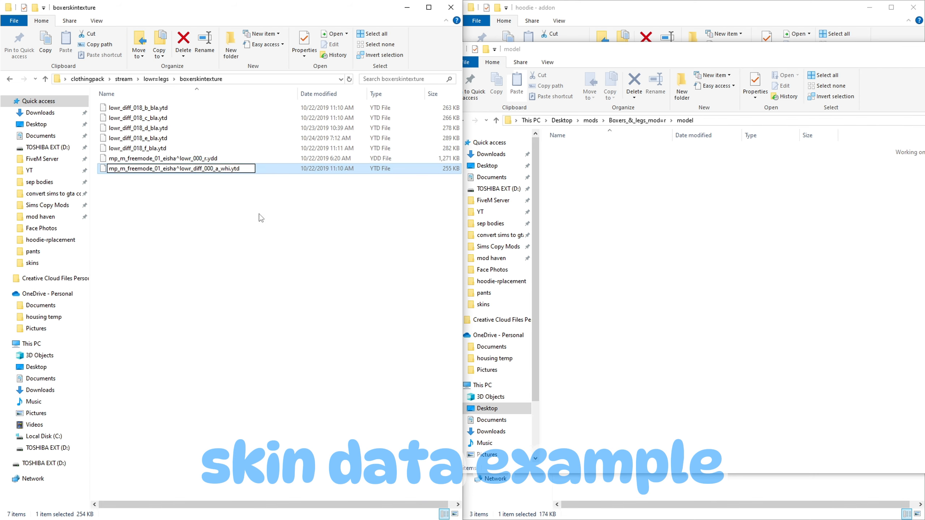
Rename lowr_diff_018_b_bla.ytd from the copied name, with the letter b, as mp_m_freemode_01_eisha^lowr_diff_000_b_whi.ytd.ytd
click(145, 109)
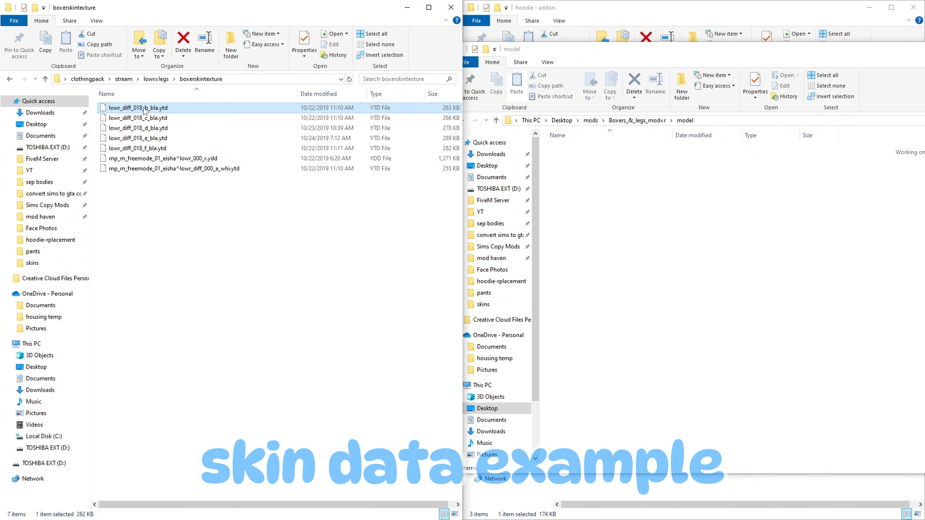
click(156, 110)
key(ctrl+v)
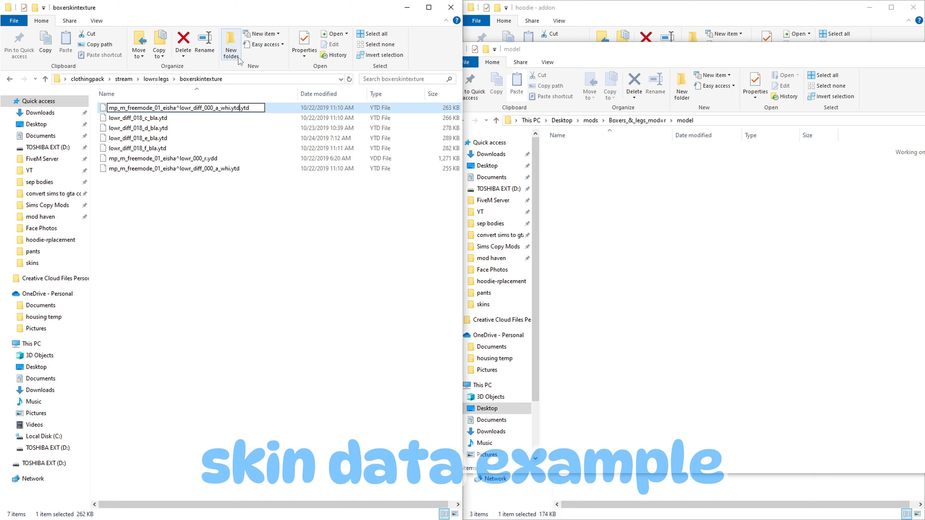
key(Left)
key(Left)
key(Left)
key(Left)
key(Left)
key(Left)
key(Left)
key(BackSpace)
text(b)
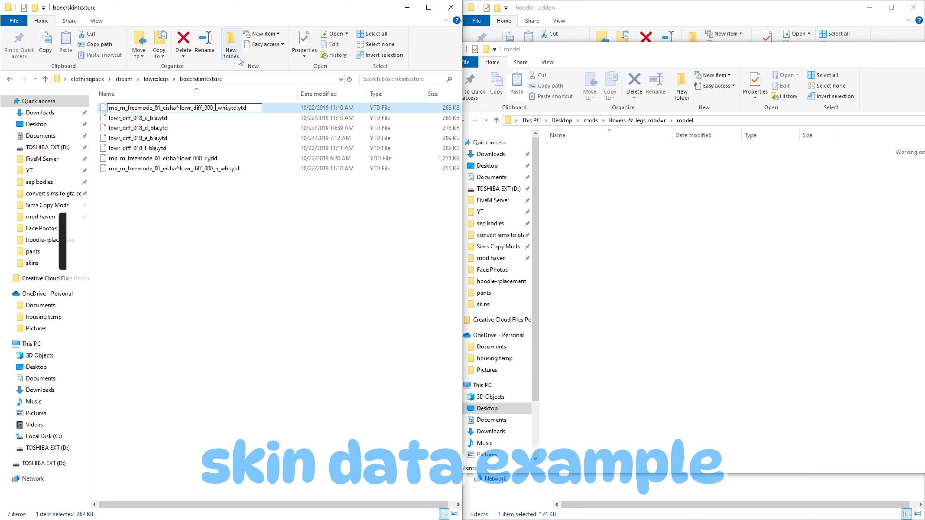
key(Return)
Rename lowr_diff_018_c_bla.ytd as mp_m_freemode_01_eisha^lowr_diff_000_c_whi.ytd.ytd and keep the files sorted by ascending name
click(206, 107)
key(F2)
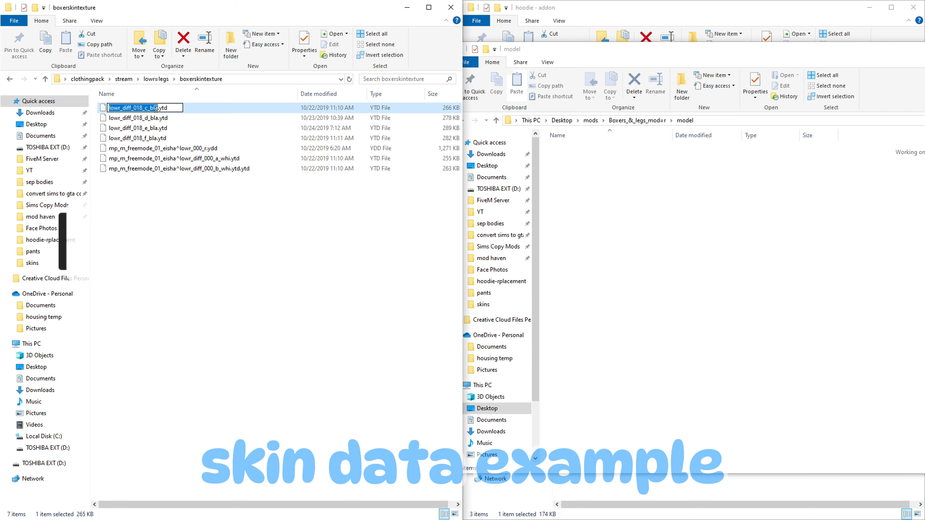
key(ctrl+v)
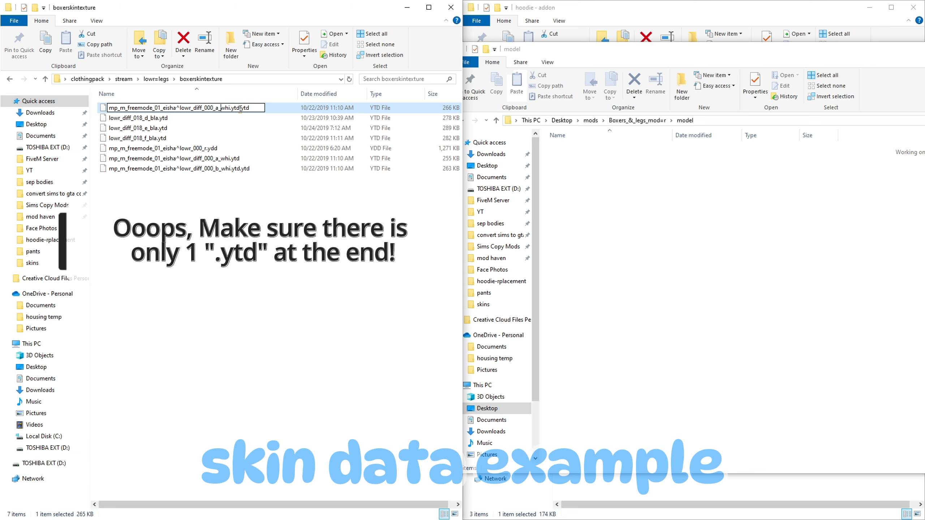
key(Return)
click(154, 96)
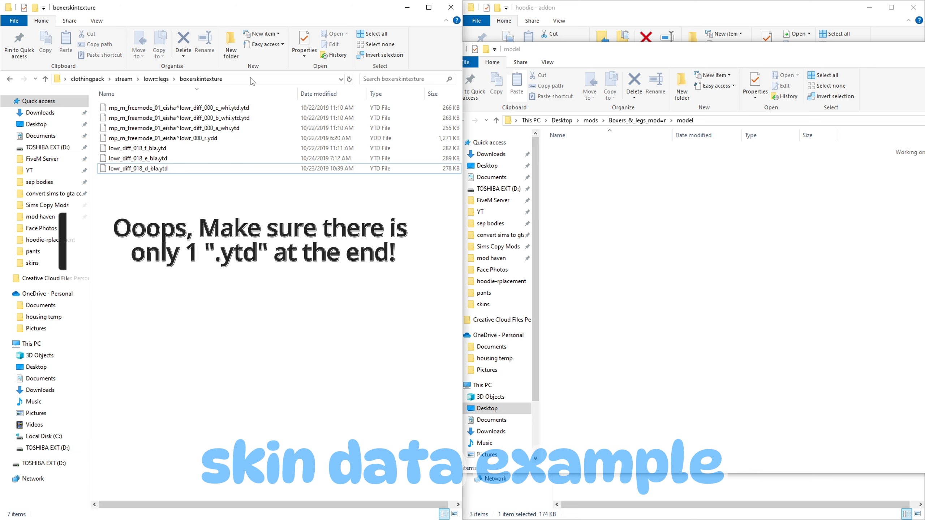
click(155, 95)
Rename lowr_diff_018_d_bla.ytd from the copied name, with the letter d, as mp_m_freemode_01_eisha^lowr_diff_000_d_whi.ytd.ytd
click(171, 108)
key(F2)
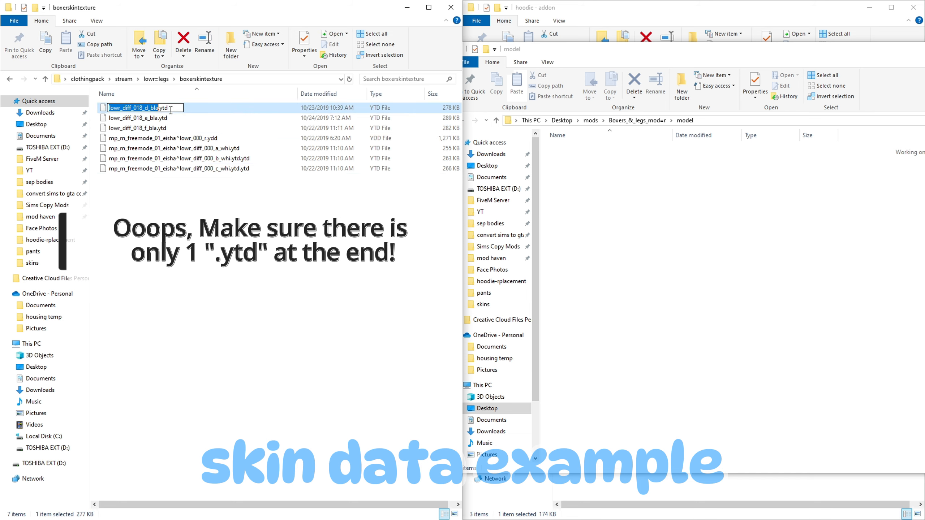
key(ctrl+v)
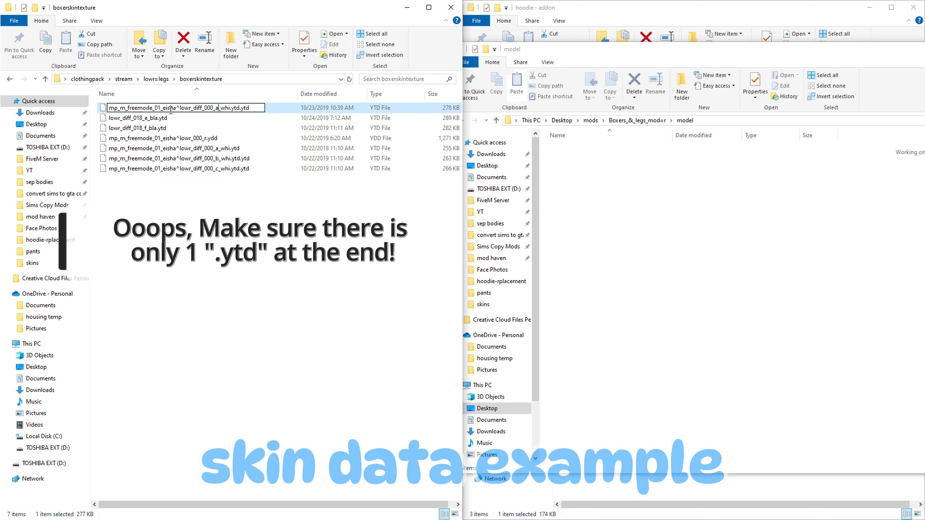
key(BackSpace)
text(d)
key(Return)
Rename lowr_diff_018_e_bla.ytd from the copied name, with the letter e, as mp_m_freemode_01_eisha^lowr_diff_000_e_whi.ytd.ytd
click(158, 110)
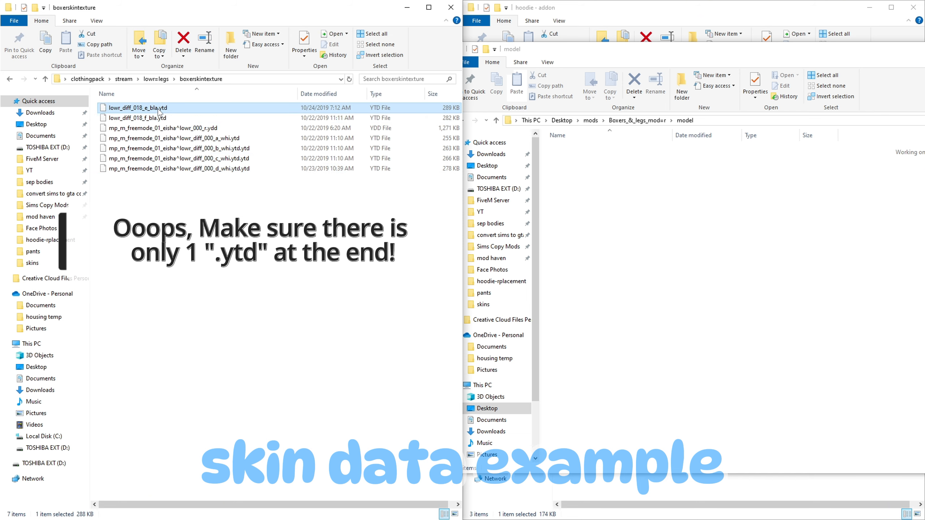
key(F2)
key(ctrl+v)
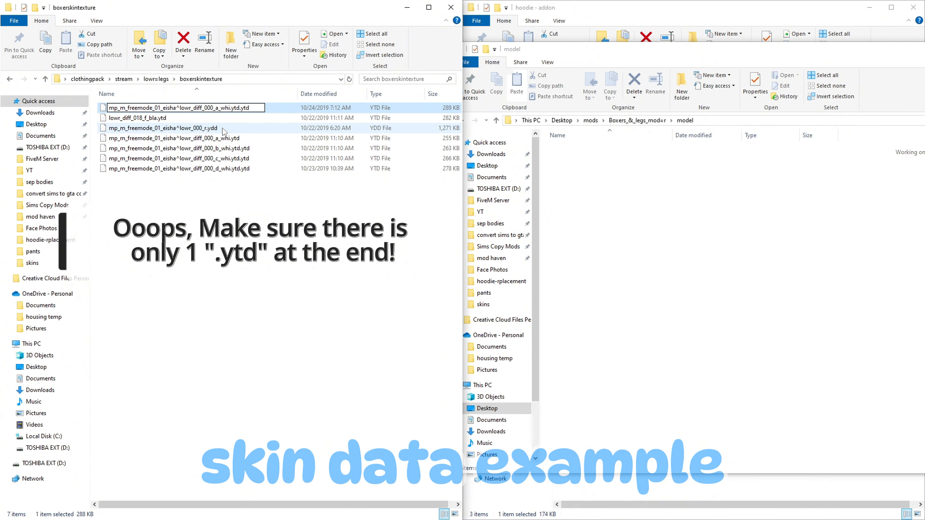
key(BackSpace)
text(e)
key(Return)
Rename lowr_diff_018_f_bla.ytd from the copied name, with the letter f, as mp_m_freemode_01_eisha^lowr_diff_000_f_whi.ytd.ytd
click(172, 108)
key(F2)
key(ctrl+v)
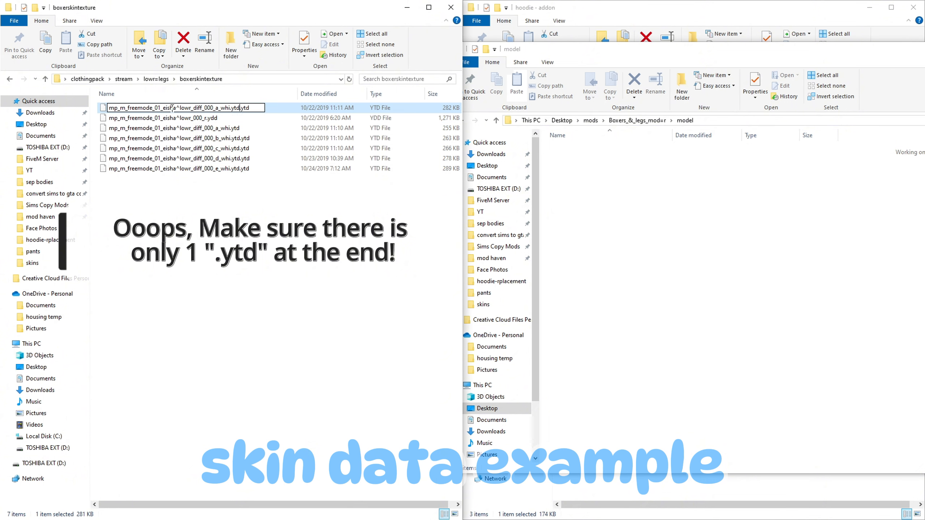
key(BackSpace)
text(f)
key(Return)
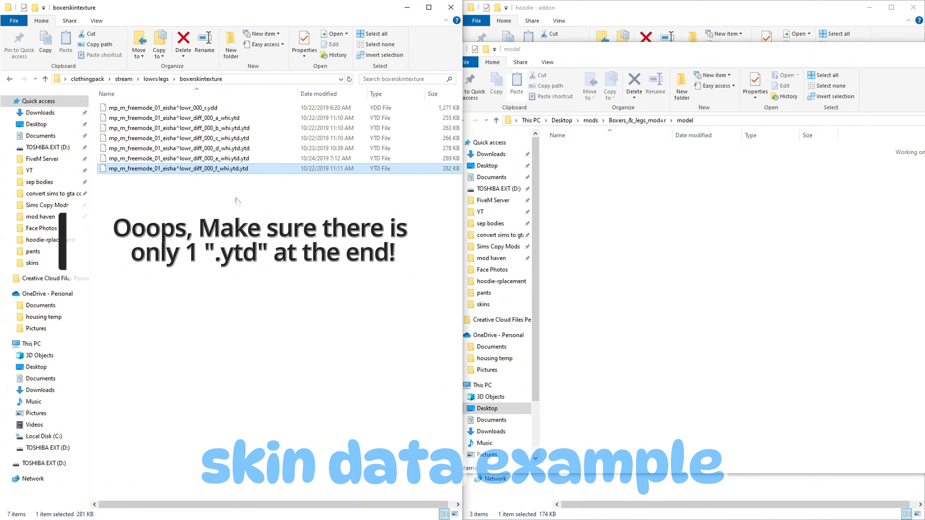
Close the model folder window and go back from boxerskintexture to the lowr=legs folder
drag(219, 185, 172, 93)
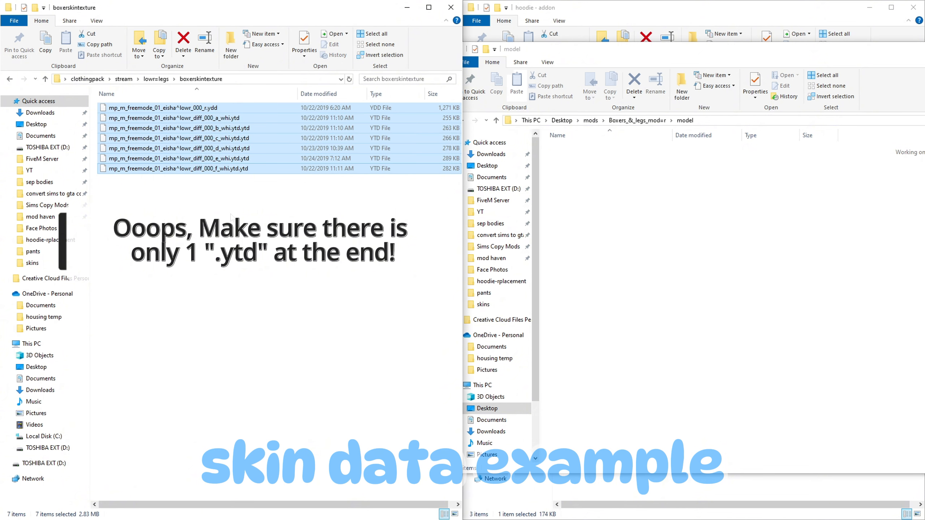
click(202, 251)
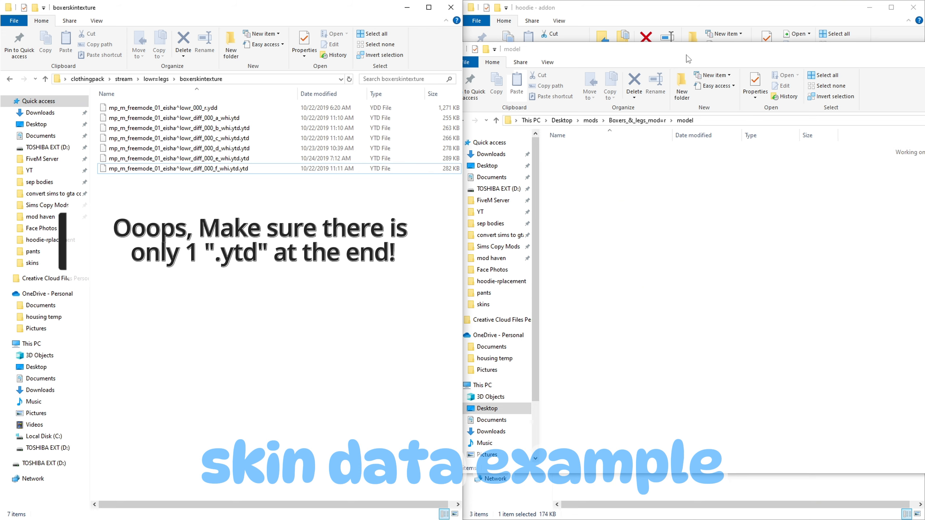
drag(705, 51, 329, 207)
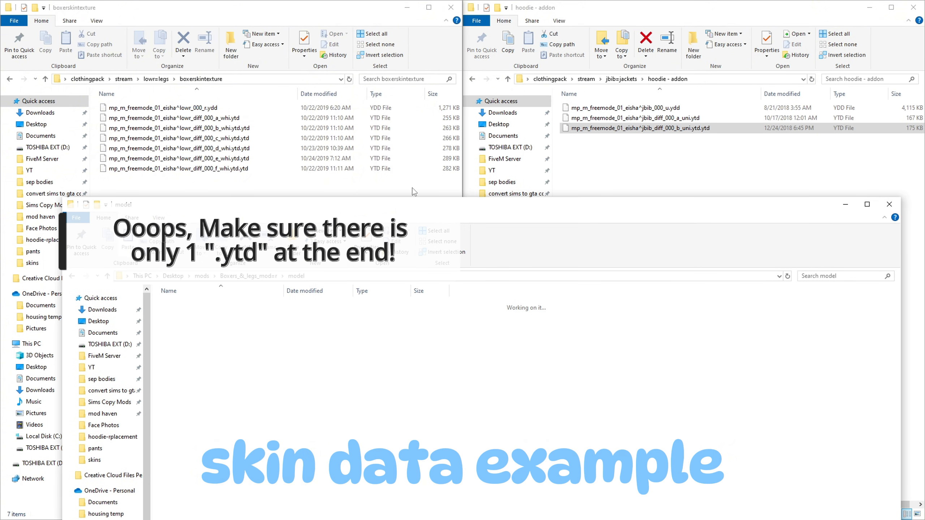
click(888, 205)
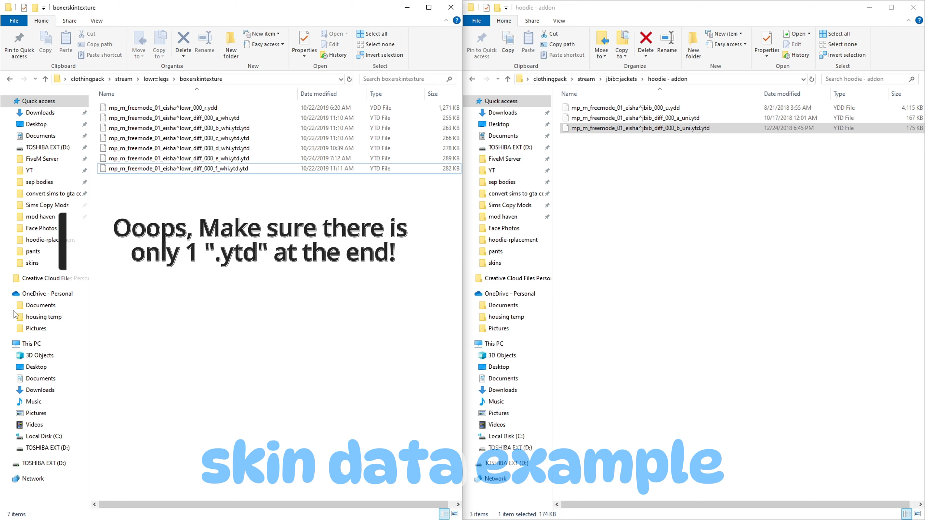
click(10, 79)
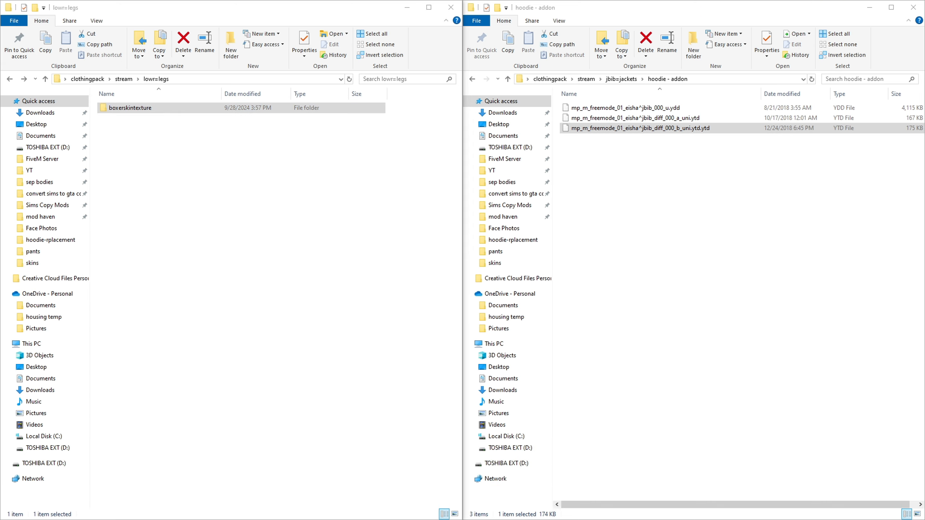
Bring the mods folder window beside lowr=legs and open the Serenede Jeans 2-Pack folder inside u=jeans
drag(0, 95, 657, 89)
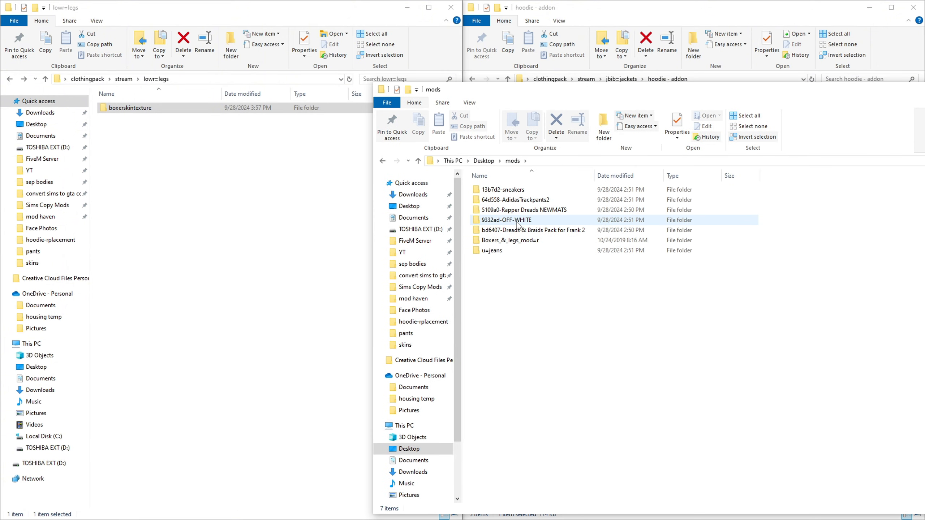
click(517, 241)
click(524, 232)
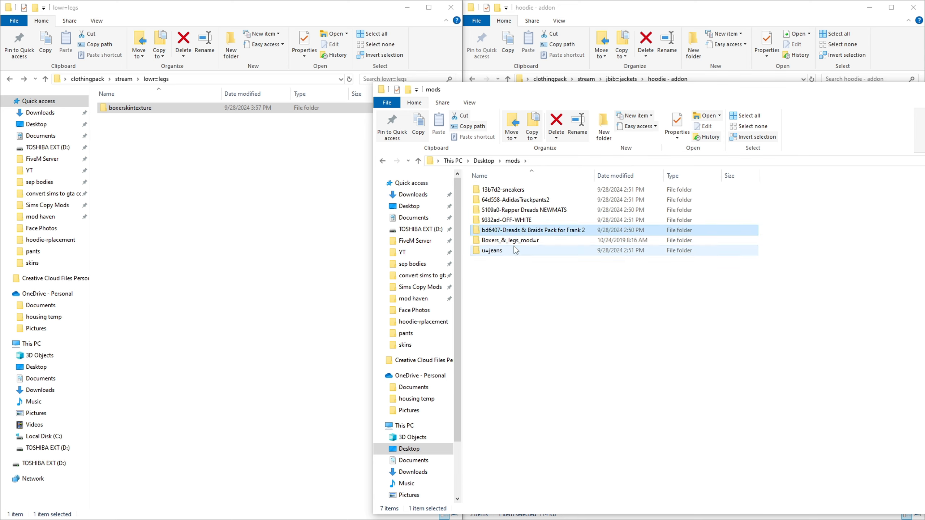
click(510, 251)
double_click(499, 253)
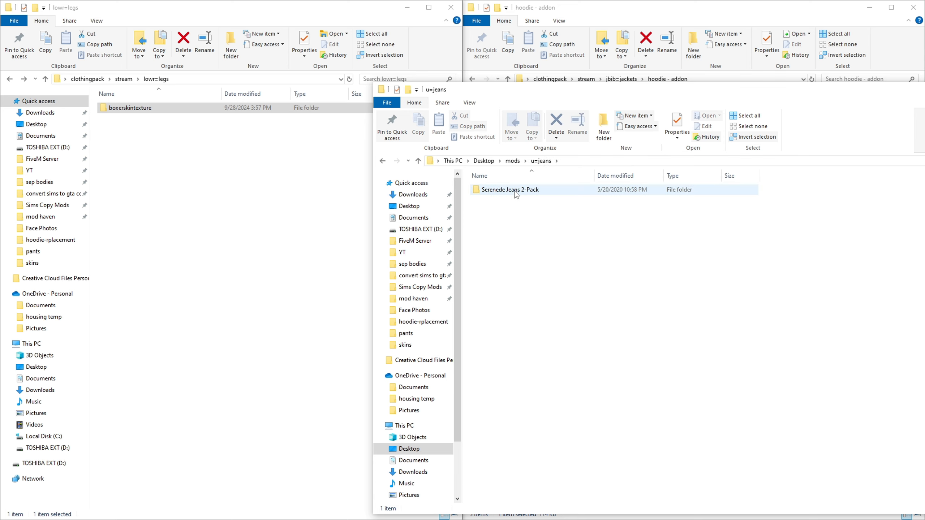
click(514, 194)
double_click(515, 196)
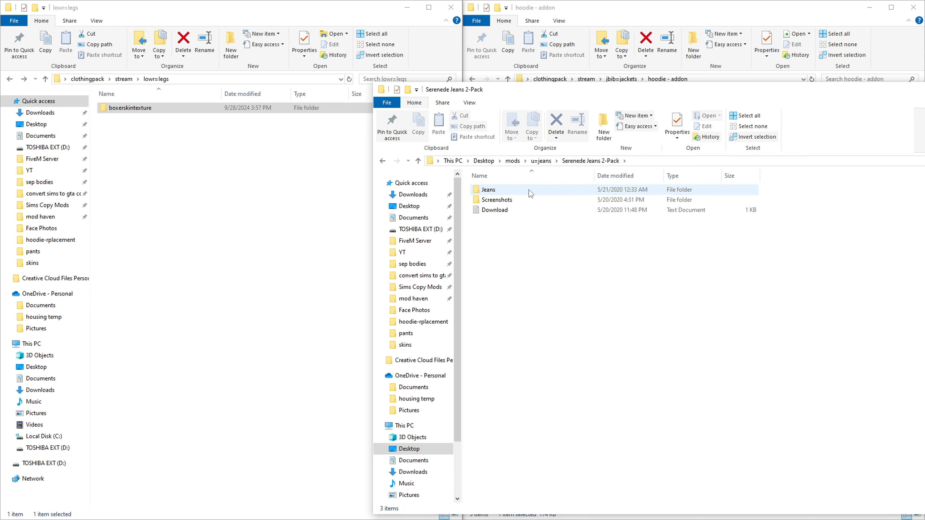
Open the Jeans folder inside Serenede Jeans 2-Pack
click(529, 191)
double_click(529, 193)
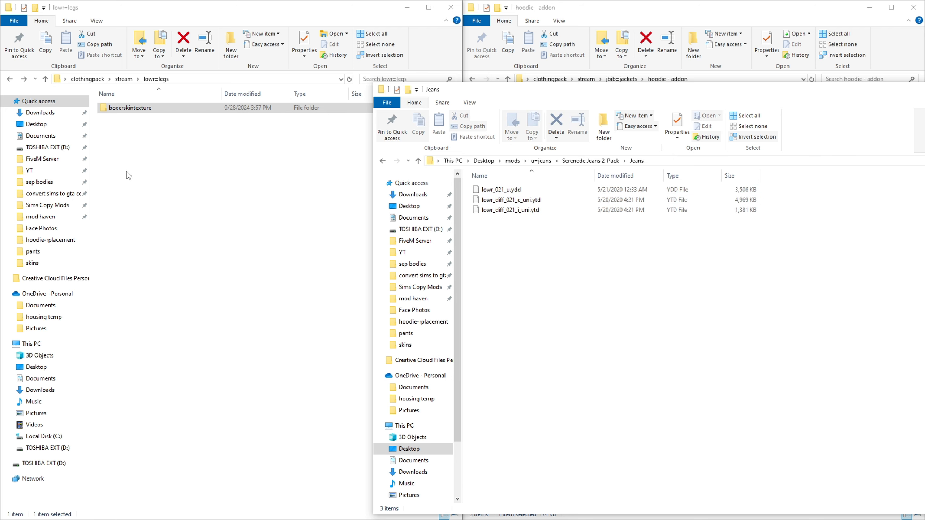
right_click(143, 162)
mouse_move(197, 291)
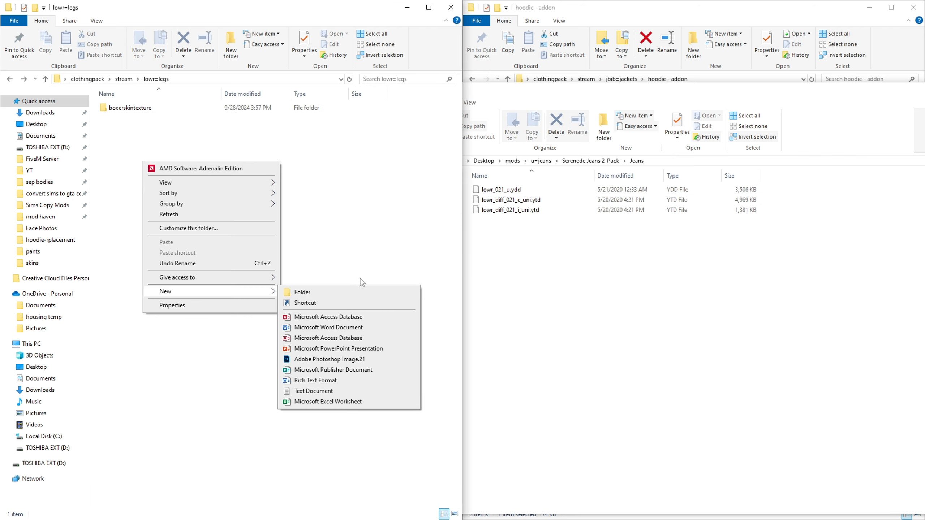
click(360, 226)
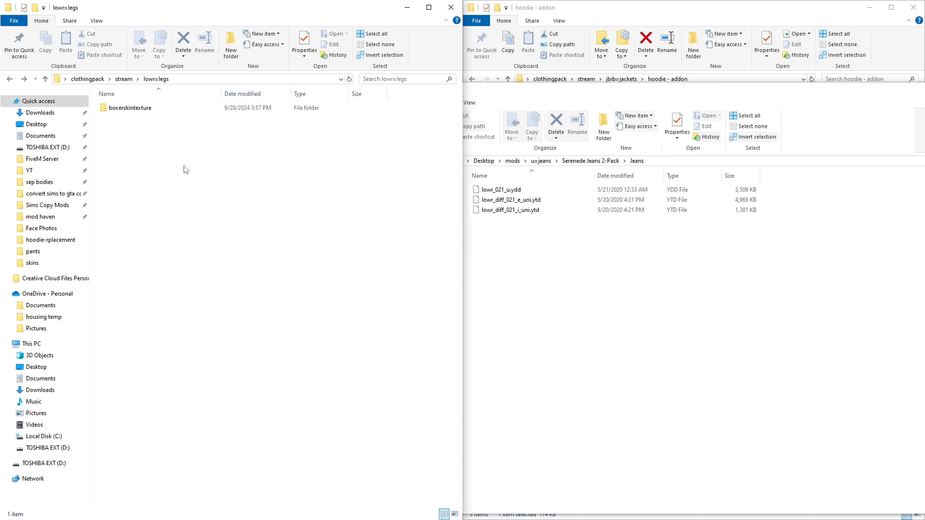
right_click(150, 150)
click(169, 368)
click(712, 221)
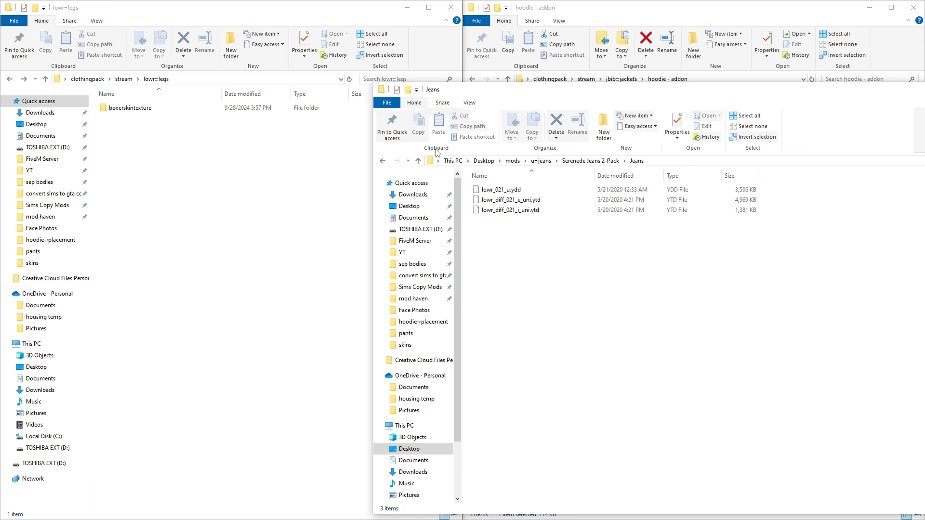
drag(545, 220, 514, 167)
click(602, 301)
Go back to the stream folder, open accs=shirts and bring up the choices for creating a new item there
click(9, 78)
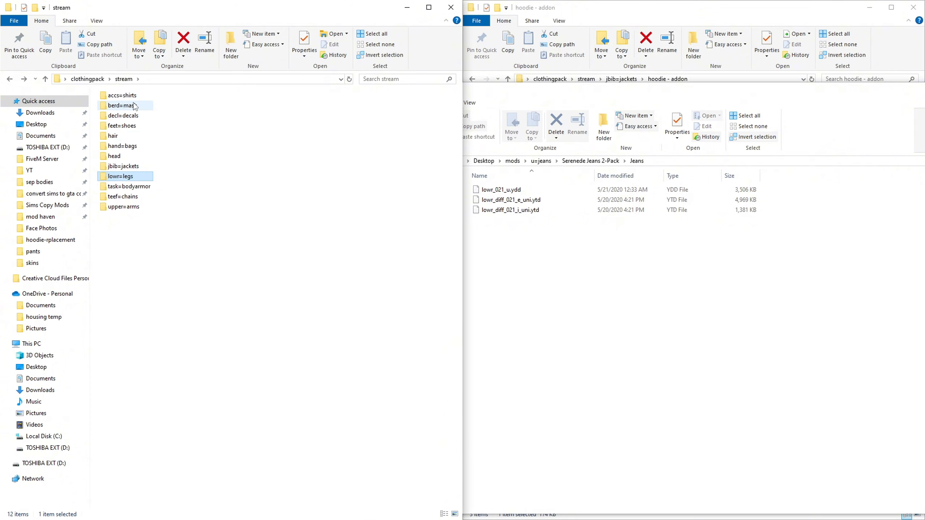
double_click(145, 95)
mouse_move(218, 327)
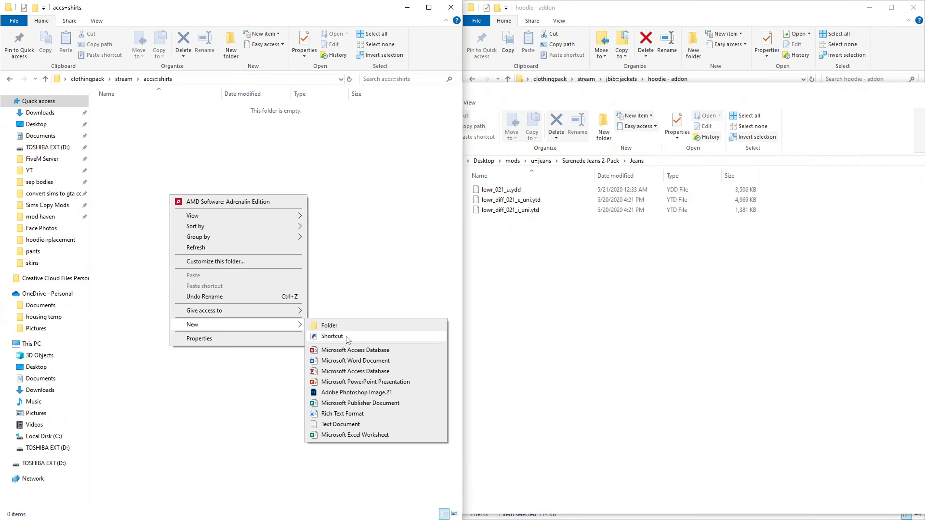
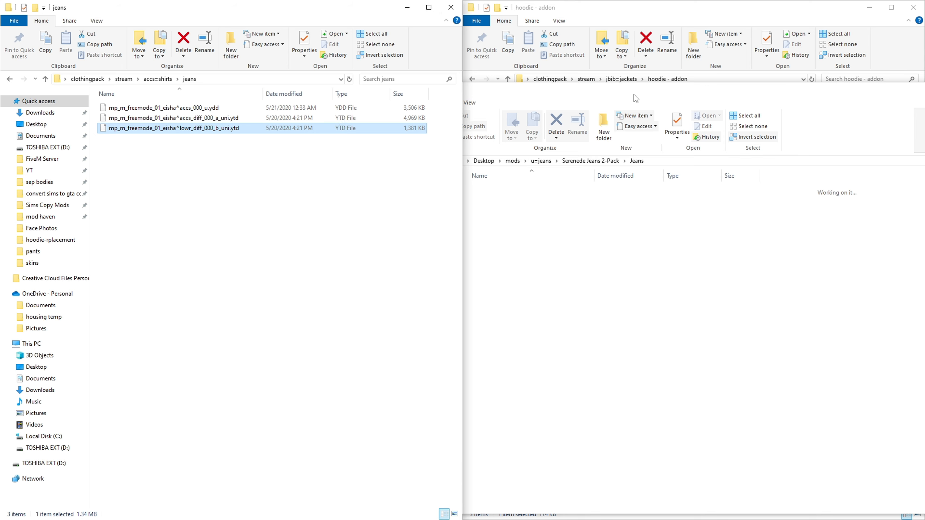
Bring the Jeans window forward, return to the mods folder and delete the u=jeans folder
drag(886, 90, 802, 123)
click(299, 195)
click(300, 194)
click(299, 194)
key(Delete)
click(431, 274)
key(Delete)
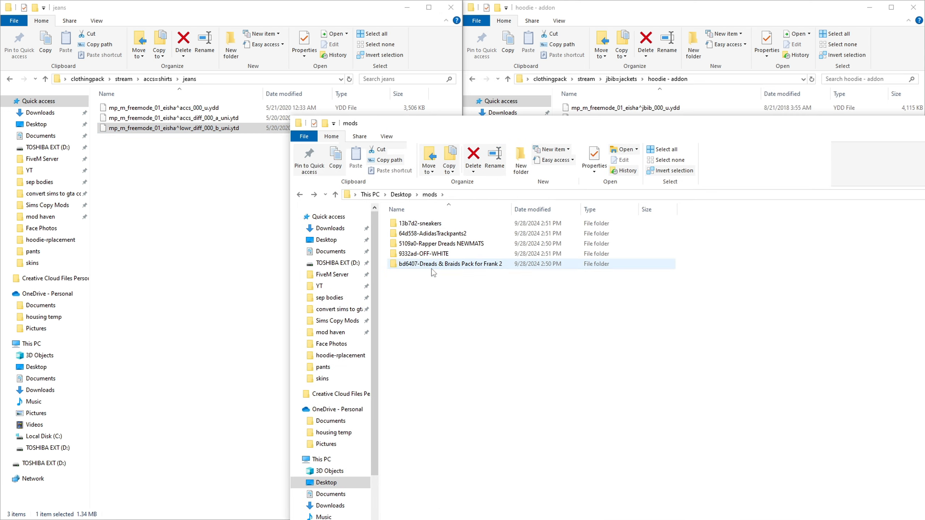
Look inside the 9332ad-OFF-WHITE folder, return to mods and delete that folder
drag(473, 123, 554, 85)
double_click(504, 215)
double_click(490, 185)
click(381, 156)
click(381, 156)
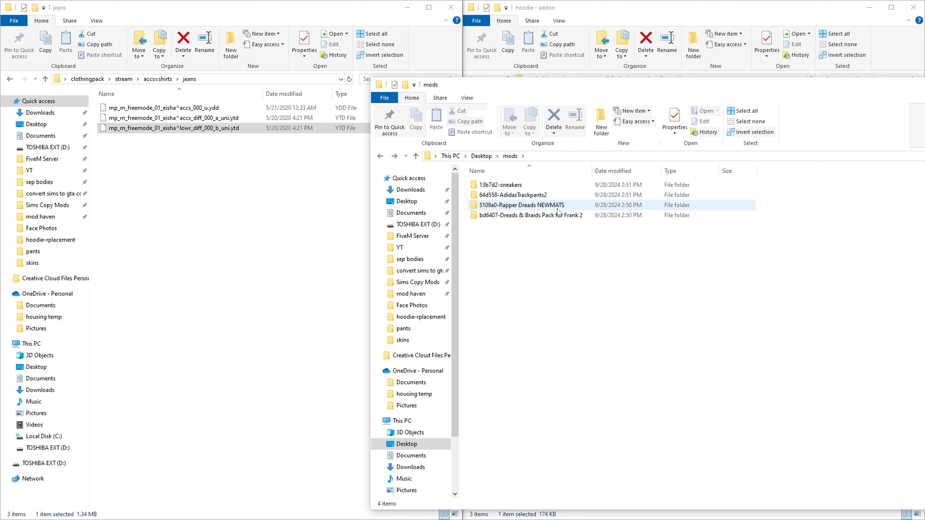
Open 64d558-AdidasTrackpants2 in the mods window and switch the clothing pack window to stream's lowr=legs folder
double_click(542, 195)
click(9, 79)
click(122, 176)
double_click(132, 179)
Create a folder named adidaspants in lowr=legs and open it
right_click(175, 175)
mouse_move(204, 302)
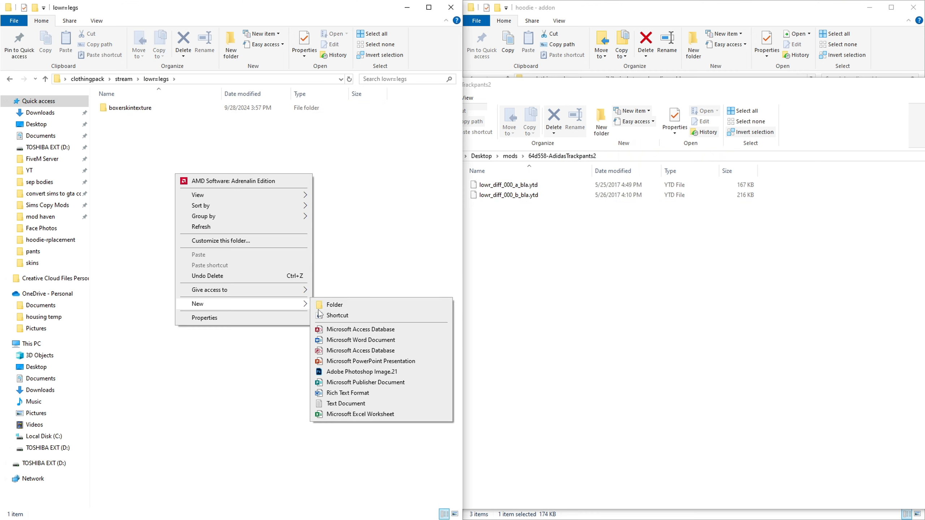
click(355, 303)
text(adidaspants)
key(Return)
double_click(124, 107)
Move lowr_diff_000_a_bla.ytd and lowr_diff_000_b_bla.ytd from 64d558-AdidasTrackpants2 into the adidaspants folder
drag(576, 233, 510, 184)
drag(517, 193, 176, 167)
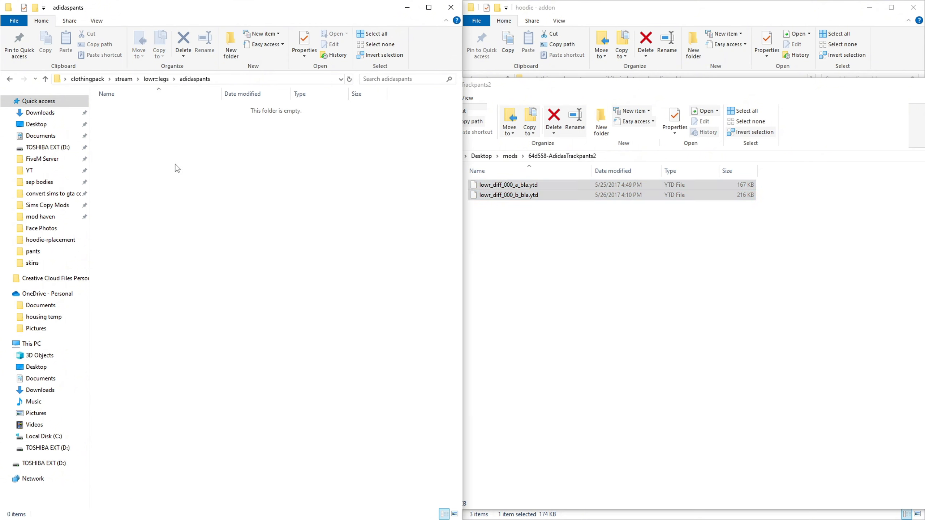
click(138, 118)
click(560, 233)
Recheck the contents of 64d558-AdidasTrackpants2 and return the adidaspants window to lowr=legs
click(383, 157)
double_click(520, 194)
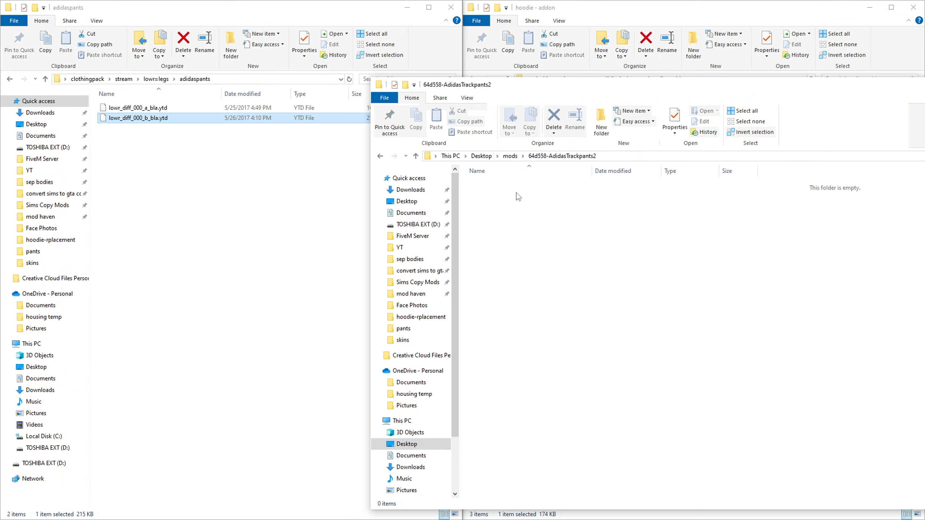
click(380, 157)
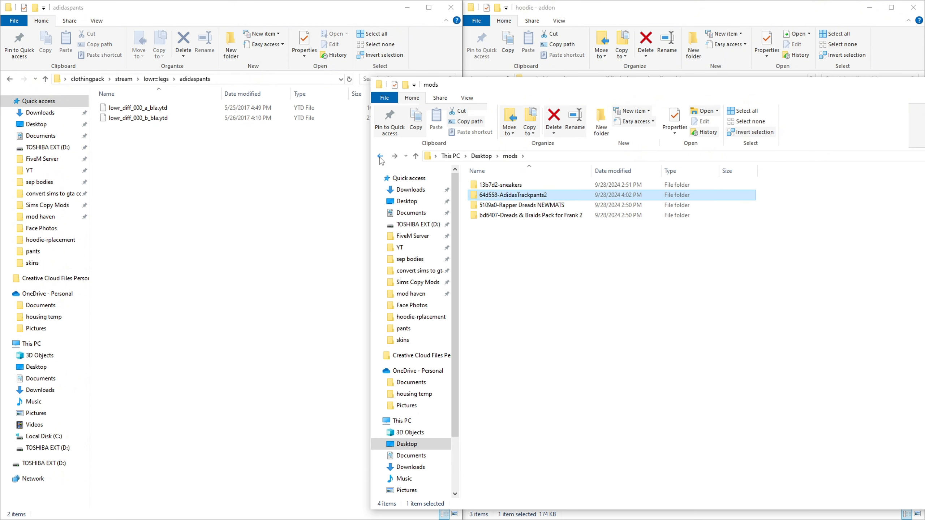
click(197, 241)
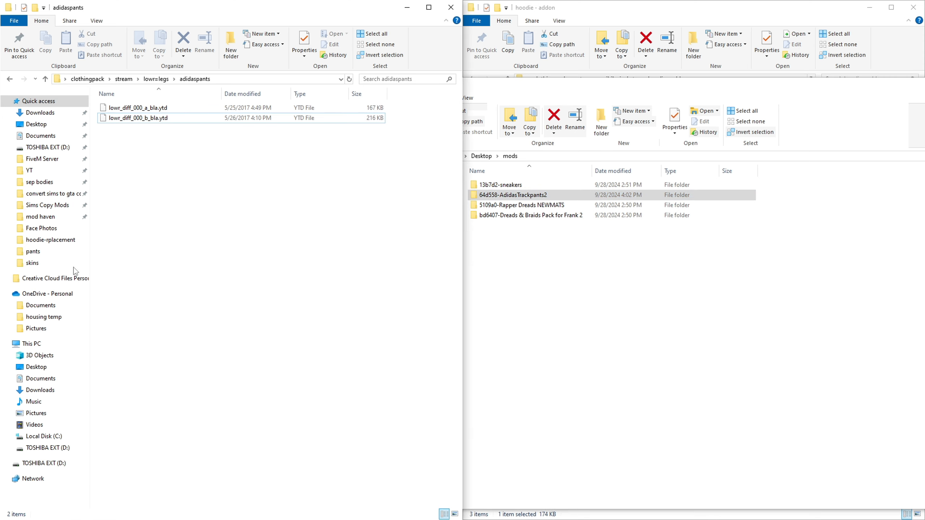
double_click(520, 194)
click(9, 79)
click(24, 79)
click(9, 79)
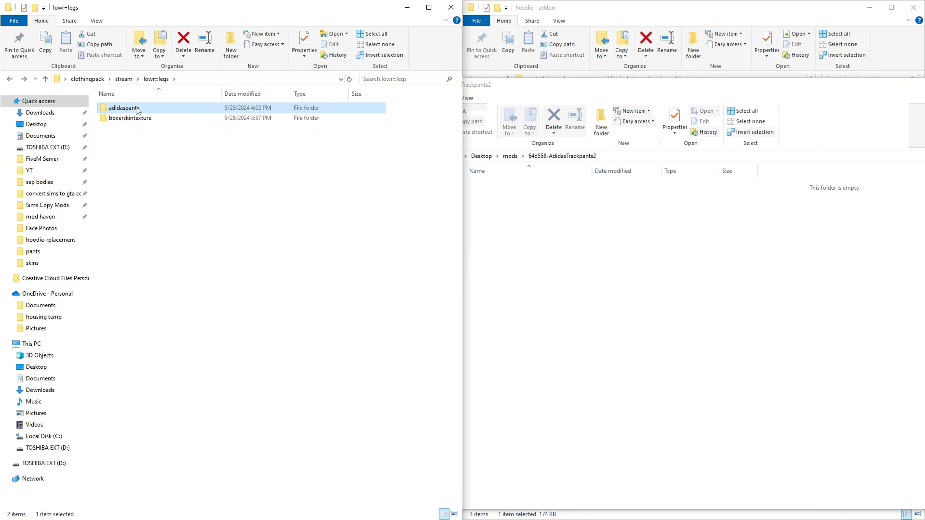
Delete the adidaspants folder from lowr=legs
click(136, 118)
right_click(231, 192)
click(160, 108)
key(Delete)
Go back to the mods folder and delete the 64d558-AdidasTrackpants2 folder
right_click(568, 231)
click(380, 157)
key(Delete)
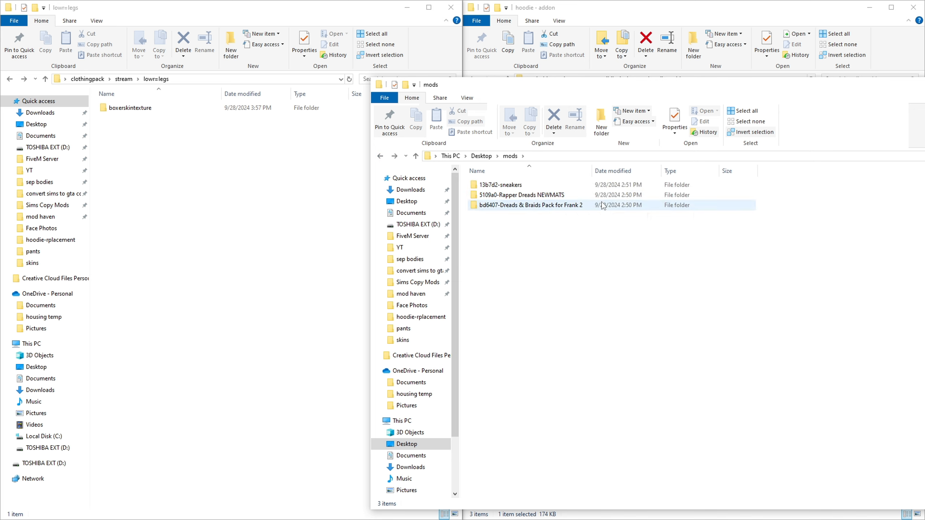
Create a folder named sweats in lowr=legs and move the ydd and ytd files from ff5379-lowr_000_r into it
double_click(509, 215)
click(517, 225)
right_click(188, 190)
mouse_move(255, 321)
click(346, 276)
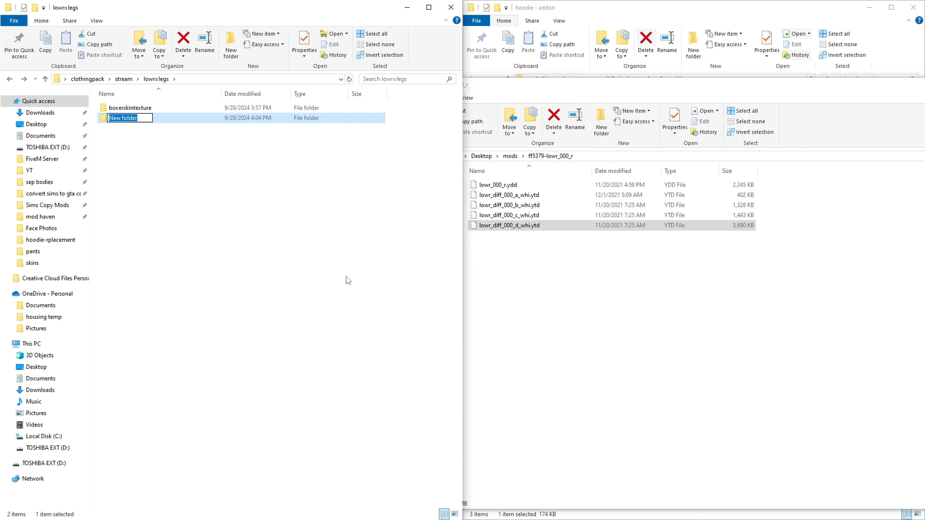
text(sweats)
key(Return)
key(Return)
Rename lowr_000_r.ydd as mp_m_freemode_01_eisha^lowr_001_r.ydd
key(F2)
key(Left)
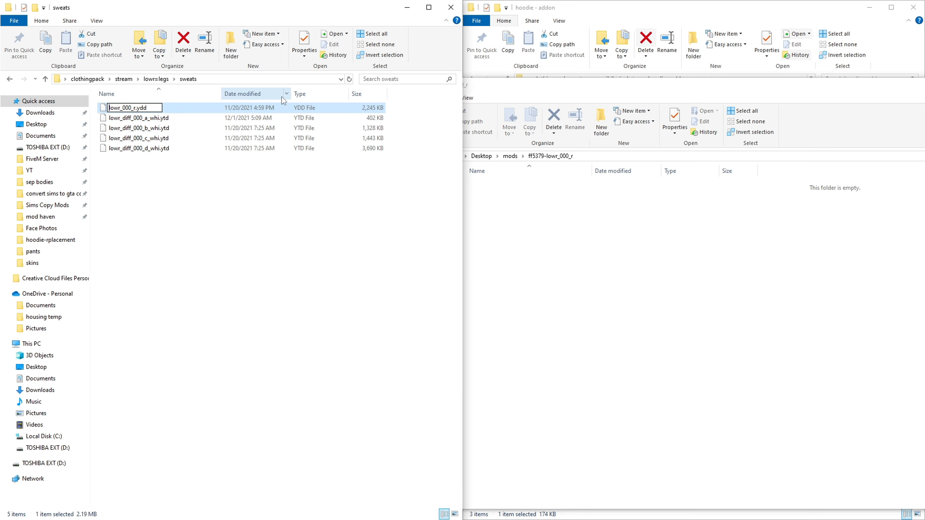
text(mp_)
text(m_freemode_01_eisha)
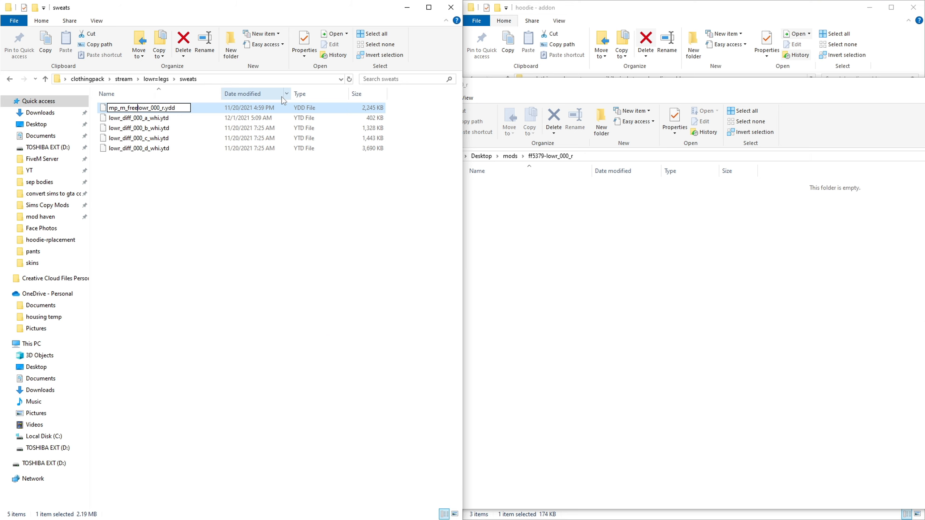
text(^)
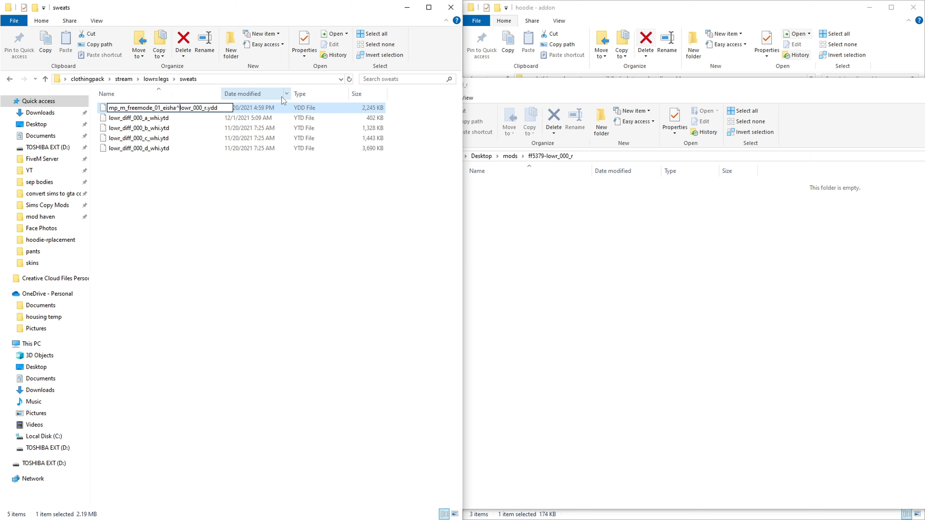
key(Right)
key(Right)
key(Right)
key(Right)
key(Right)
key(Right)
key(Right)
key(Right)
key(BackSpace)
text(1)
key(Return)
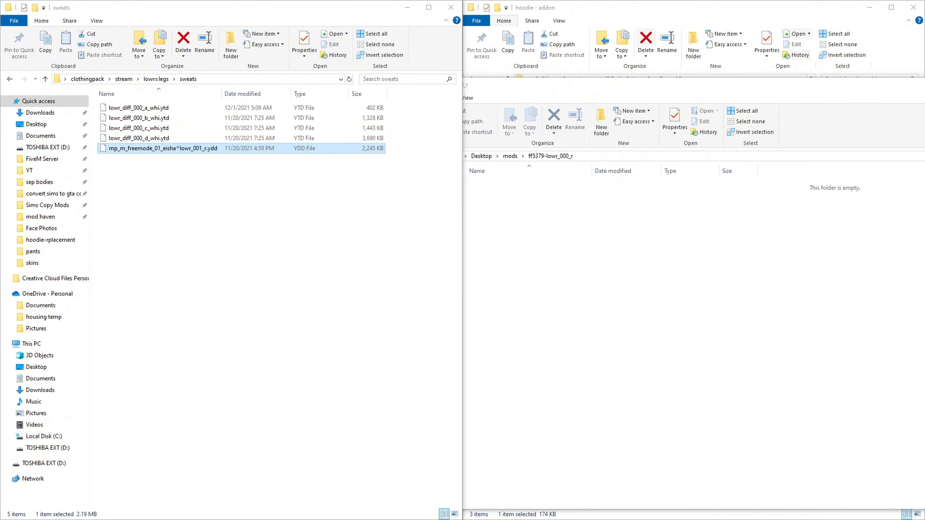
Rename lowr_diff_000_a_whi.ytd as mp_m_freemode_01_eisha^lowr_diff_001_a_whi.ytd, reusing the name copied from the ydd file
click(189, 175)
click(174, 148)
key(F2)
key(ctrl+c)
click(152, 111)
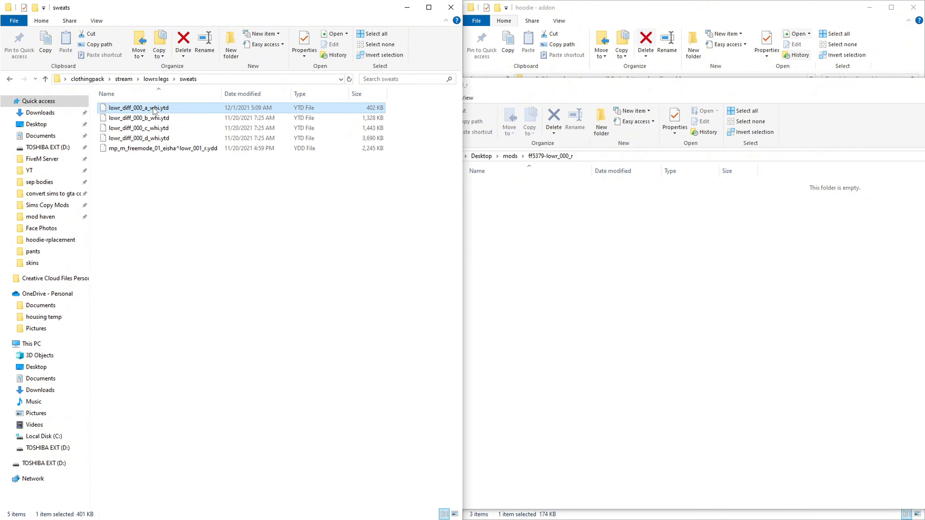
key(F2)
key(ctrl+v)
click(191, 108)
text(diff_)
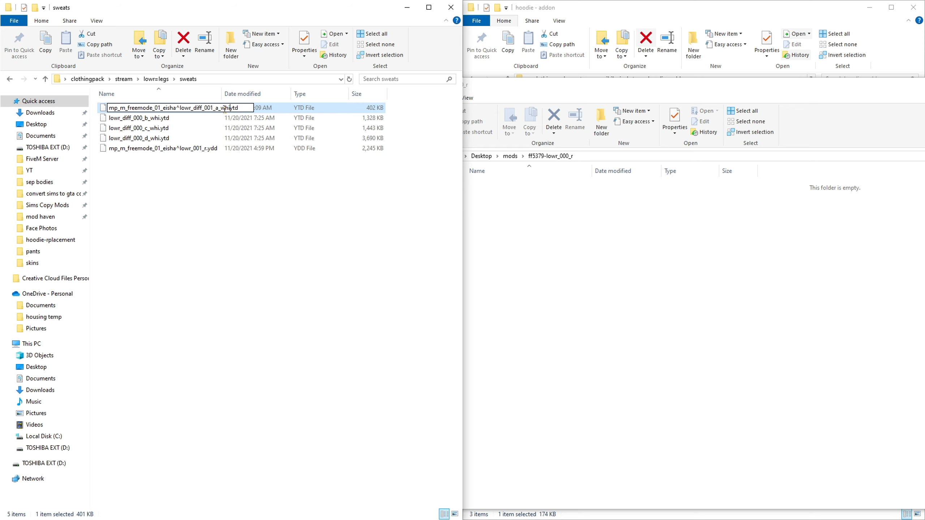
key(Return)
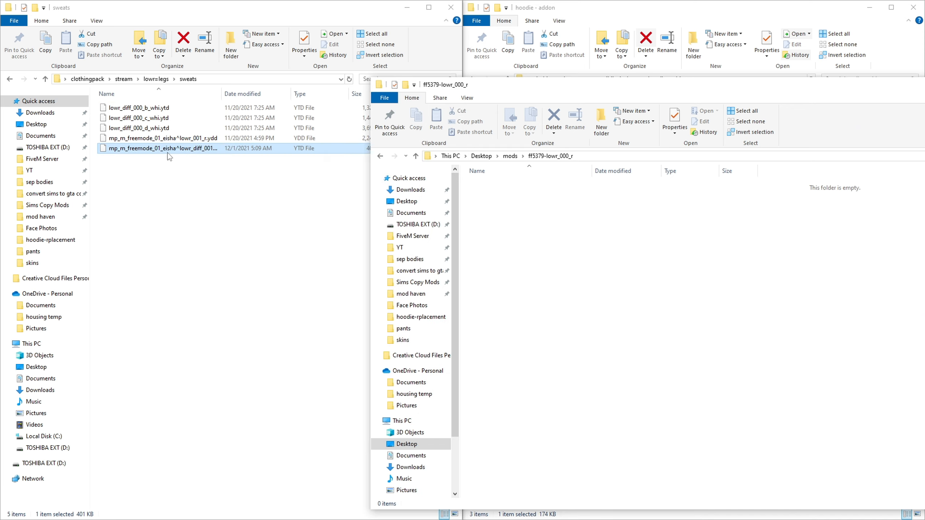
Copy the mp_m_freemode_01_eisha^ prefix and rename lowr_diff_000_b_whi.ytd as mp_m_freemode_01_eisha^lowr_diff_001_b_whi.ytd
click(167, 150)
key(F2)
drag(179, 149, 41, 157)
key(ctrl+c)
click(142, 108)
key(F2)
click(140, 107)
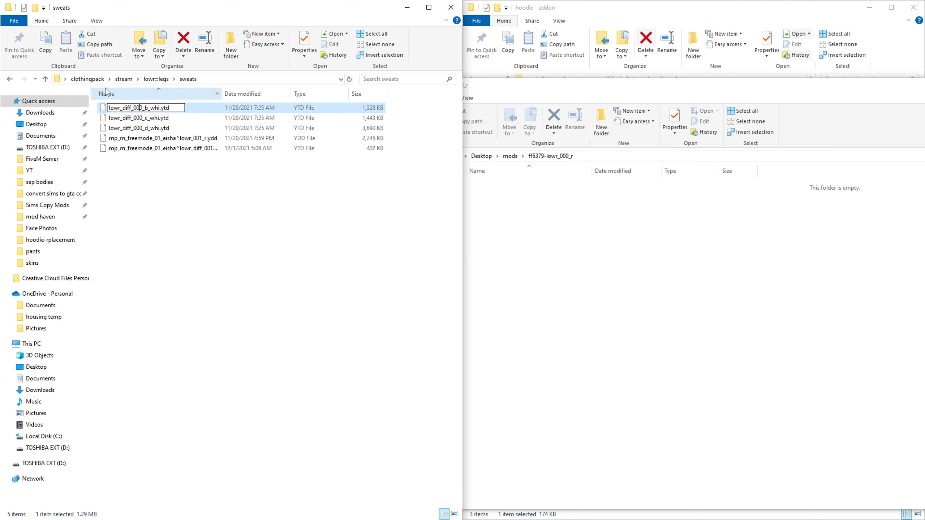
key(Delete)
text(1)
key(Home)
key(ctrl+v)
key(Return)
Rename lowr_diff_000_c_whi.ytd with the copied prefix and number 001, as mp_m_freemode_01_eisha^lowr_diff_001_c_whi.ytd
click(124, 107)
key(F2)
key(Home)
key(ctrl+v)
key(Right)
key(Right)
key(Right)
key(Right)
key(Right)
key(Right)
key(Right)
key(Right)
key(Right)
key(Right)
key(Right)
key(Right)
key(Right)
key(BackSpace)
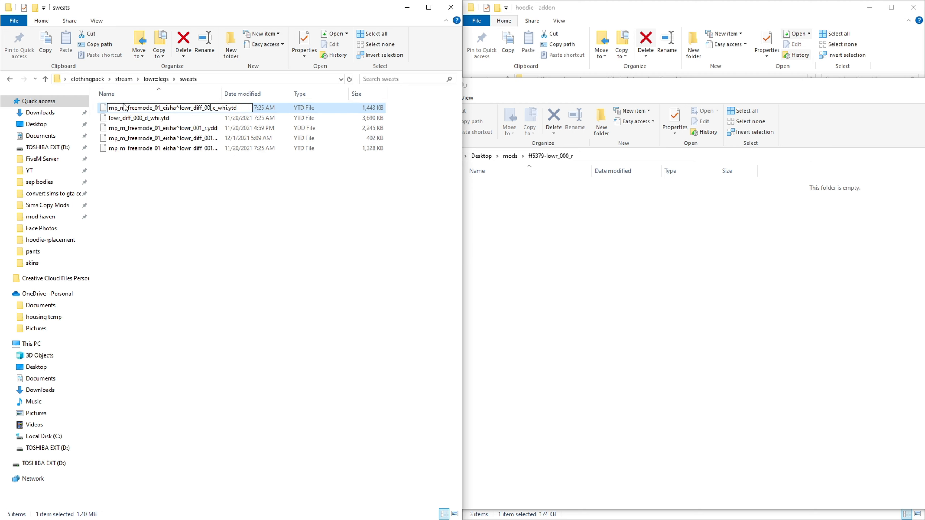
text(1)
key(Return)
Rename lowr_diff_000_d_whi.ytd with the copied prefix and number 001, as mp_m_freemode_01_eisha^lowr_diff_001_d_whi.ytd
click(137, 111)
key(F2)
key(Home)
key(ctrl+v)
text(1)
key(Return)
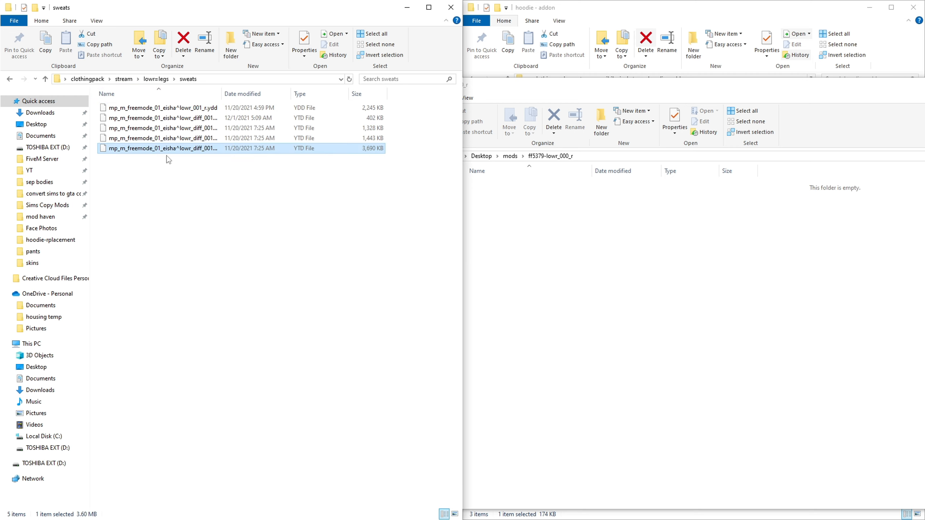
Go back to lowr=legs and rename the sweats folder as sweats01
click(11, 79)
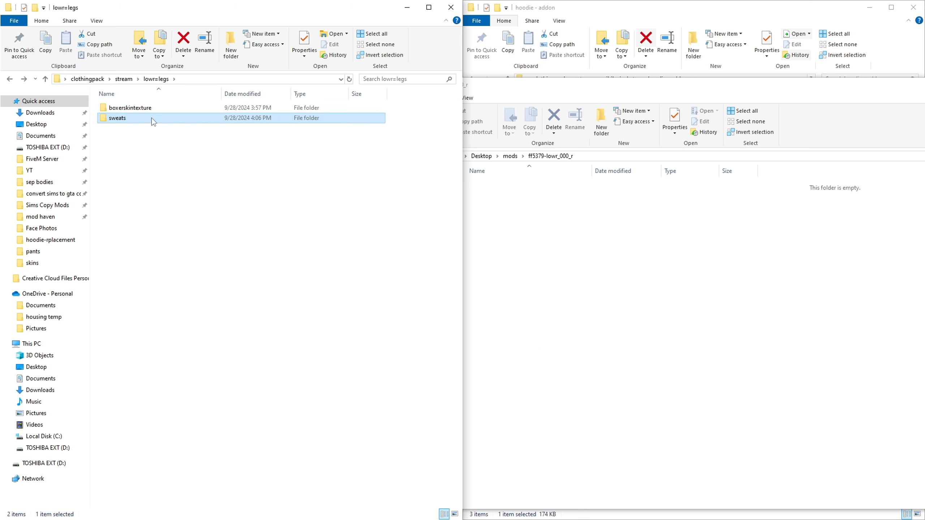
key(F2)
key(End)
text(01)
key(Return)
Rename the boxerskintexture folder as boxerskintexture000
click(128, 109)
key(F2)
key(End)
text(000)
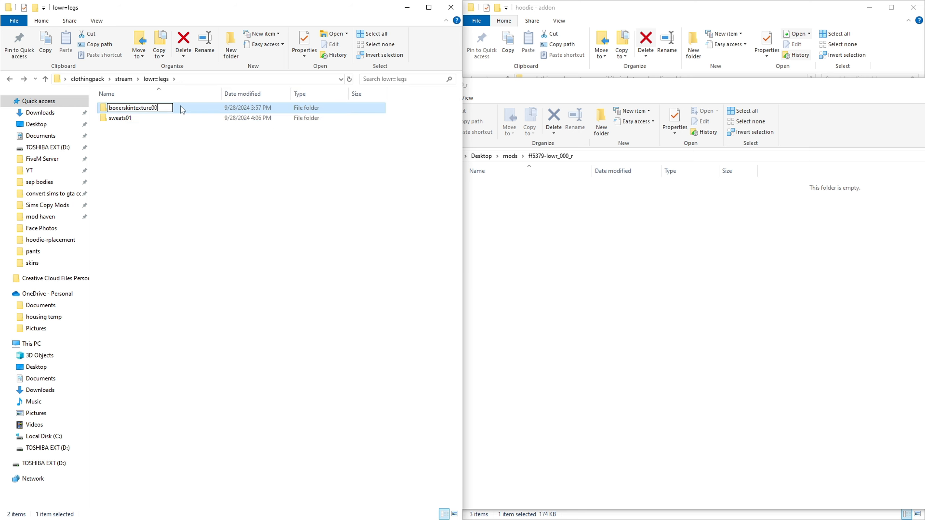
key(Return)
Rename the sweats01 folder as sweats001
click(136, 121)
key(F2)
key(End)
key(Left)
text(0)
key(Return)
click(124, 129)
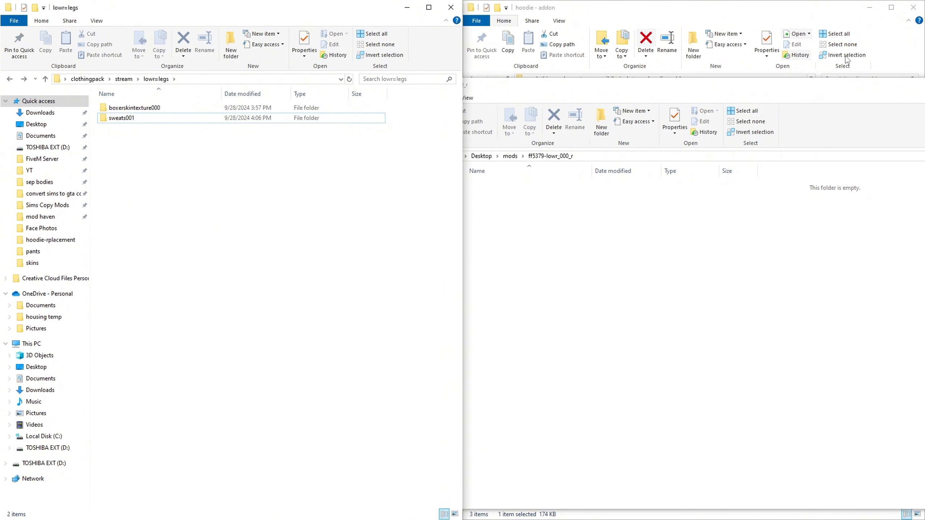
Open the 13b7d2-sneakers folder in mods and the feet=shoes folder in stream
click(834, 86)
click(380, 156)
double_click(559, 185)
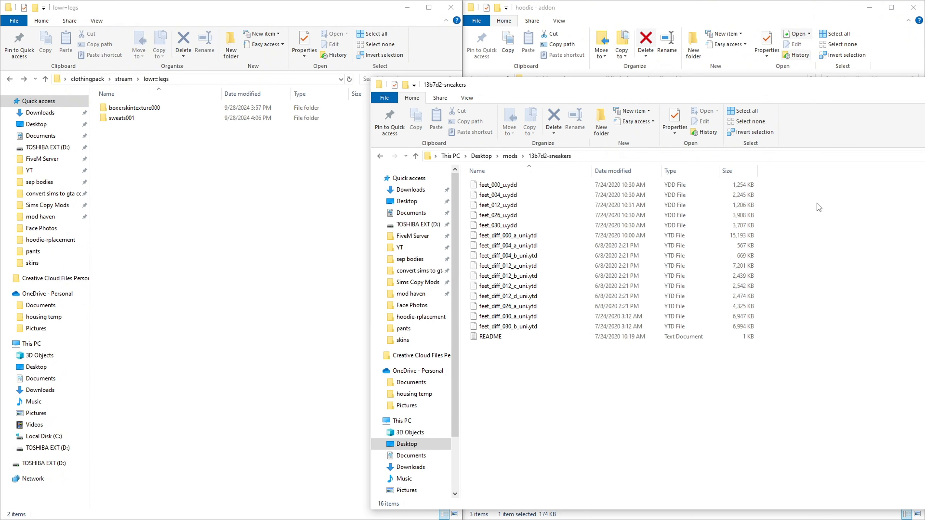
click(13, 80)
double_click(122, 125)
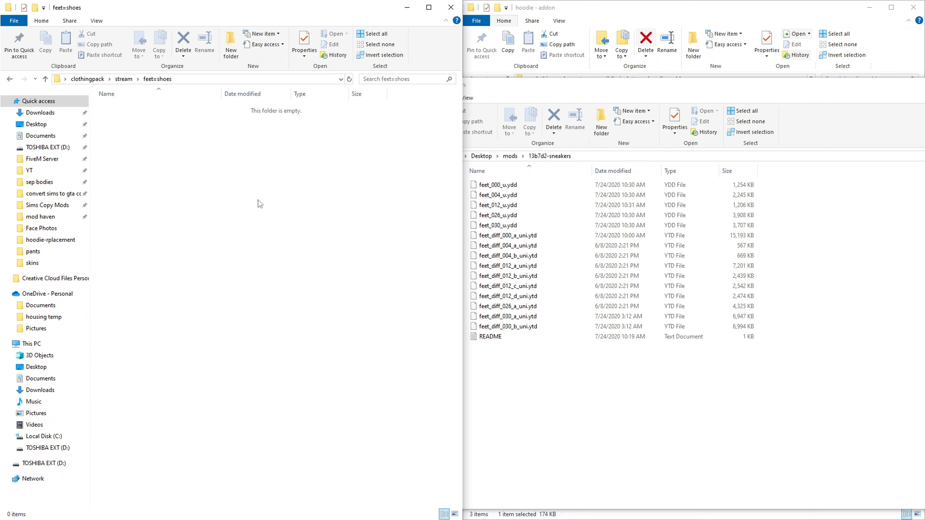
Create two folders named 001 and 002 in feet=shoes
right_click(174, 148)
mouse_move(193, 276)
click(327, 277)
text(001)
right_click(289, 221)
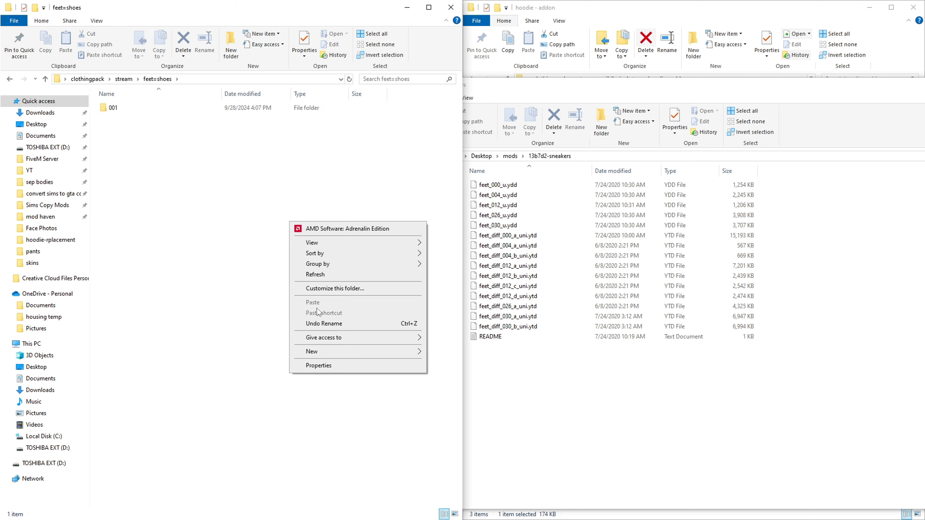
mouse_move(309, 351)
click(407, 351)
text(002)
Create two more folders named 003 and 004 in feet=shoes
right_click(364, 305)
mouse_move(386, 435)
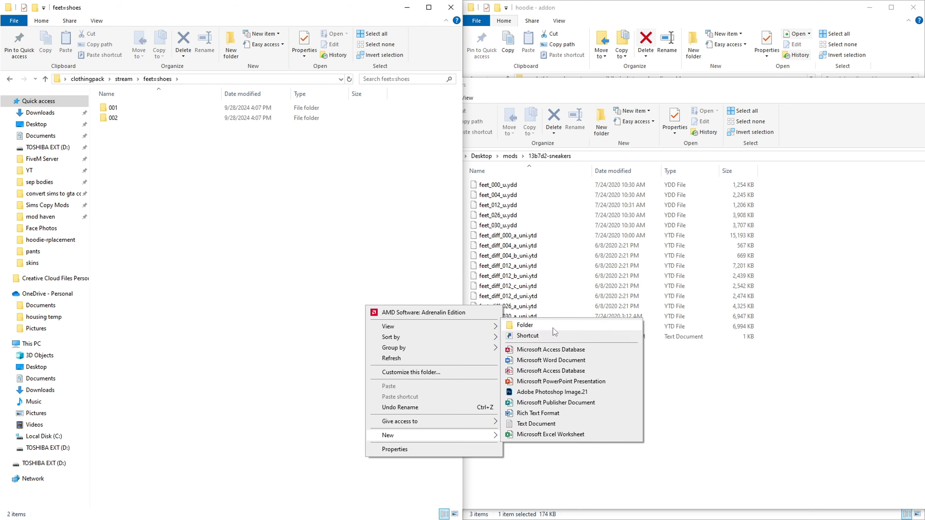
click(552, 331)
text(003)
right_click(280, 363)
click(428, 377)
text(004)
Create a folder named 000 in feet=shoes
right_click(241, 347)
mouse_move(270, 477)
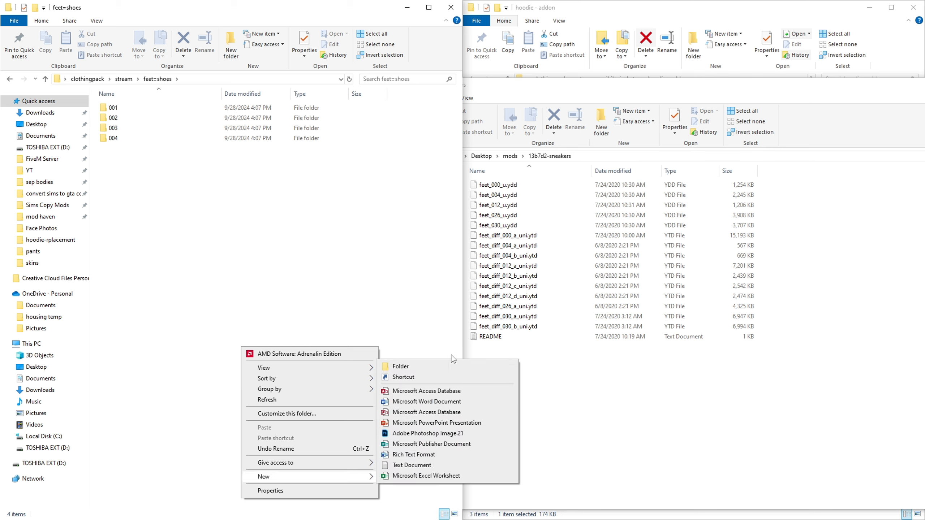
click(436, 366)
text(000)
key(Return)
click(201, 383)
Move feet_000_u.ydd and feet_diff_000_a_uni.ytd from the sneakers mod into folder 000
drag(499, 187, 117, 108)
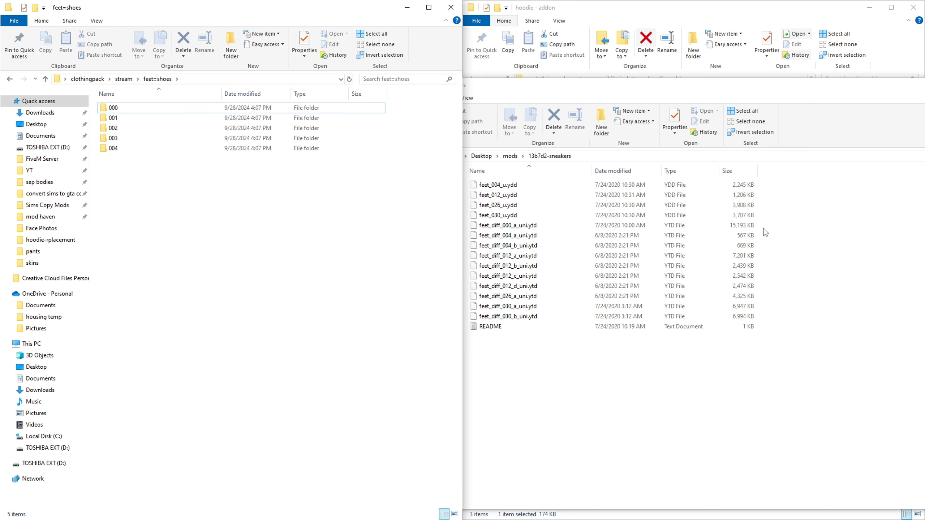
drag(767, 227, 694, 233)
drag(510, 225, 113, 109)
Move the 004, 012, 026 and 030 .ydd models into folders 001 to 004 in order, and the feet_diff_004 textures into 001
drag(499, 185, 128, 130)
drag(502, 185, 122, 148)
drag(674, 182, 588, 199)
drag(524, 193, 119, 118)
Move the feet_diff_012 textures into folder 002, the feet_diff_026 texture into 003 and the feet_diff_030 textures into 004
drag(763, 184, 685, 220)
drag(532, 214, 120, 131)
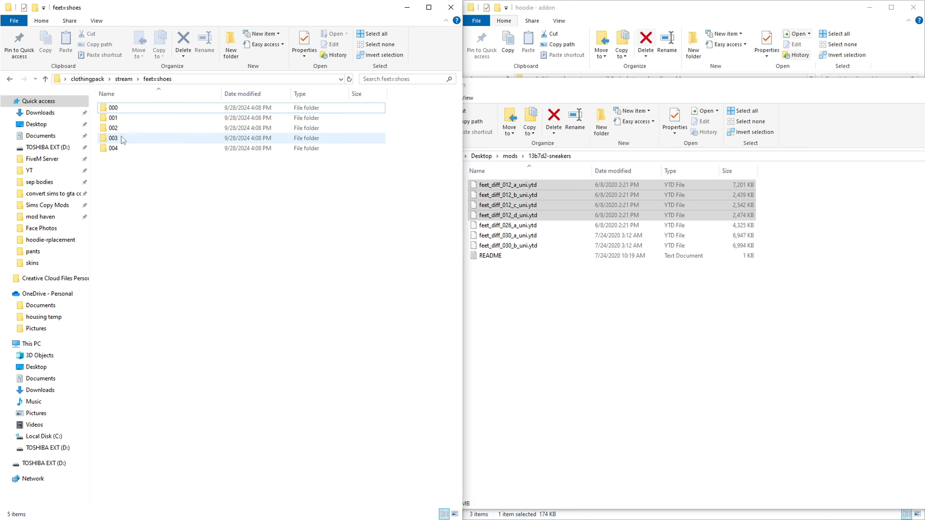
drag(524, 185, 111, 139)
drag(764, 183, 746, 199)
drag(524, 193, 121, 150)
In folder 000, add the prefix mp_m_freemode_01_eisha^ to the names of the model and texture files
double_click(120, 108)
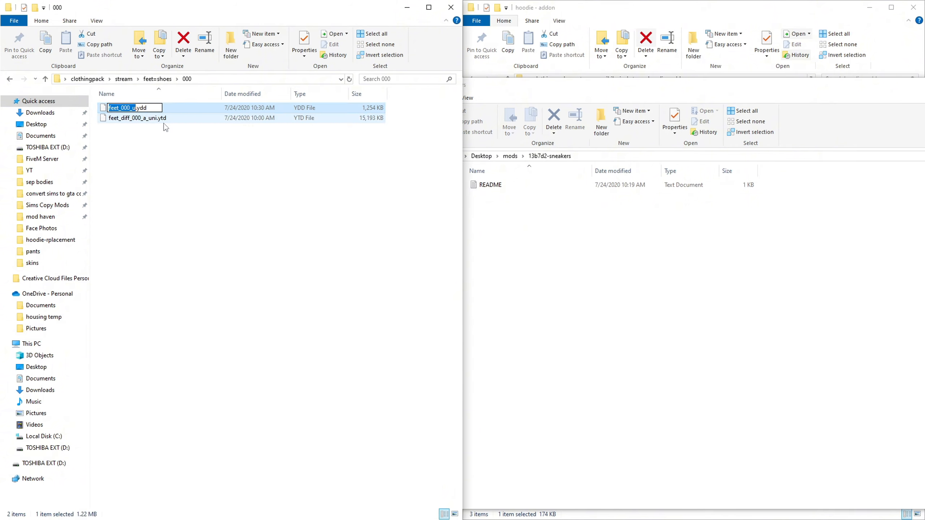
click(149, 119)
click(143, 109)
key(F2)
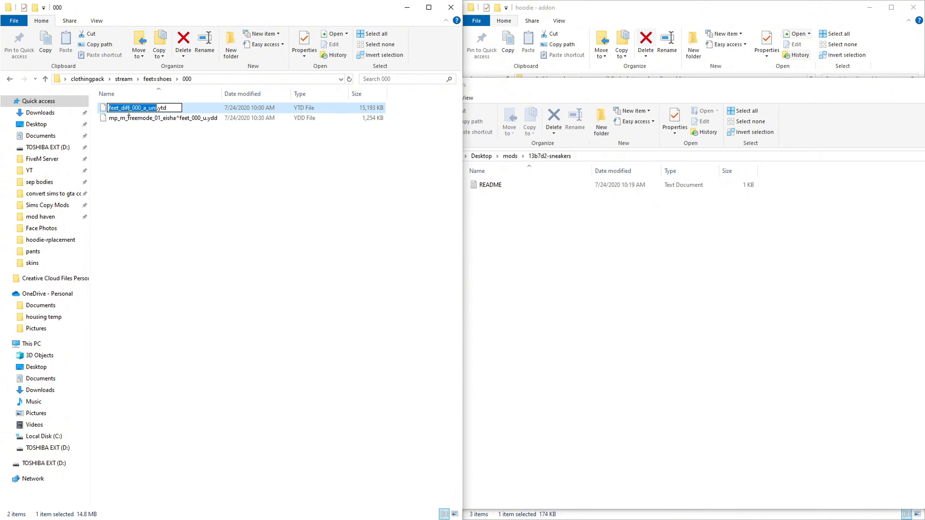
key(Home)
key(ctrl+v)
key(Return)
In folder 001, rename feet_004_u.ydd as mp_m_freemode_01_eisha^feet_001_u.ydd
click(10, 79)
click(145, 120)
double_click(145, 120)
click(138, 107)
key(F2)
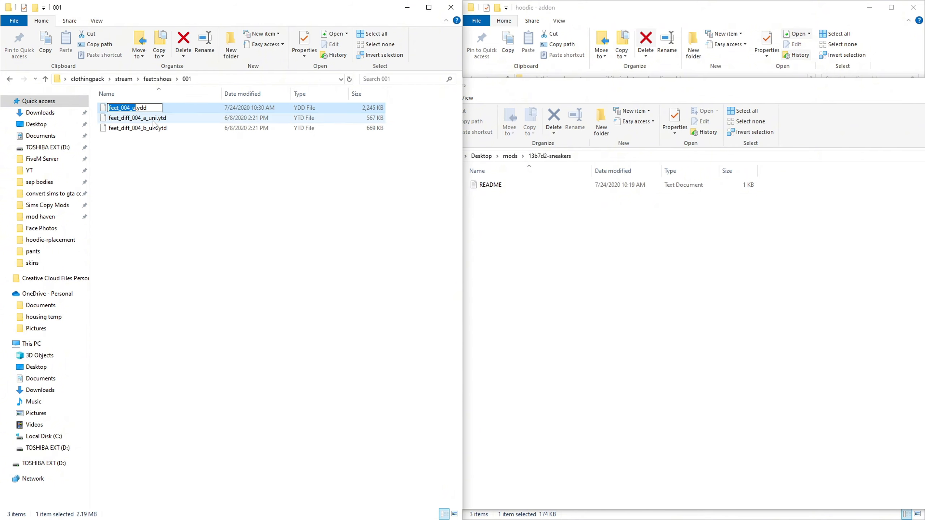
key(Home)
key(ctrl+v)
key(Return)
Rename the b and a textures in folder 001 with the mp_m_freemode_01_eisha^ prefix and number 001
click(138, 118)
key(F2)
key(Home)
key(ctrl+v)
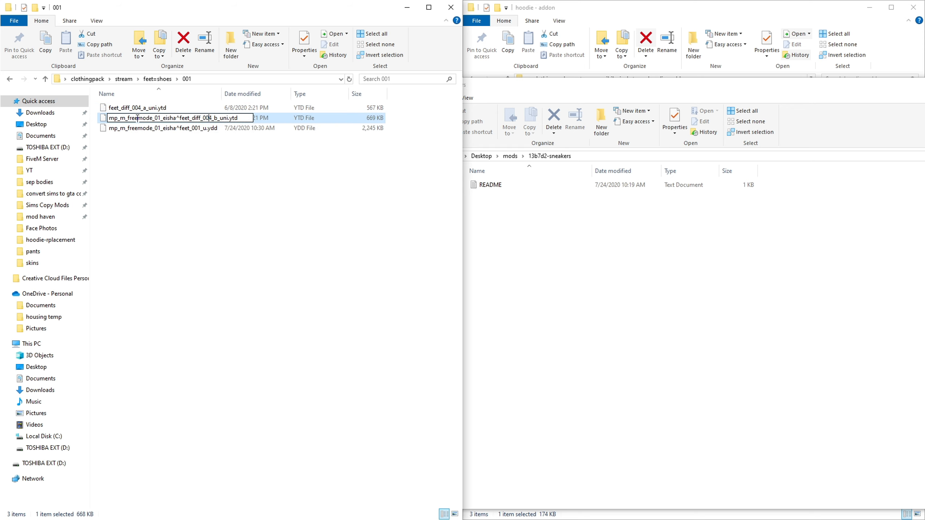
key(Return)
click(138, 107)
key(F2)
key(Home)
key(ctrl+v)
key(Return)
In folder 002, add the prefix mp_m_freemode_01_eisha^ to feet_012_u.ydd
click(10, 79)
double_click(145, 128)
click(142, 108)
key(F2)
key(Home)
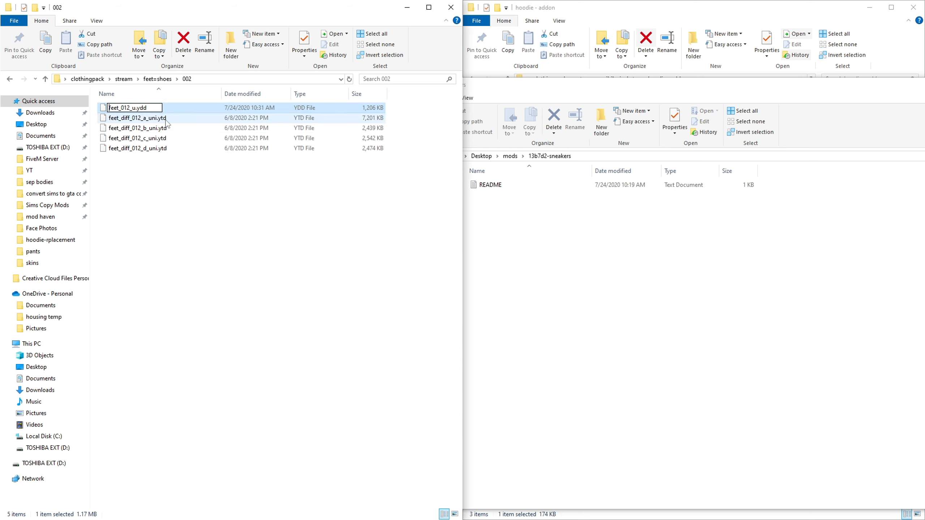
key(ctrl+v)
key(Return)
Rename feet_diff_012_b_uni.ytd as mp_m_freemode_01_eisha^feet_diff_002_b_uni.ytd
click(170, 121)
key(F2)
key(Home)
key(ctrl+v)
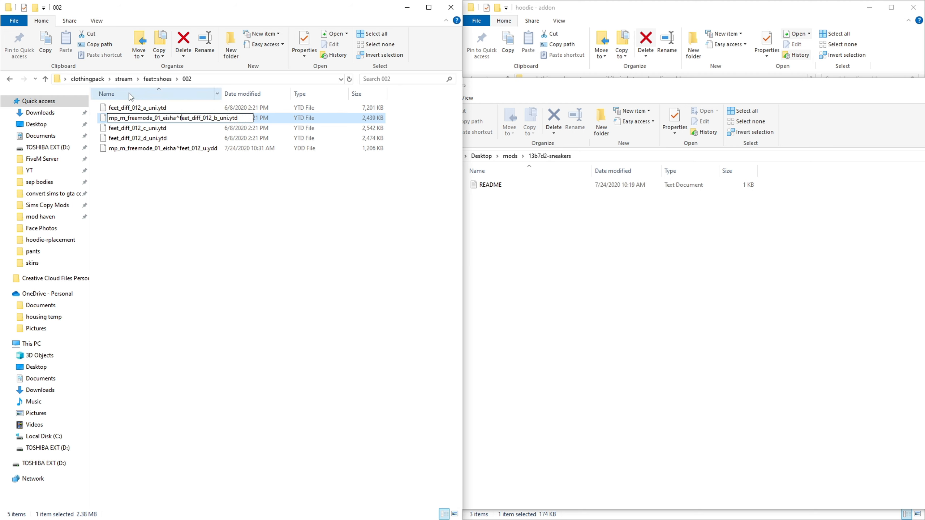
key(BackSpace)
text(2)
key(Return)
Change the number in the folder 002 model's file name to 002
click(210, 139)
key(F2)
key(Right)
key(Left)
key(Left)
key(BackSpace)
key(BackSpace)
key(0)
key(2)
key(Return)
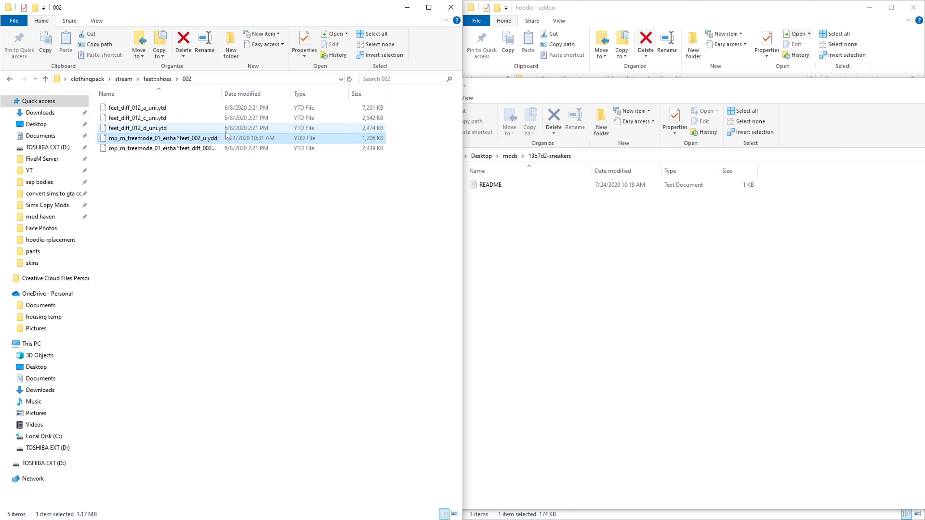
Rename feet_diff_012_a_uni.ytd as mp_m_freemode_01_eisha^feet_diff_002_a_uni.ytd
click(175, 108)
key(F2)
key(ctrl+v)
right_click(175, 107)
click(229, 114)
key(Home)
key(ctrl+v)
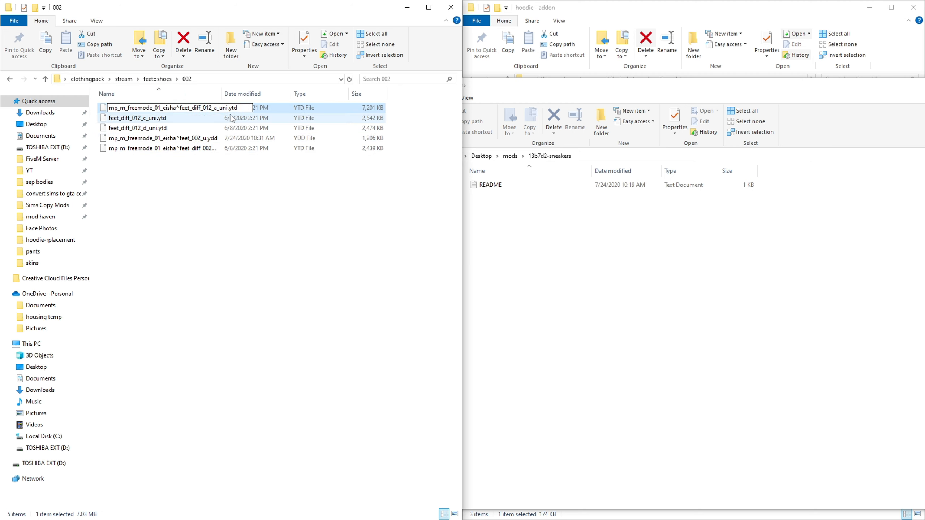
key(BackSpace)
key(0)
key(Return)
Rename the c and d textures in folder 002 with the mp_m_freemode_01_eisha^ prefix and number 002
click(167, 108)
key(F2)
key(Home)
key(ctrl+v)
key(0)
key(Return)
click(162, 107)
key(F2)
drag(209, 107, 206, 107)
key(Home)
key(ctrl+v)
key(0)
key(Return)
In folder 003, rename feet_026_u.ydd as mp_m_freemode_01_eisha^feet_003_u.ydd
click(9, 79)
double_click(133, 127)
click(130, 108)
key(F2)
key(Home)
key(ctrl+v)
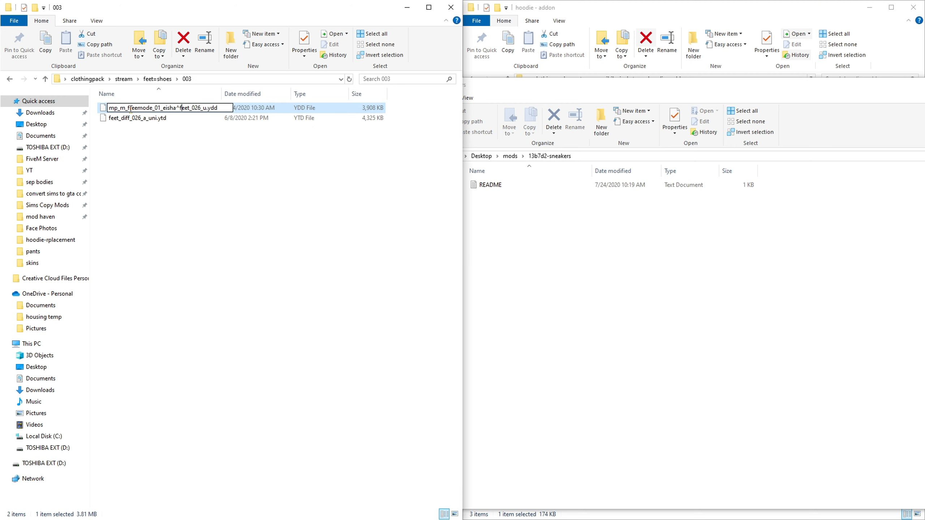
key(Right)
key(Right)
key(Right)
key(Right)
key(Right)
key(Right)
key(Right)
key(Right)
key(BackSpace)
key(BackSpace)
text(03)
key(Return)
Rename feet_diff_026_a_uni.ytd as mp_m_freemode_01_eisha^feet_diff_003_a_uni.ytd
click(131, 108)
key(F2)
key(Home)
key(ctrl+v)
drag(211, 108, 205, 108)
text(03)
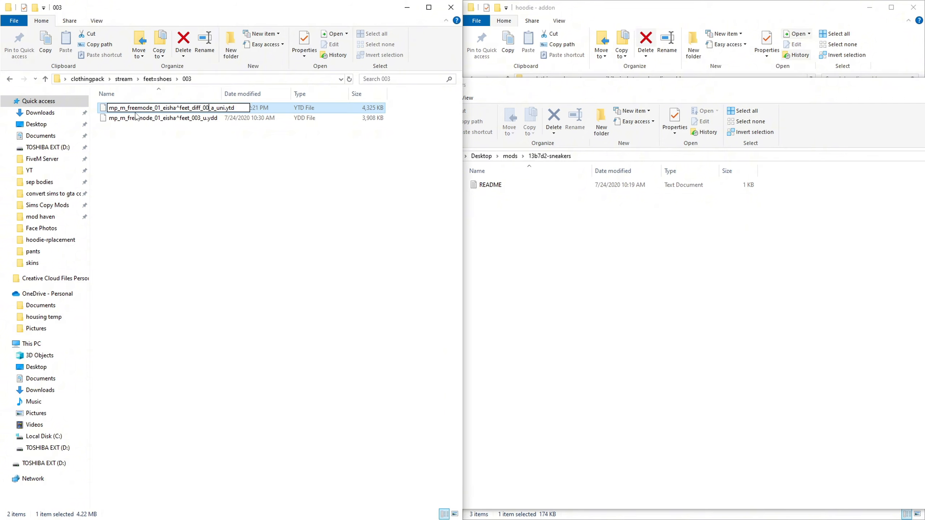
key(Return)
In folder 004, rename feet_030_u.ydd as mp_m_freemode_01_eisha^feet_004_u.ydd
click(10, 79)
double_click(113, 148)
click(131, 108)
key(F2)
key(Home)
key(ctrl+v)
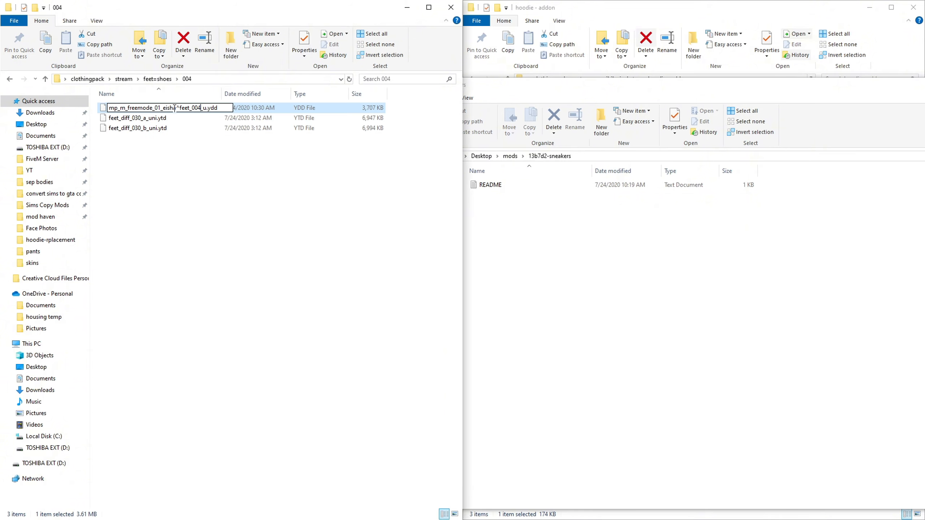
key(Return)
Rename feet_diff_030_b_uni.ytd as mp_m_freemode_01_eisha^feet_diff_004_b_uni.ytd
key(Up)
key(F2)
key(Home)
key(ctrl+v)
key(Right)
key(Right)
key(Right)
key(Right)
key(Right)
key(Right)
key(Right)
key(Right)
key(Right)
key(Right)
key(Return)
Rename feet_diff_030_a_uni.ytd as mp_m_freemode_01_eisha^feet_diff_004_a_uni.ytd and return to the feet=shoes folder
click(174, 109)
key(F2)
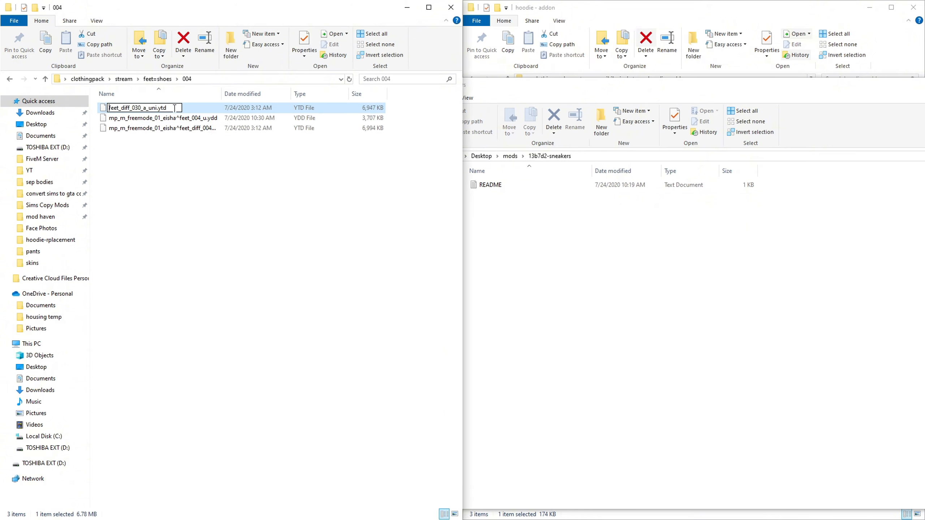
key(Home)
key(ctrl+v)
key(Right)
key(Right)
key(Right)
key(Right)
key(Right)
key(Right)
key(Right)
key(Right)
key(Right)
key(Right)
key(Right)
key(Right)
key(Right)
key(BackSpace)
key(BackSpace)
text(04)
key(Return)
click(10, 79)
Return to the mods folder and open the 5109a0-Rapper Dreads NEWMATS mod
click(486, 88)
click(380, 156)
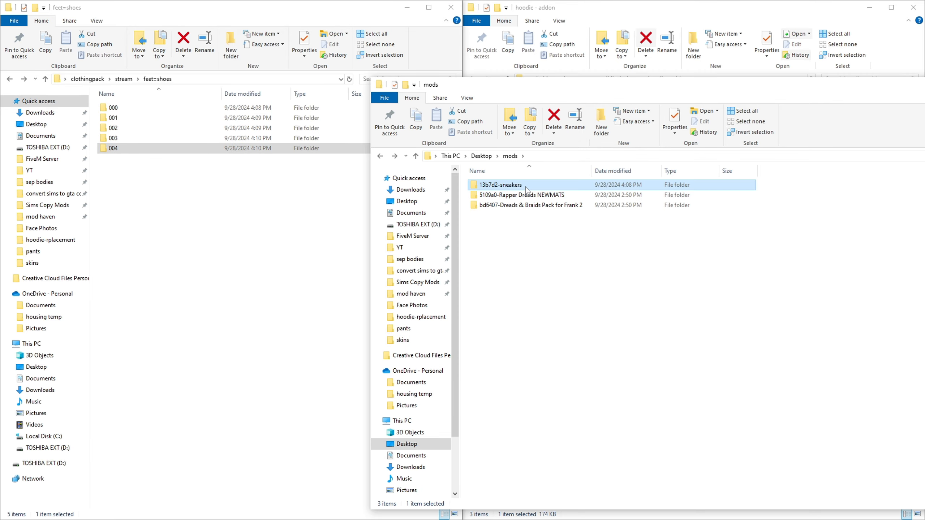
double_click(526, 194)
double_click(530, 185)
click(10, 80)
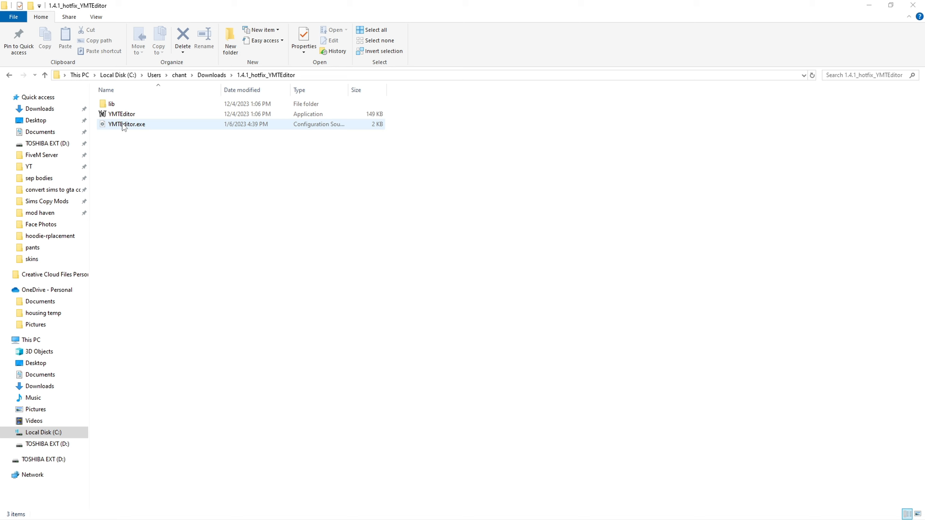
Launch YMTEditor from the 1.4.1_hotfix_YMTEditor folder, allowing it past SmartScreen, and move its window clear of the file folders
double_click(123, 114)
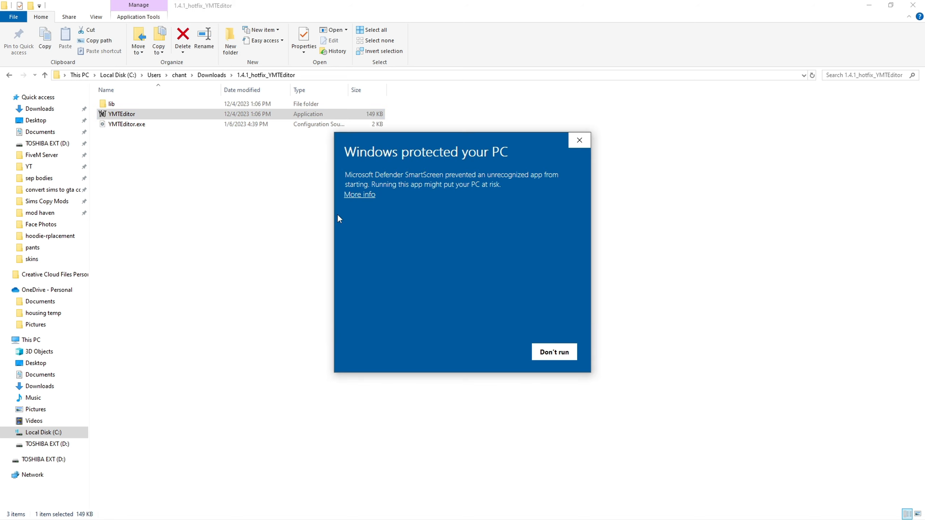
click(359, 195)
click(503, 355)
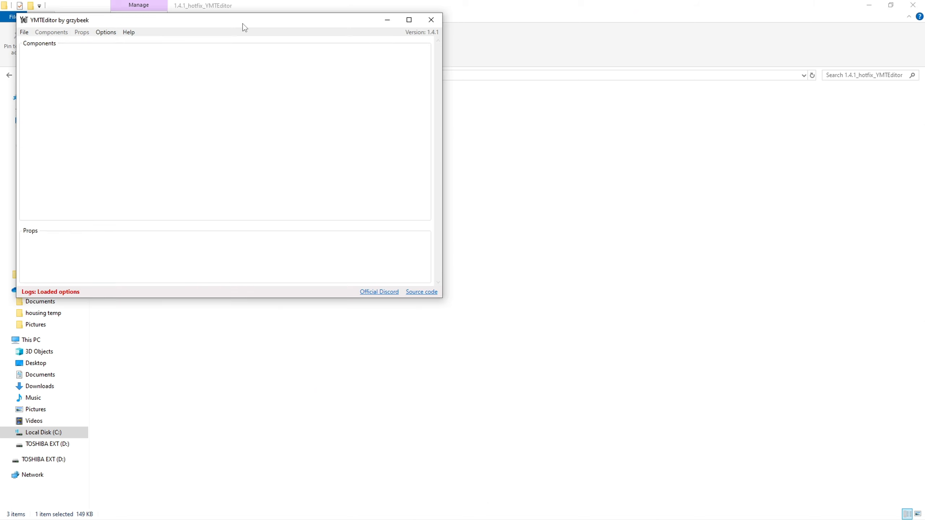
drag(243, 24, 495, 120)
drag(556, 6, 0, 73)
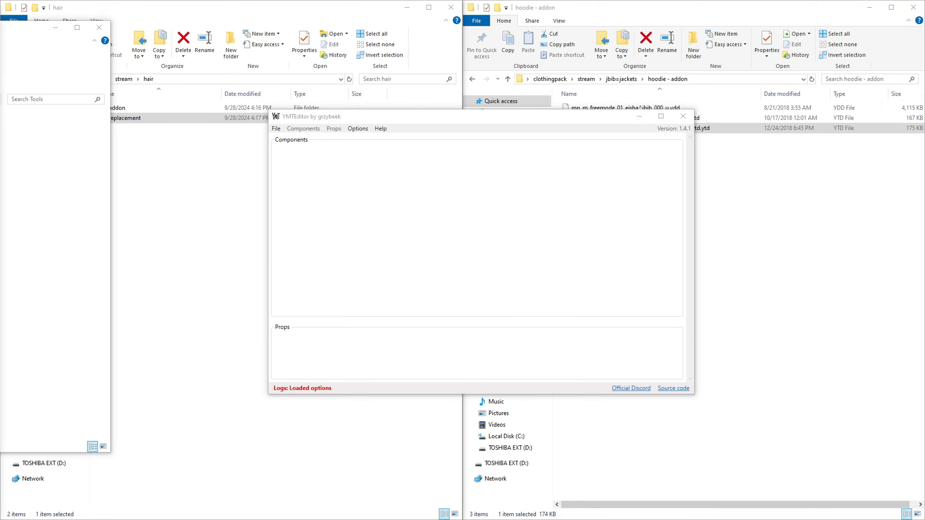
drag(472, 117, 567, 179)
Show the clothingpack stream folder and bring the YMTEditor window in front of the folder windows
click(299, 4)
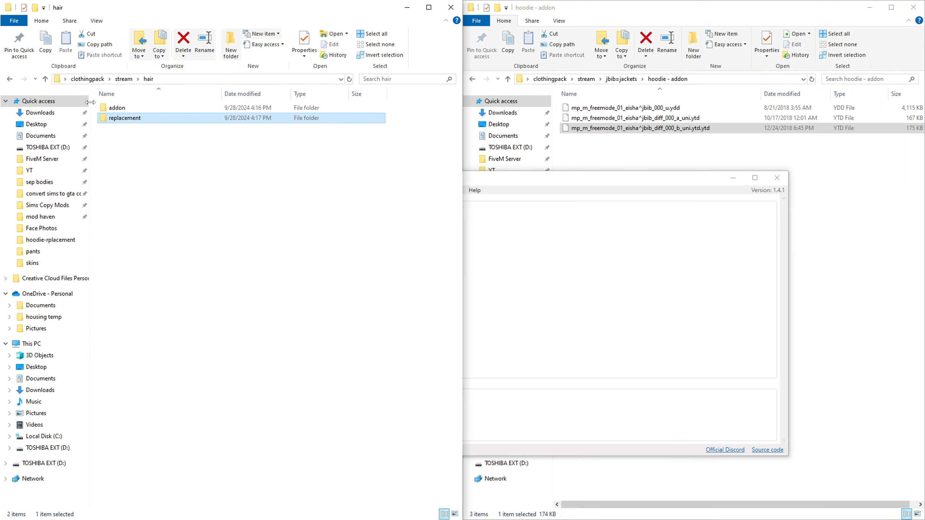
click(108, 83)
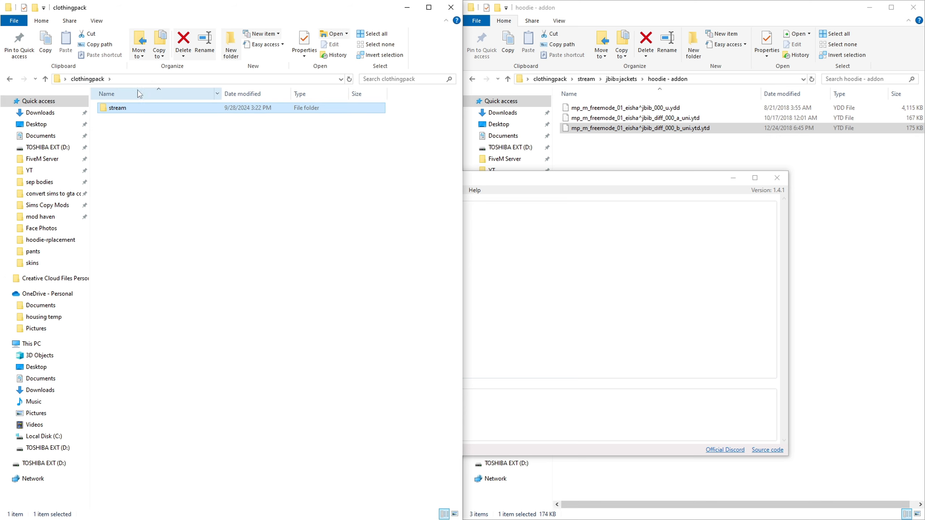
double_click(141, 109)
drag(309, 14, 0, 89)
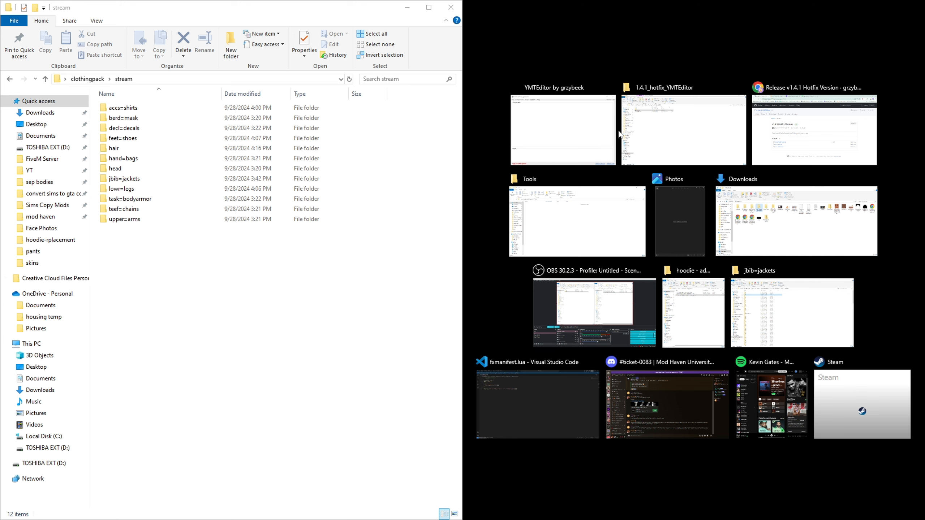
click(562, 128)
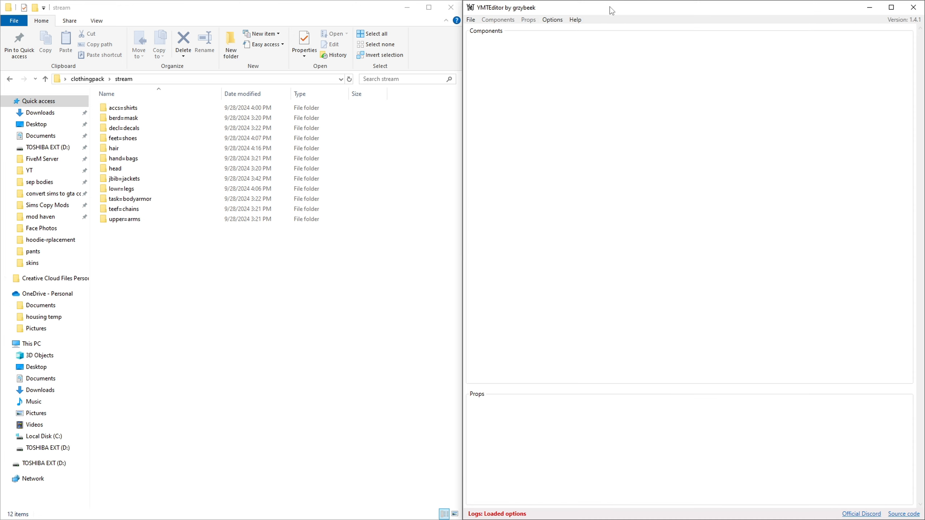
drag(618, 9, 479, 154)
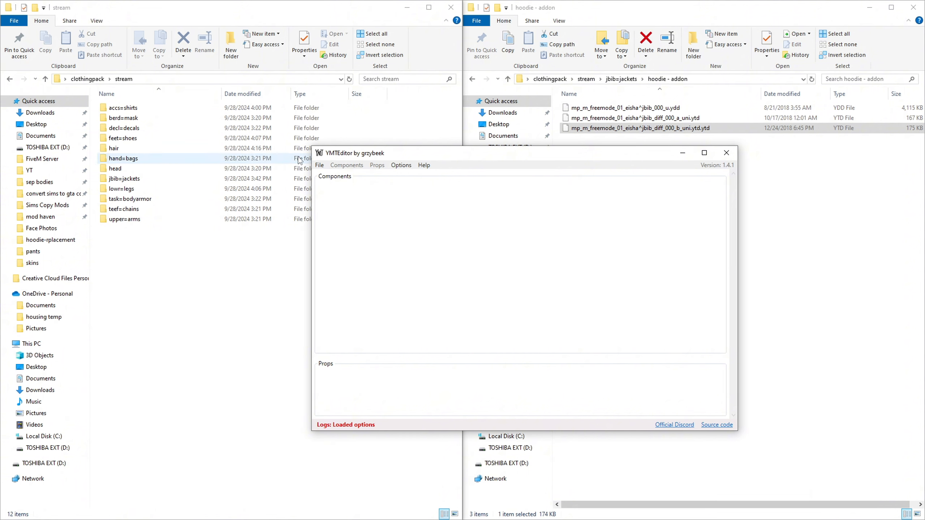
Create a new YMT for the male ped mp_m_freemode_01 with the name eisha
click(320, 166)
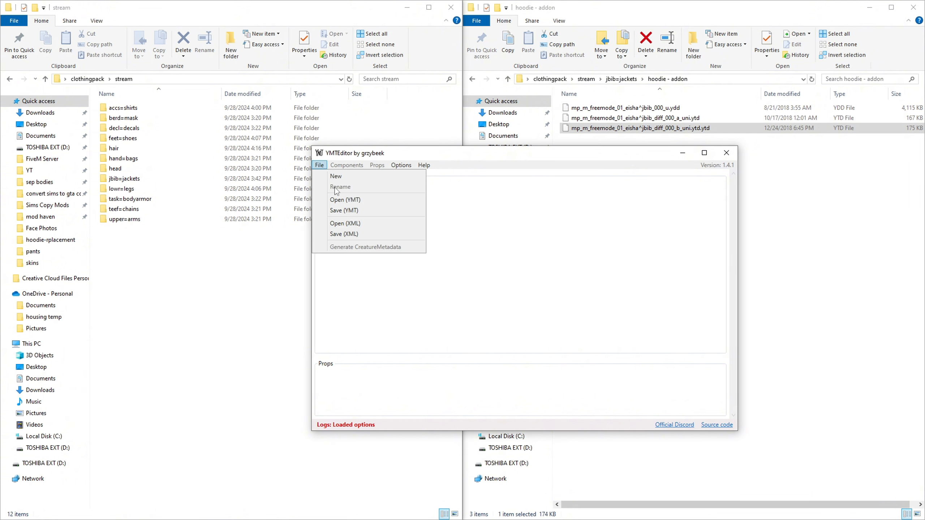
click(348, 176)
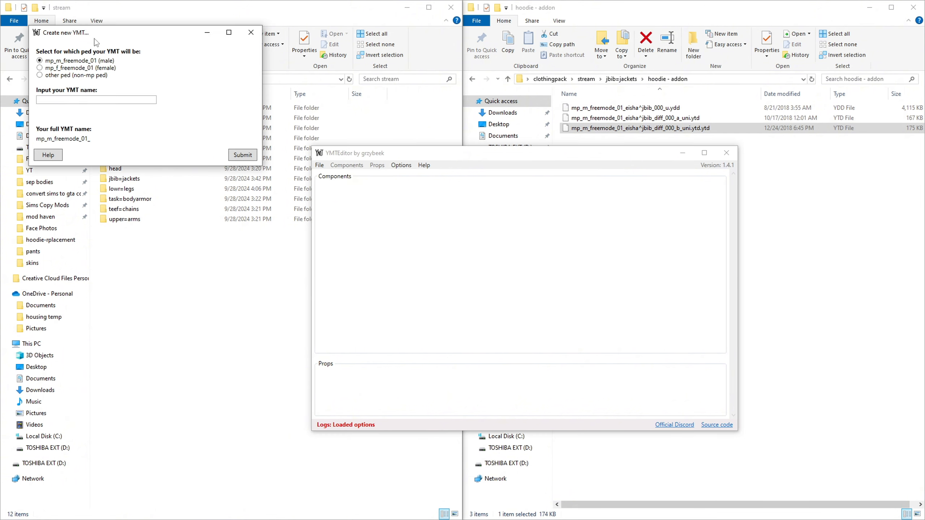
drag(122, 34, 366, 192)
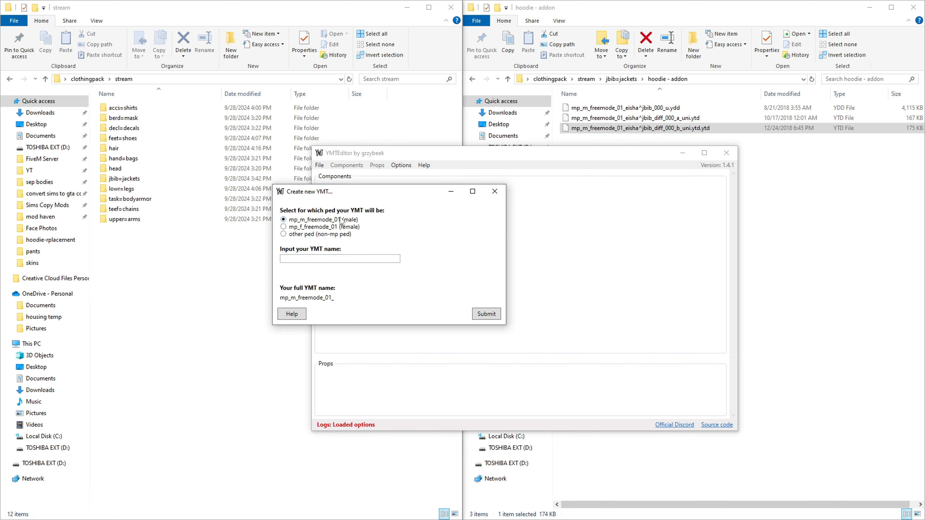
click(300, 227)
click(309, 236)
click(284, 220)
click(354, 258)
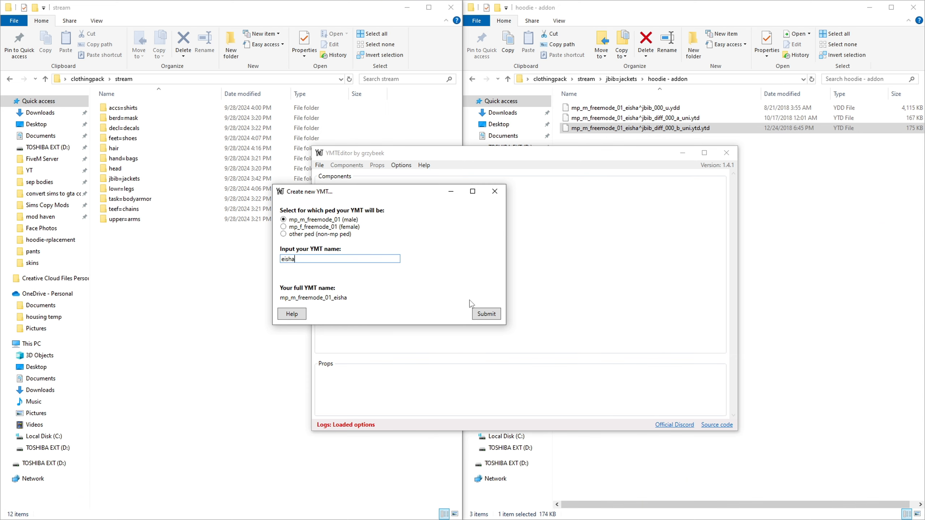
click(486, 314)
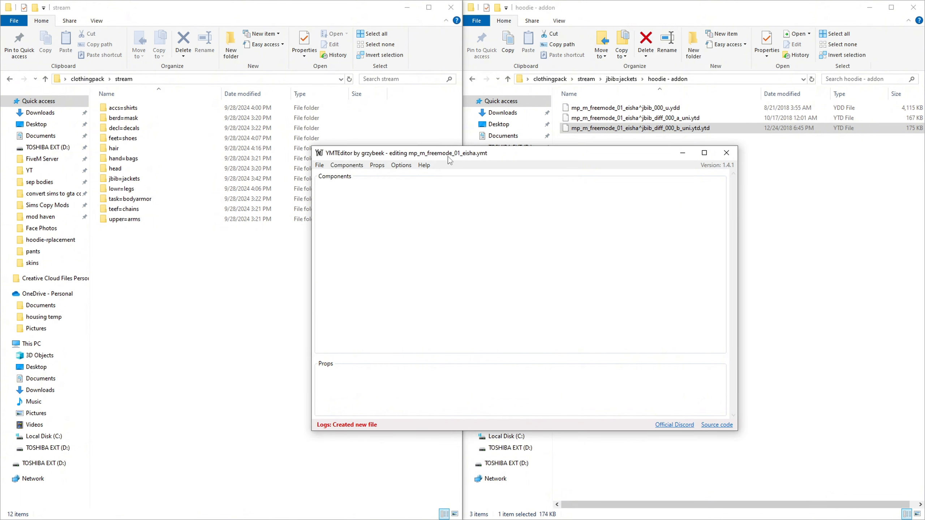
Add the HAIR, ACCS, FEET, LOWR and JBIB components to the mp_m_freemode_01_eisha YMT
drag(556, 160, 476, 119)
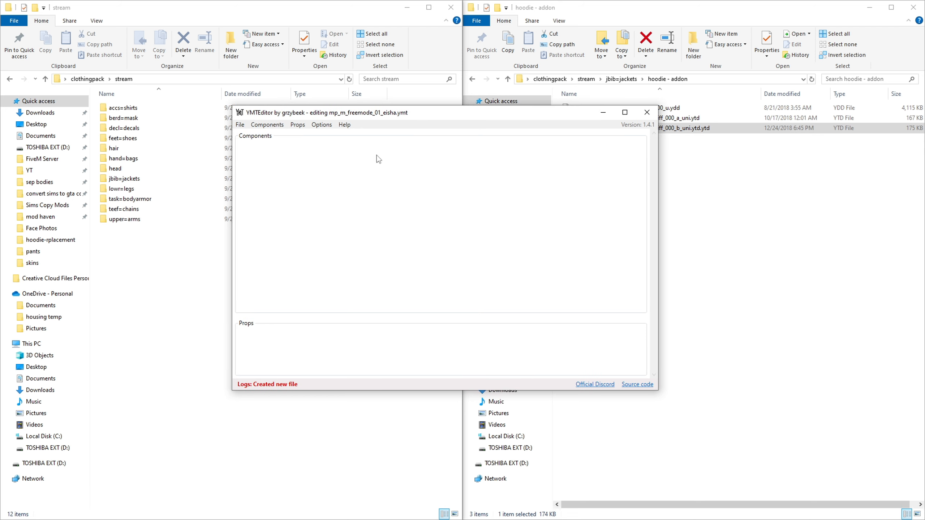
click(271, 126)
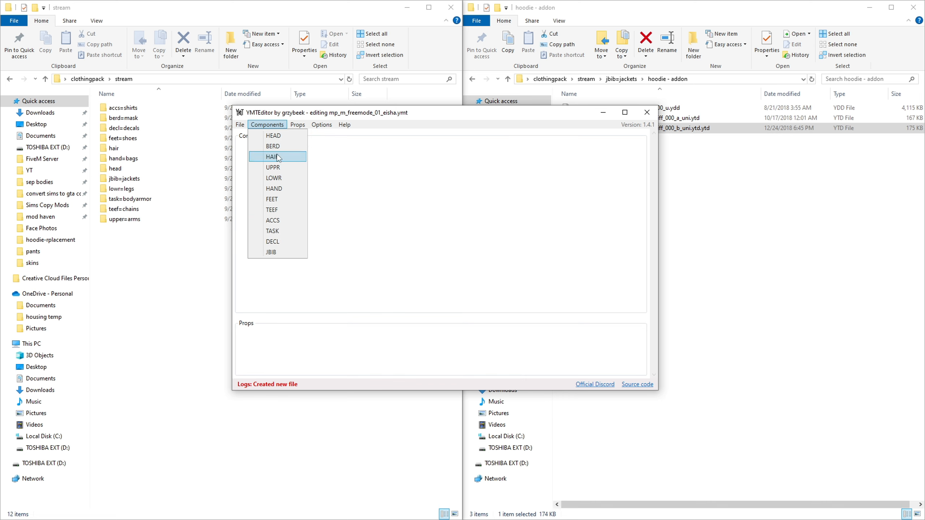
mouse_move(297, 125)
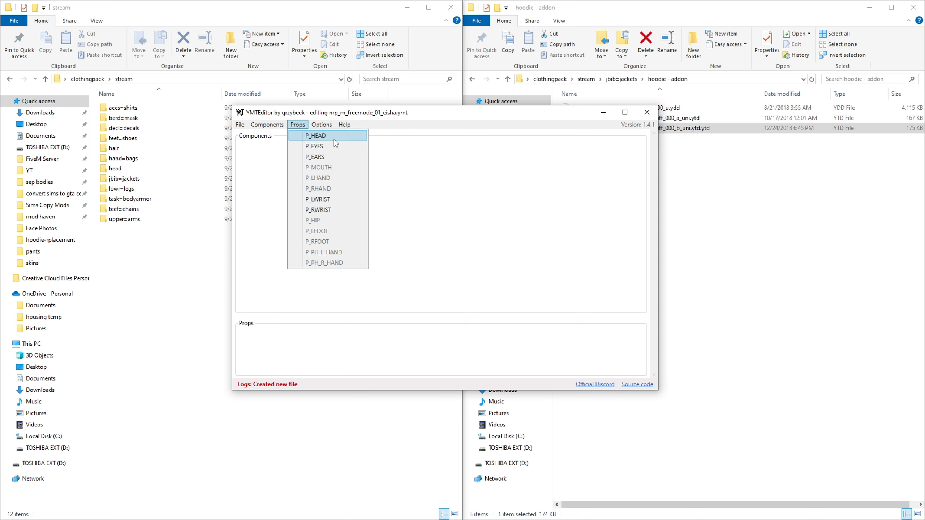
mouse_move(265, 126)
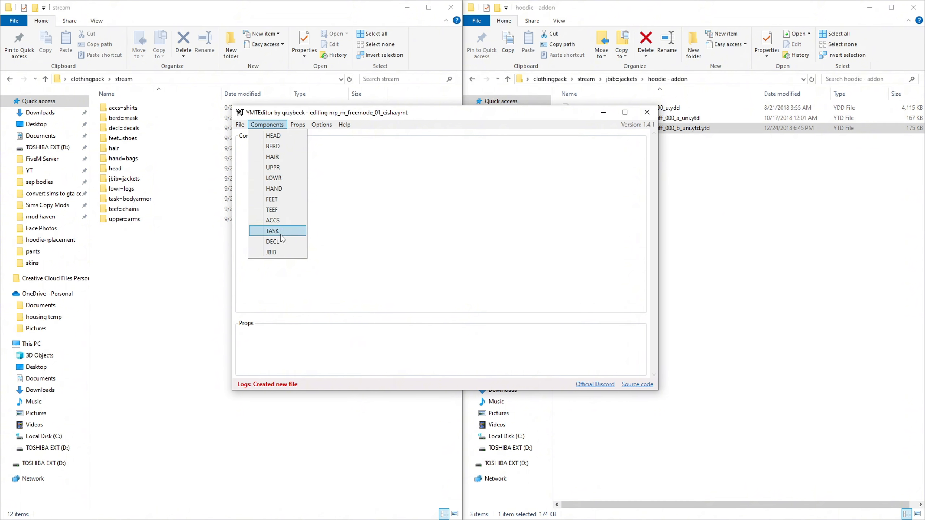
click(280, 158)
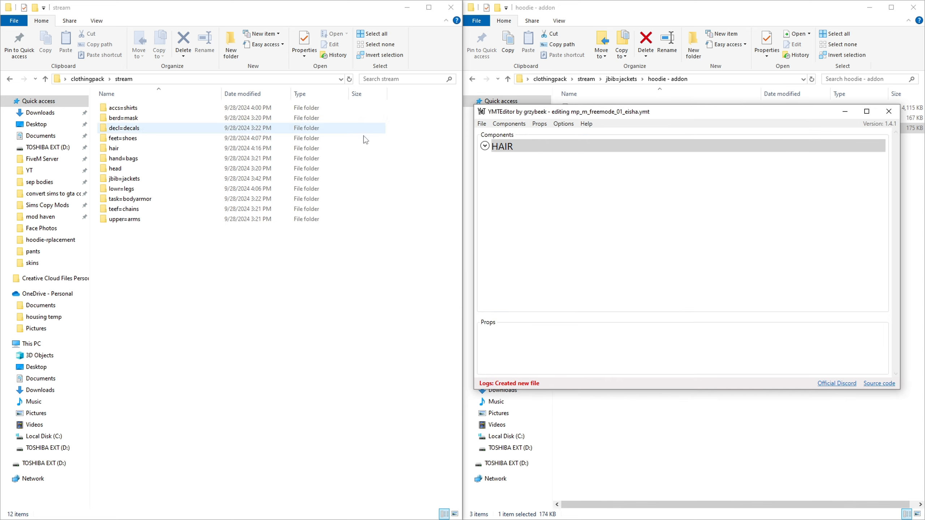
click(510, 124)
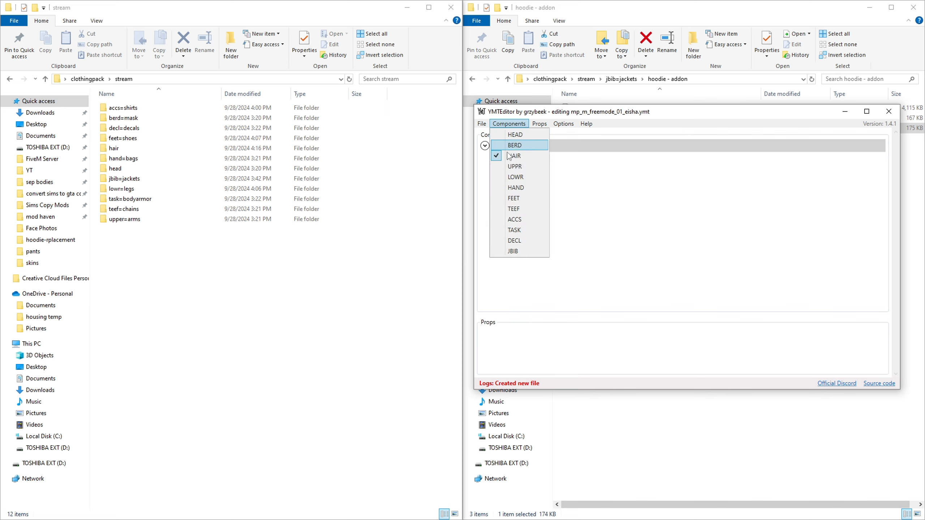
click(514, 219)
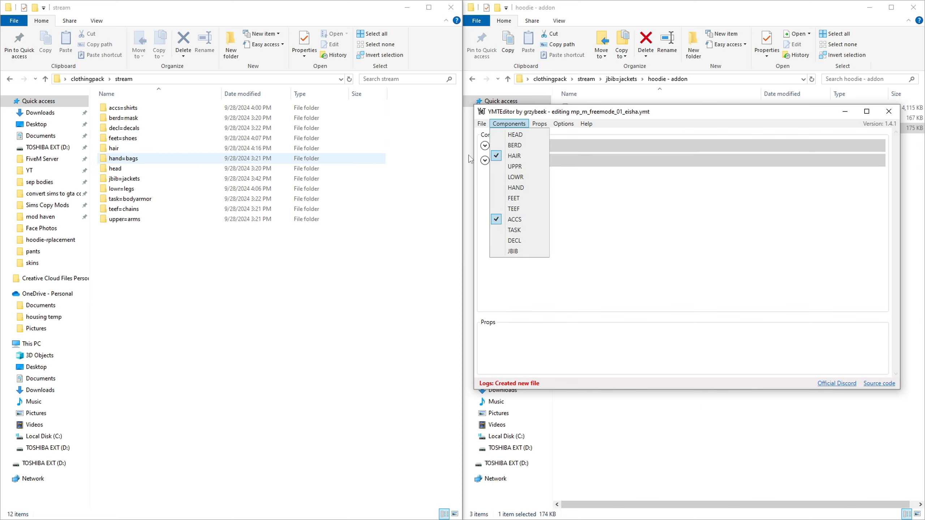
click(514, 198)
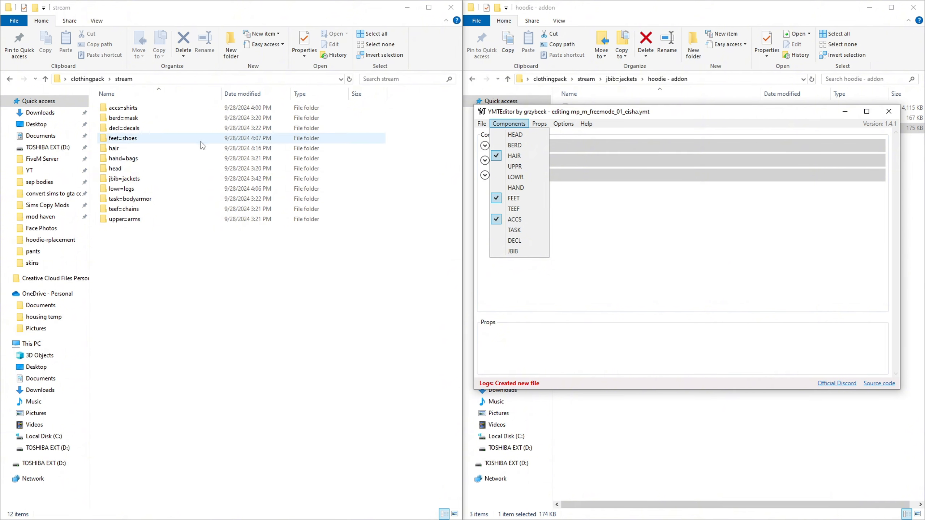
click(519, 178)
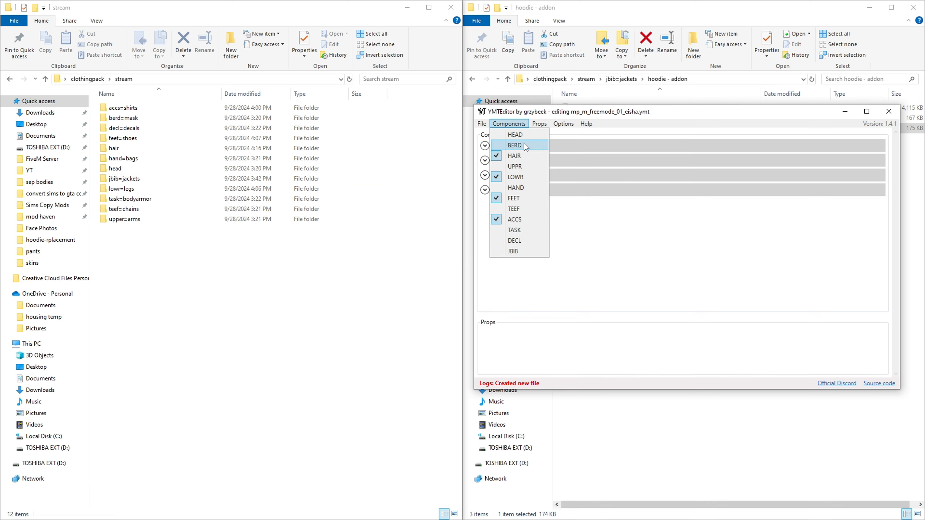
click(512, 250)
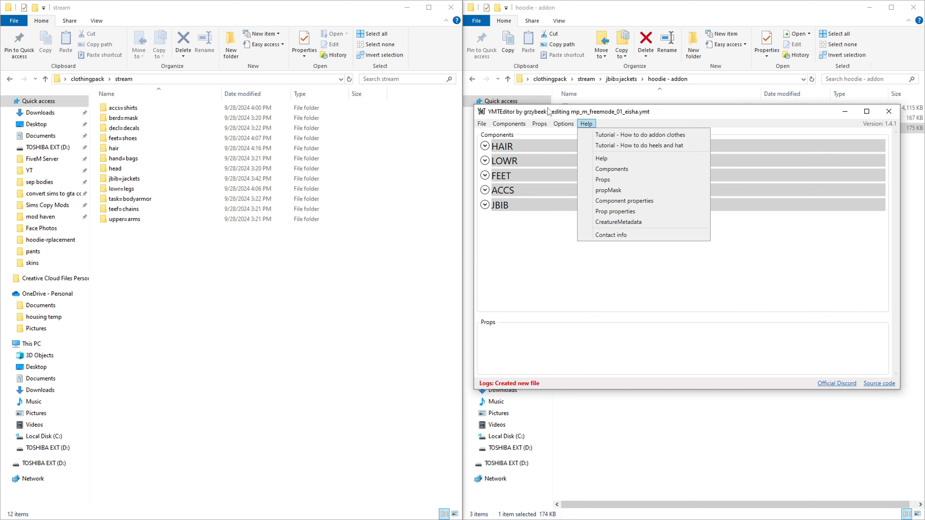
mouse_move(509, 123)
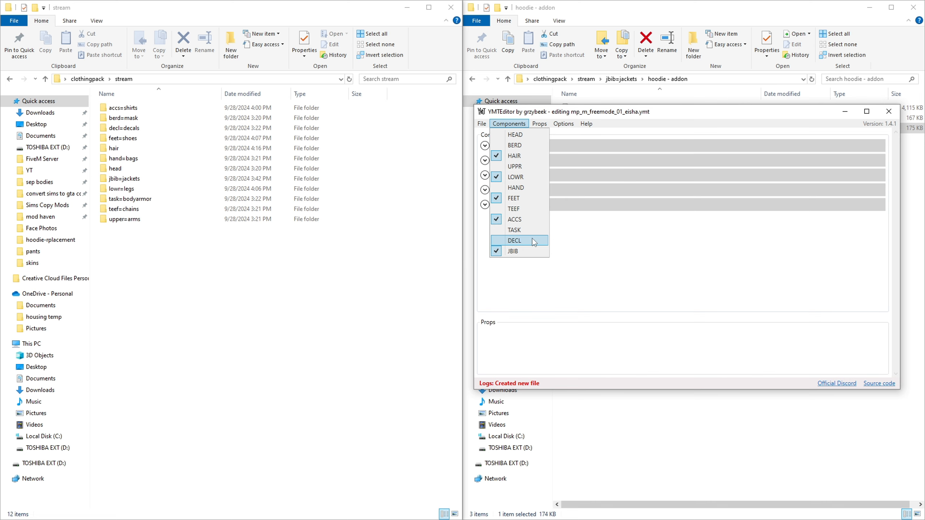
click(657, 113)
drag(667, 103, 380, 112)
click(261, 122)
click(284, 122)
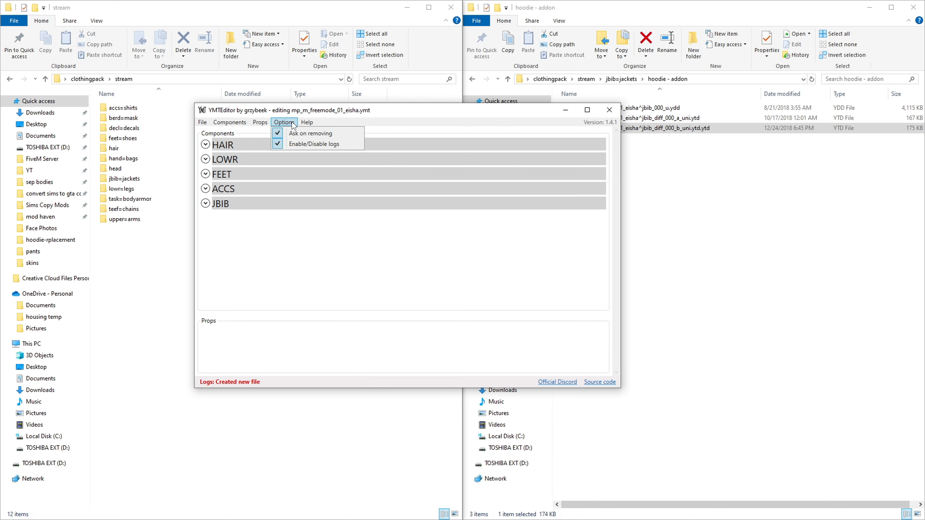
click(284, 122)
click(260, 122)
mouse_move(226, 124)
click(479, 241)
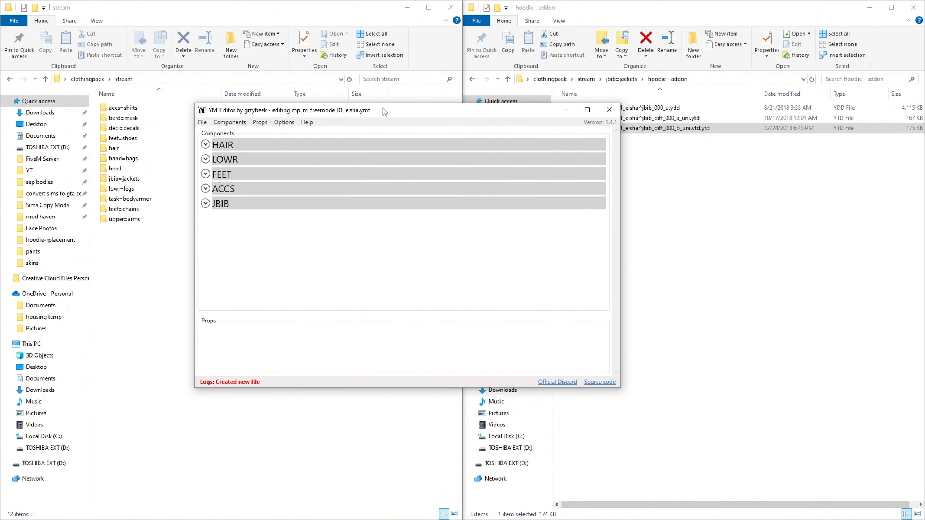
Check the files in the stream's hair addon folder and add one new drawable to the HAIR component
drag(383, 109, 674, 75)
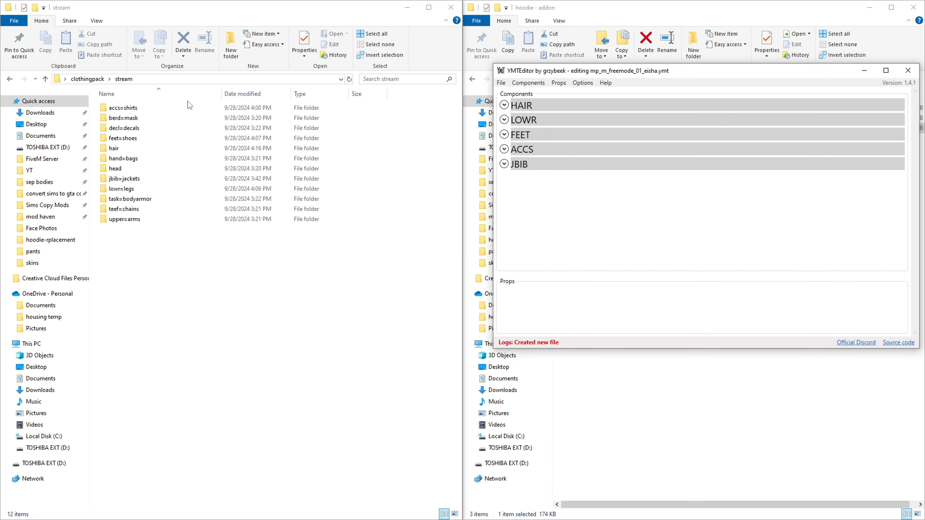
double_click(133, 149)
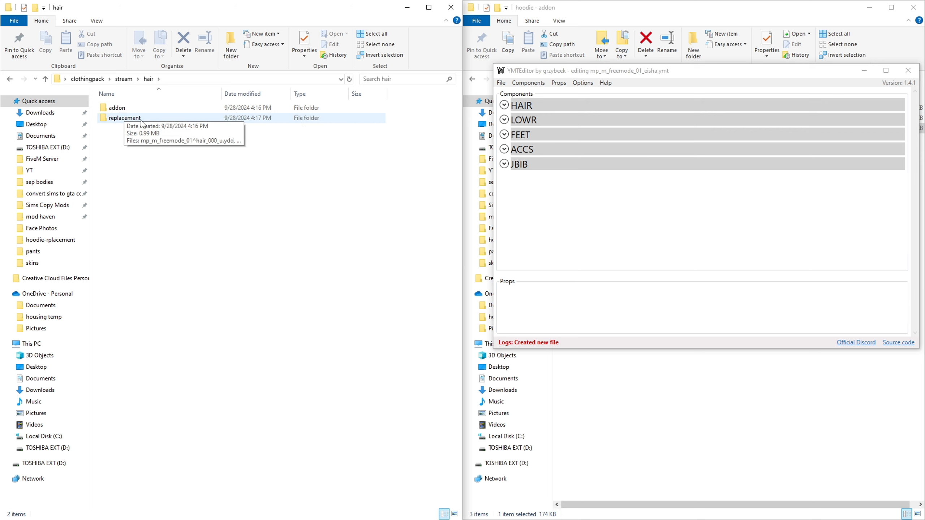
double_click(122, 110)
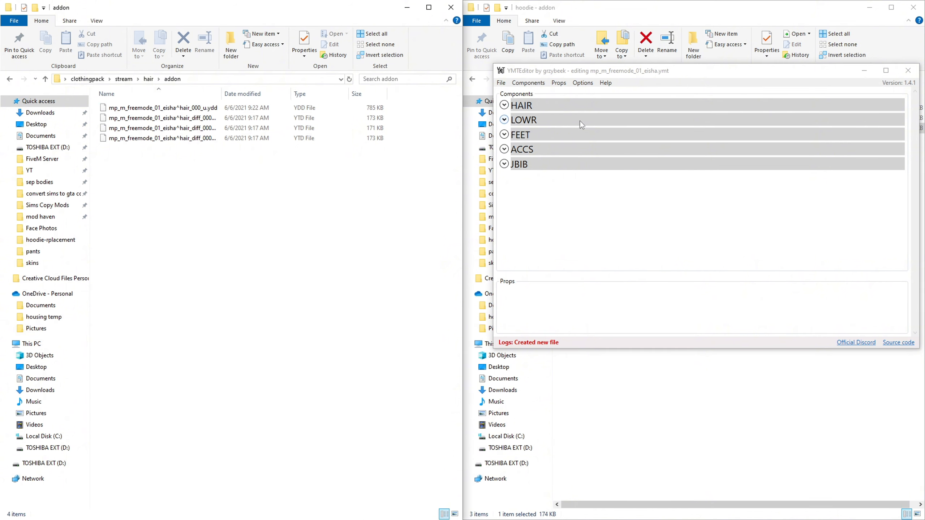
click(506, 107)
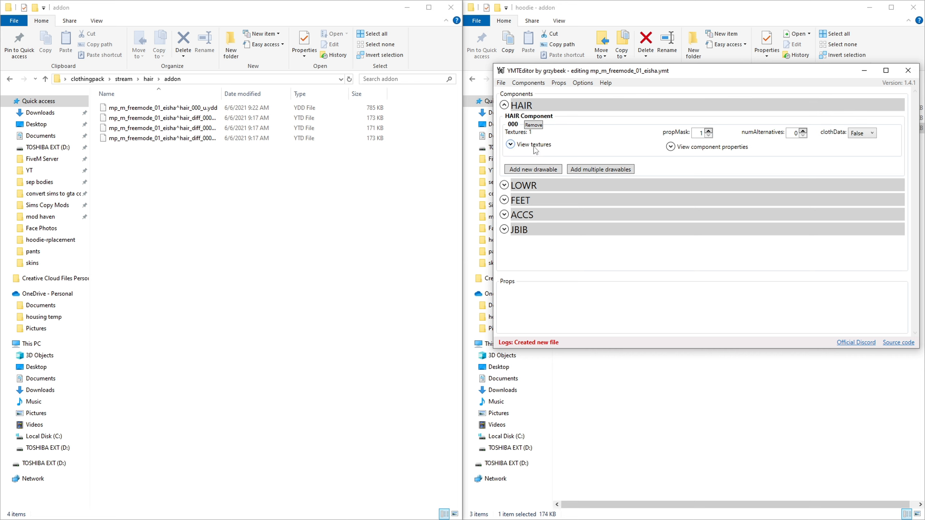
click(534, 170)
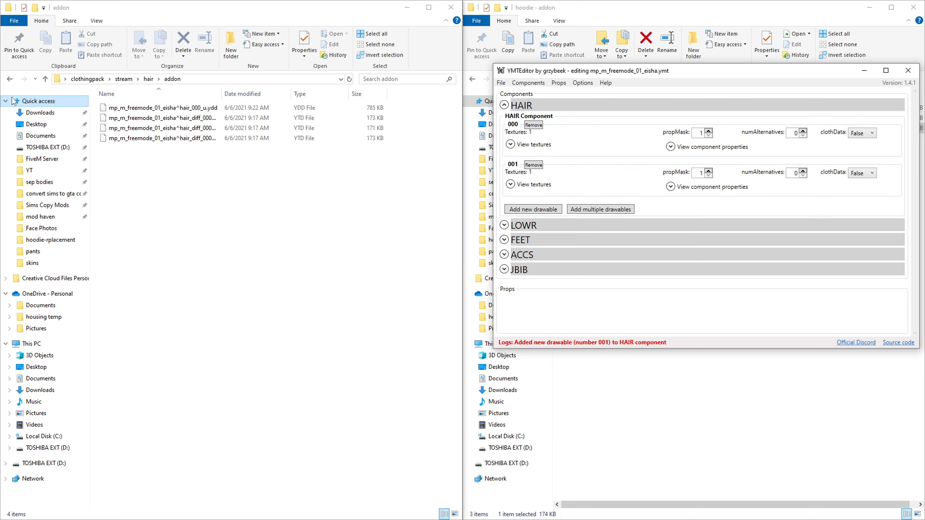
click(12, 78)
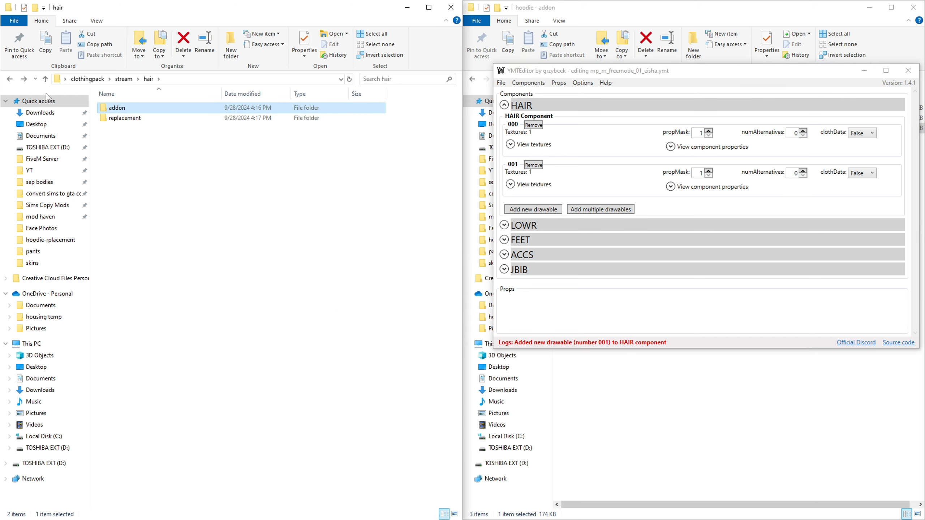
Open the hair addon folder and remove drawable 001 from the HAIR component, confirming the removal
click(24, 78)
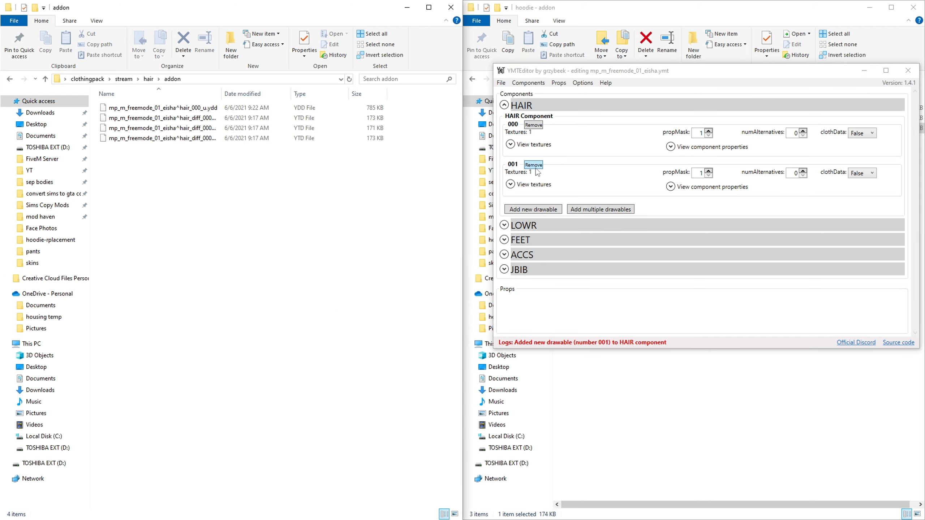
click(533, 165)
click(469, 304)
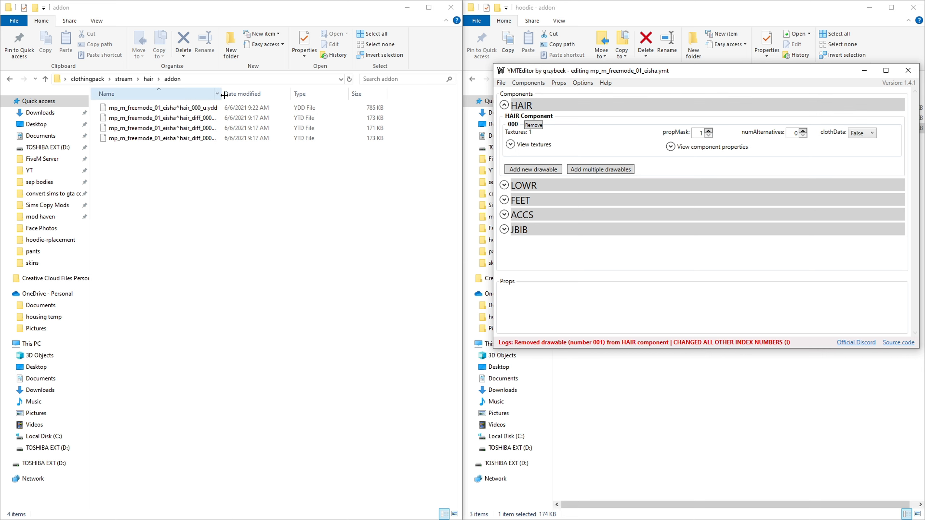
Add textures b and c to drawable 000 in HAIR to match the addon folder's files and collapse the component
drag(224, 95, 233, 95)
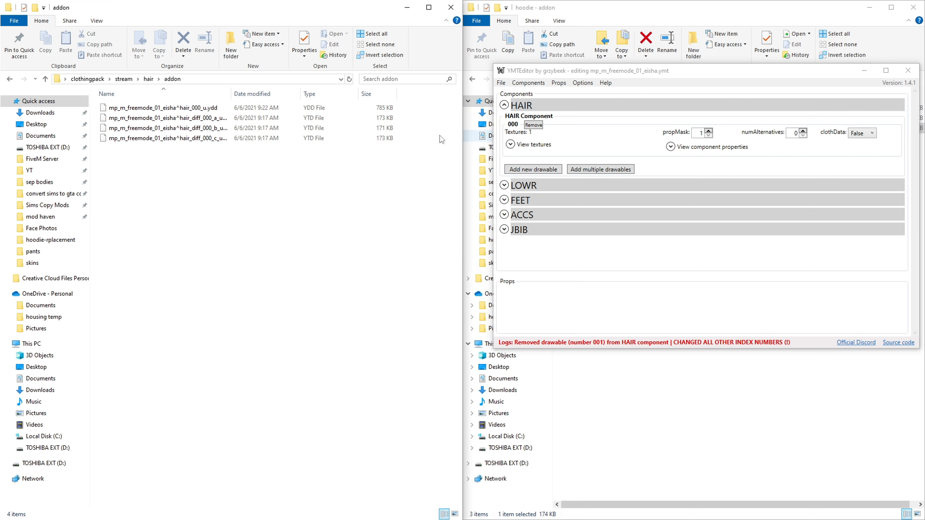
click(511, 145)
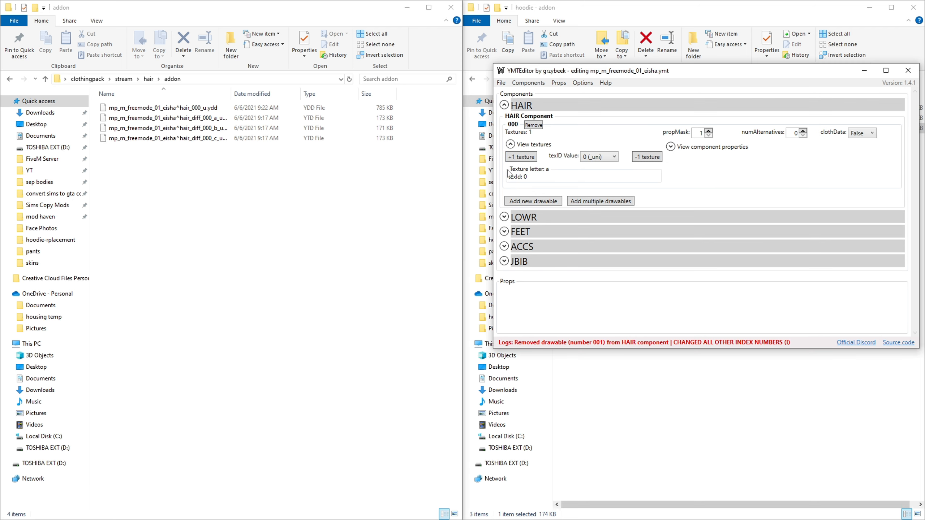
double_click(520, 158)
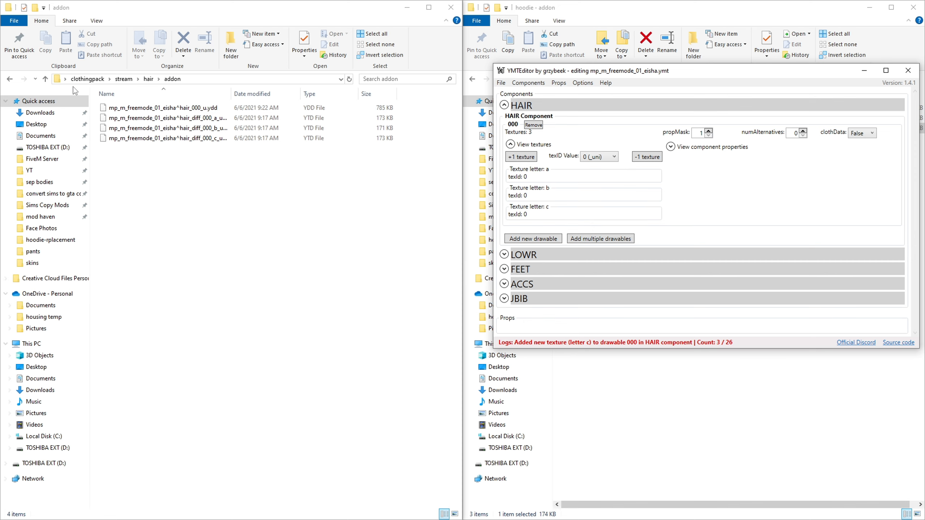
click(504, 105)
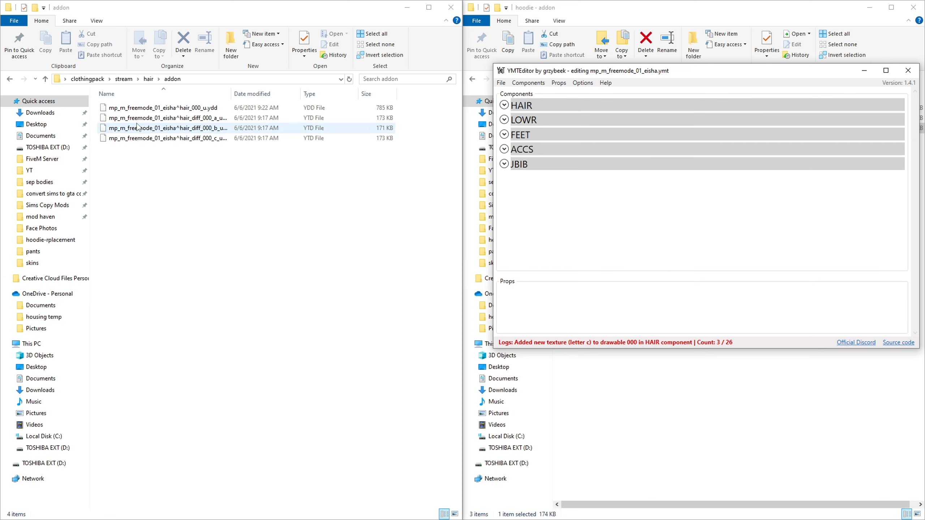
Open the boxerskintexture000 folder in the stream's legs folder with its full file names shown, and expand the LOWR component
click(9, 80)
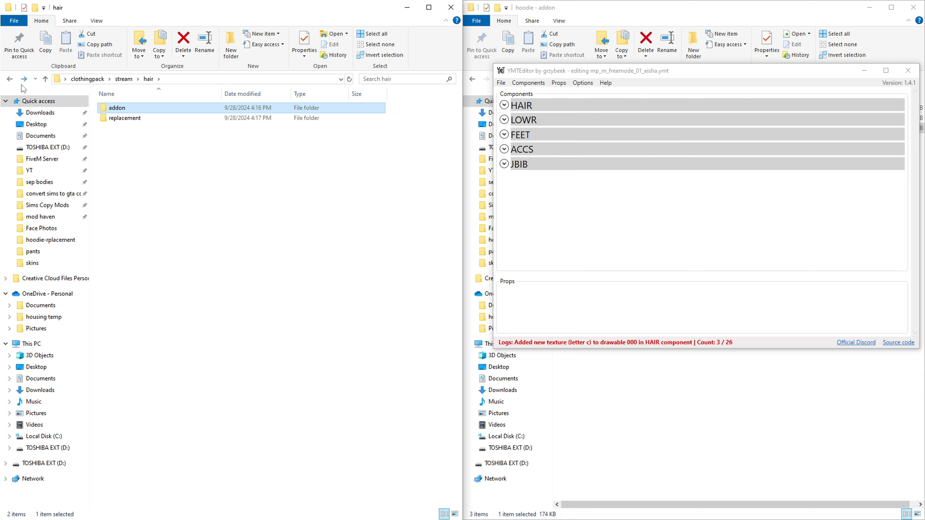
click(9, 79)
double_click(121, 188)
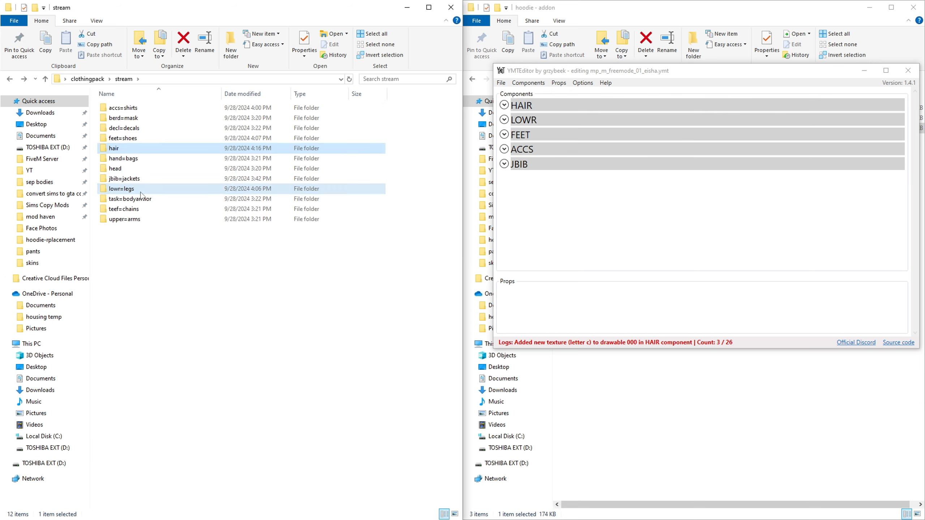
click(505, 123)
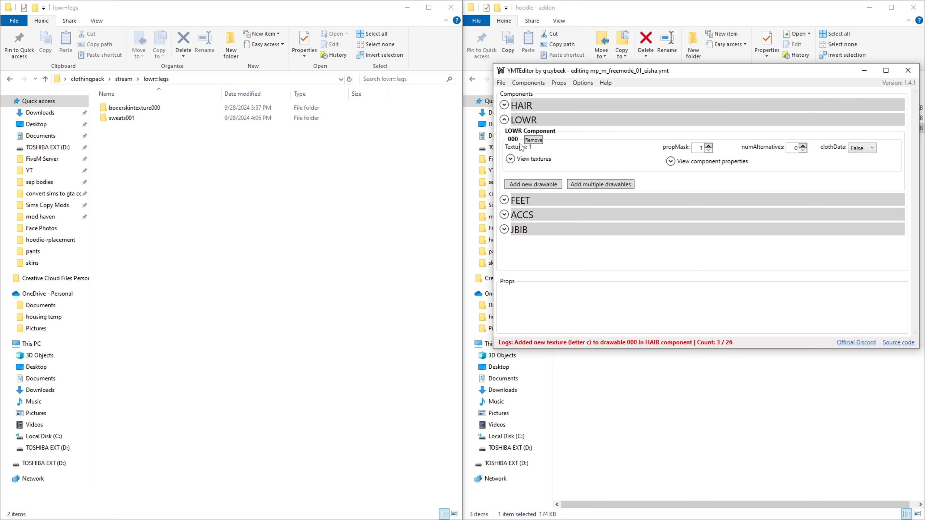
double_click(190, 108)
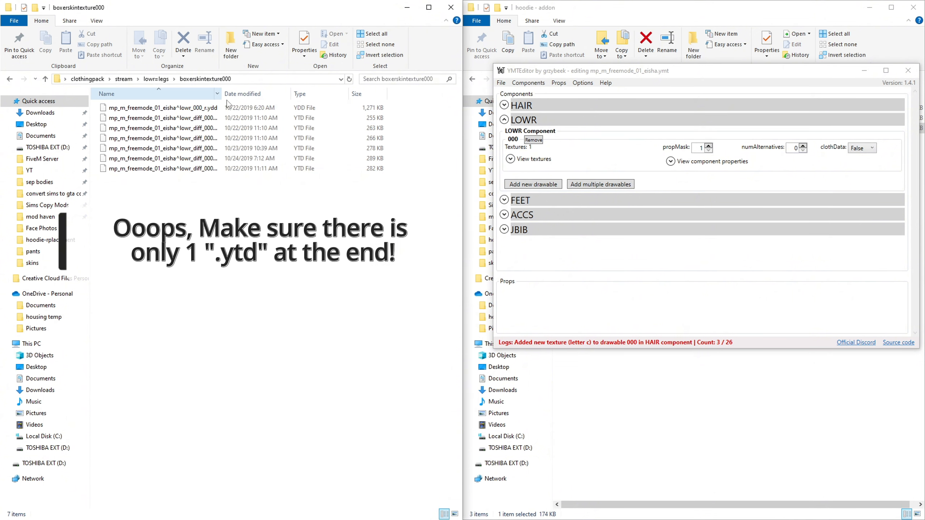
drag(222, 93, 271, 93)
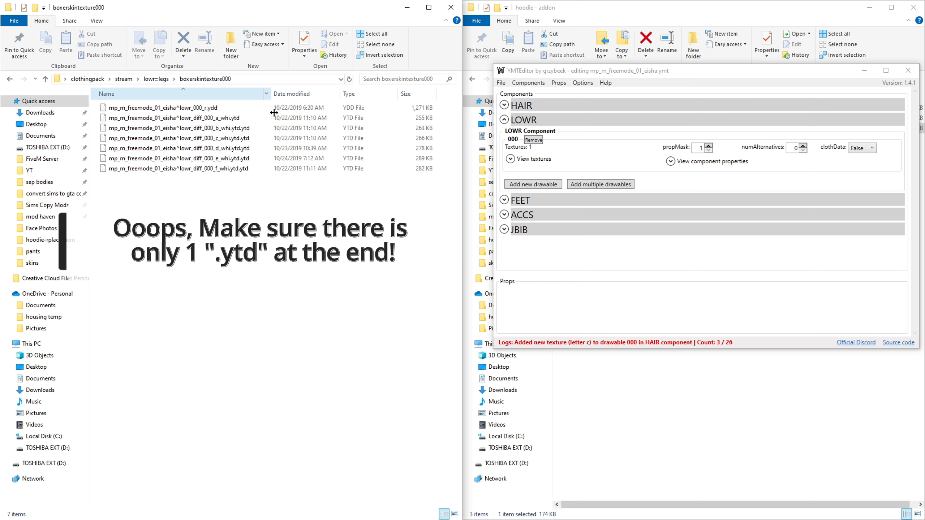
Add textures b to f to drawable 000 in the LOWR component
click(510, 159)
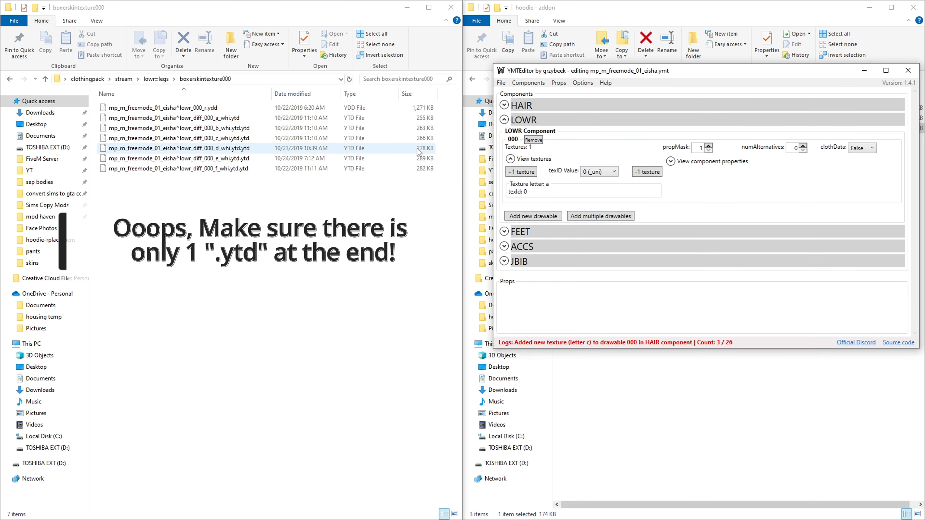
click(530, 175)
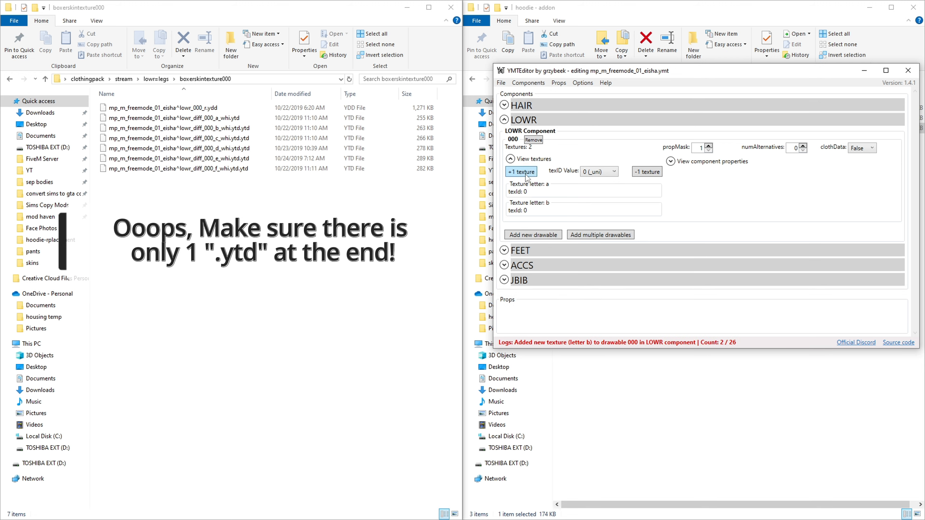
click(529, 175)
click(530, 175)
click(529, 175)
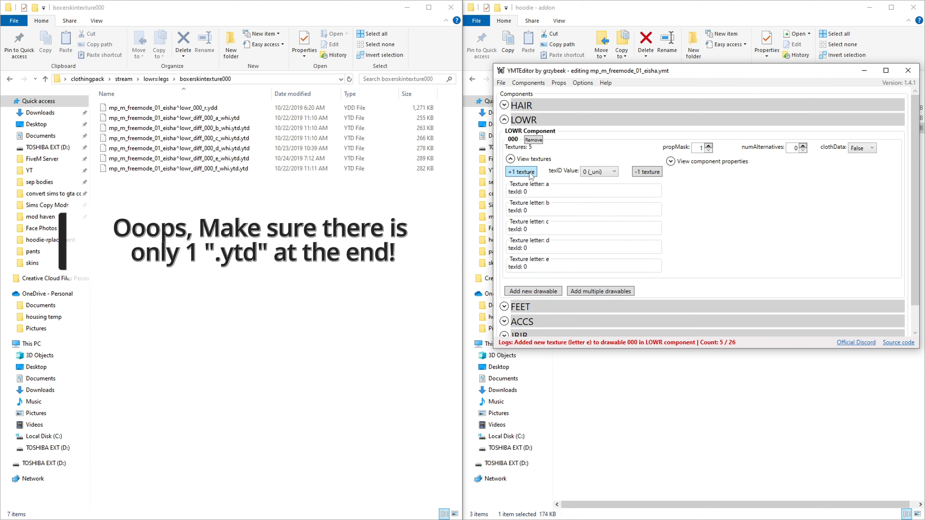
click(530, 174)
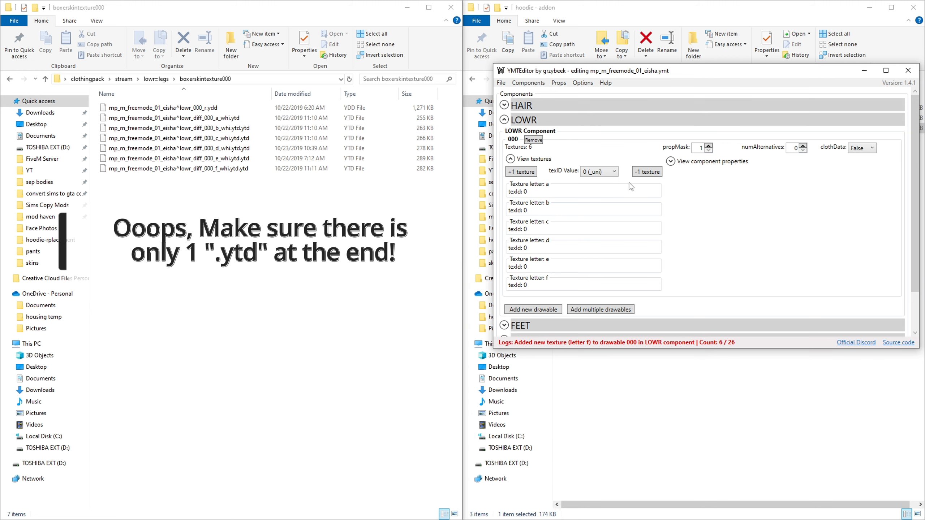
Set the texID value of LOWR drawable 000 to 1 (_whi) to match the texture file names
drag(688, 76, 664, 75)
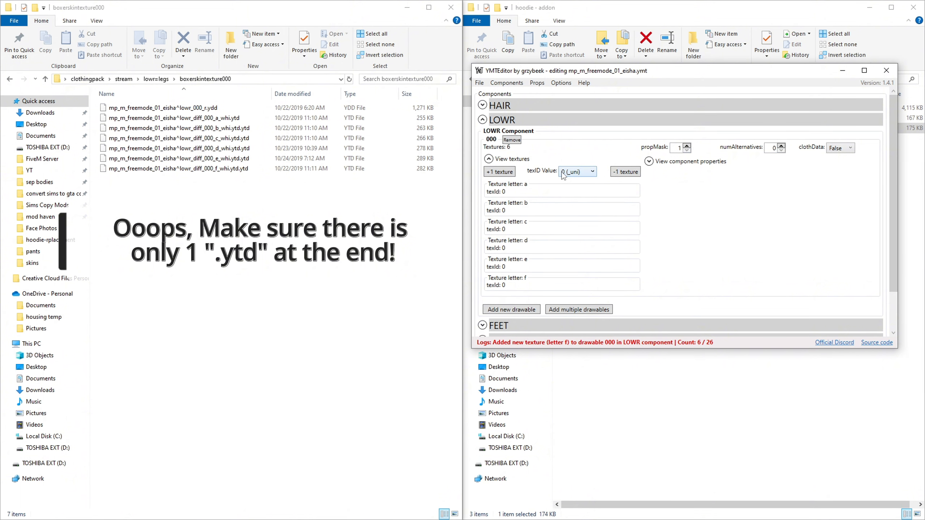
click(581, 172)
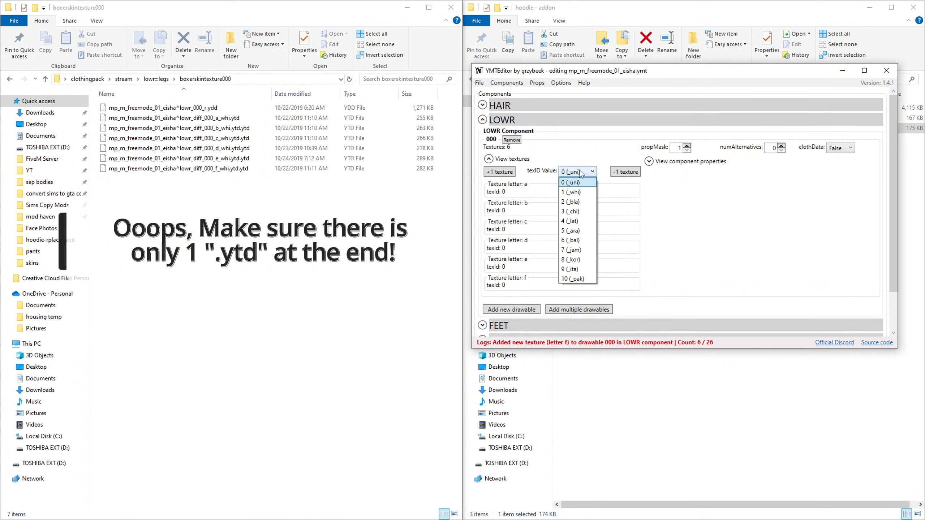
click(580, 190)
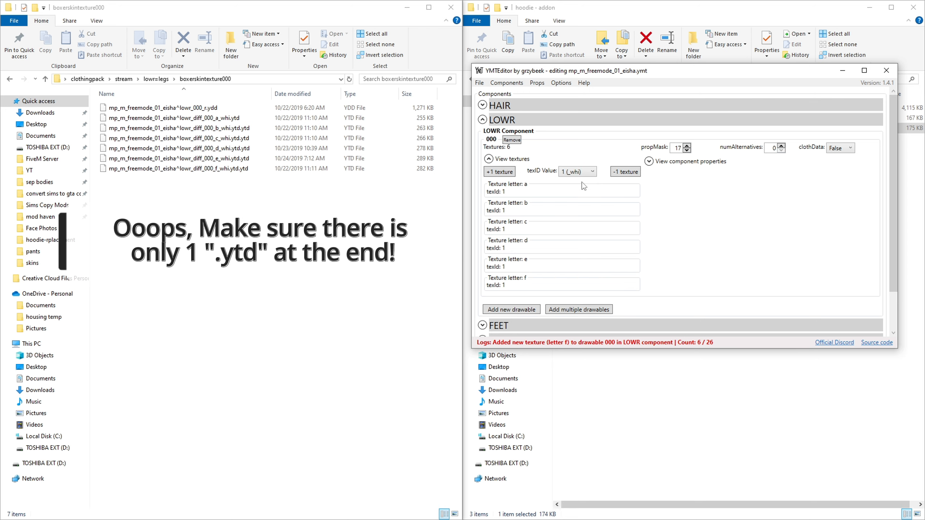
Go through the texID choices of LOWR drawable 000 again and keep 1 (_whi) selected
click(587, 178)
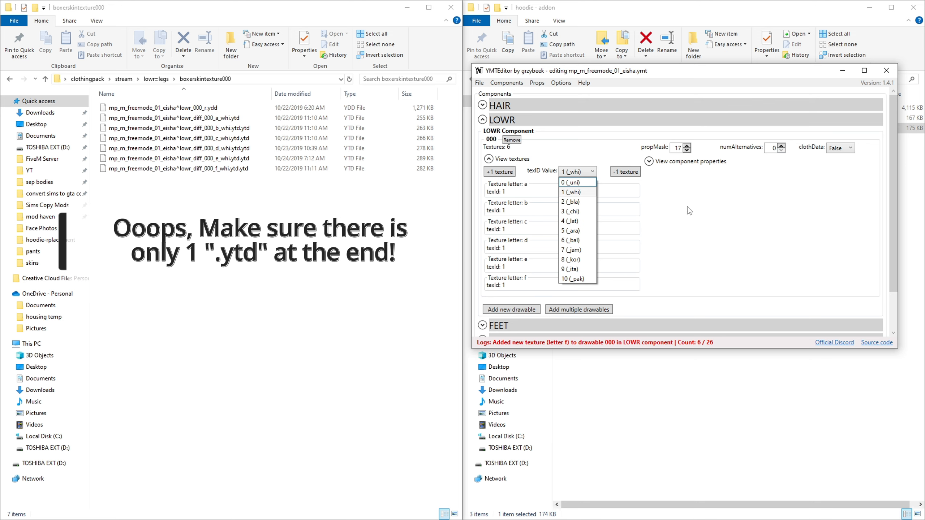
click(579, 192)
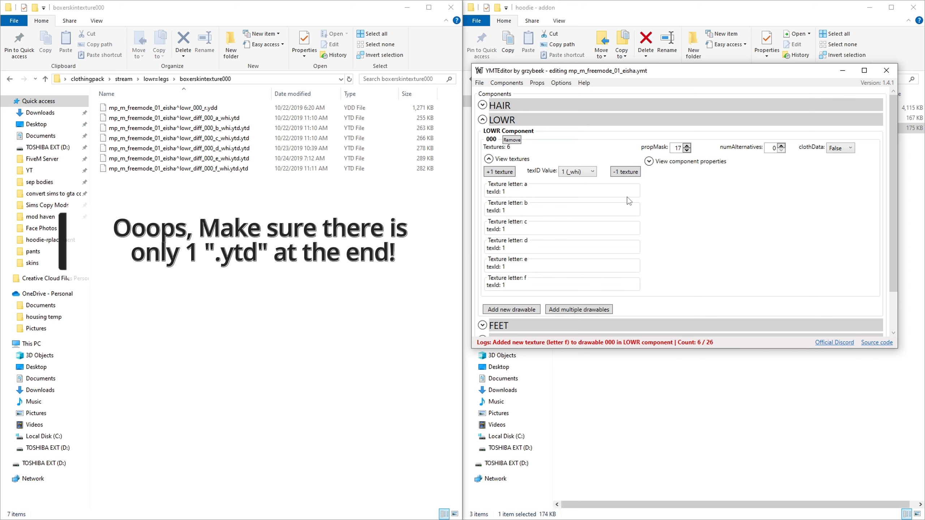
click(578, 179)
click(579, 186)
click(593, 175)
click(576, 185)
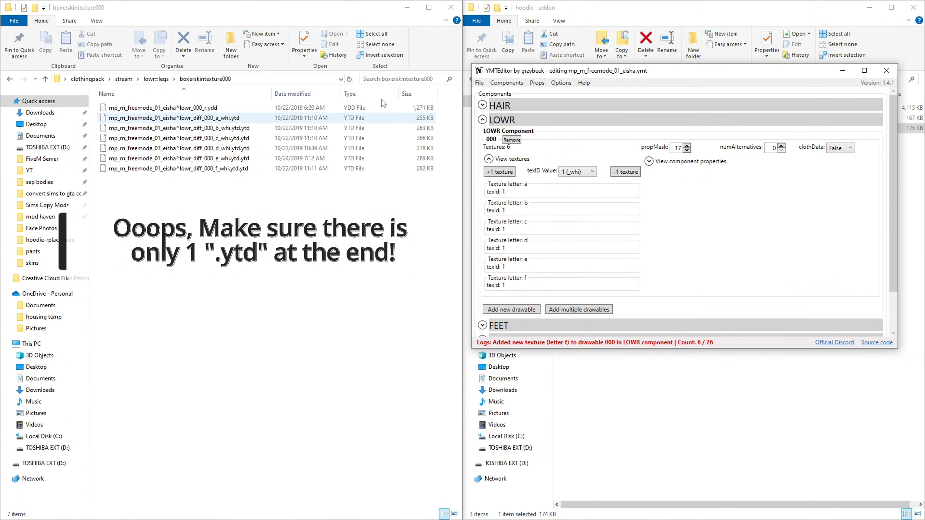
Open the sweats001 folder in the legs folder and add one new drawable to the LOWR component
click(10, 78)
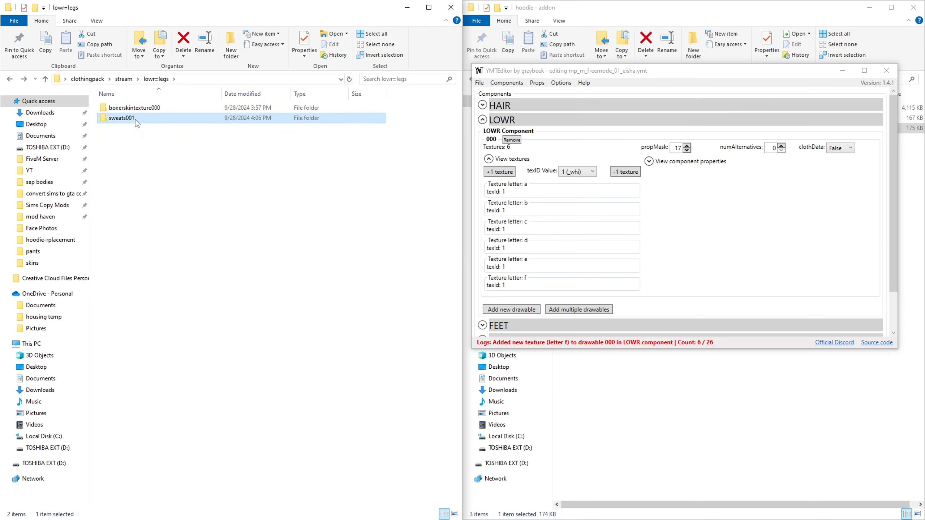
double_click(135, 118)
scroll(547, 250, down, 1)
scroll(546, 251, down, 1)
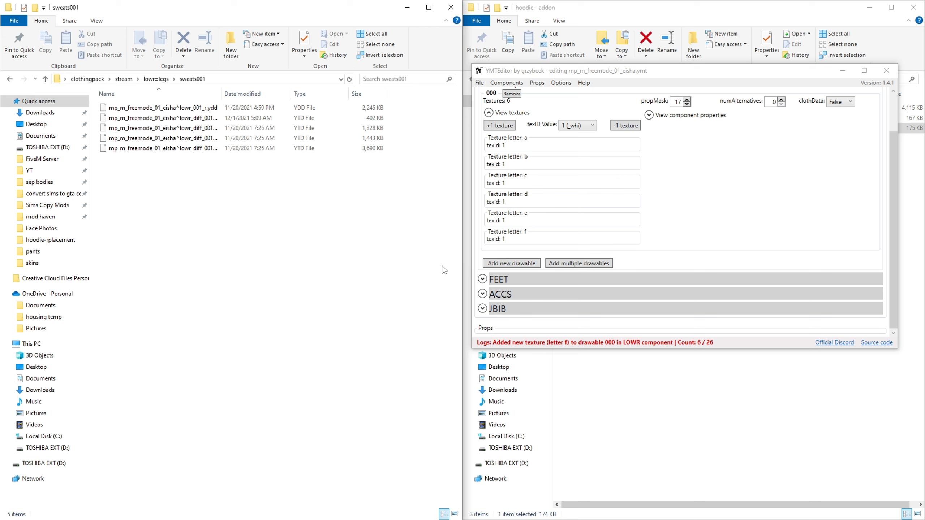
click(510, 263)
scroll(584, 145, up, 2)
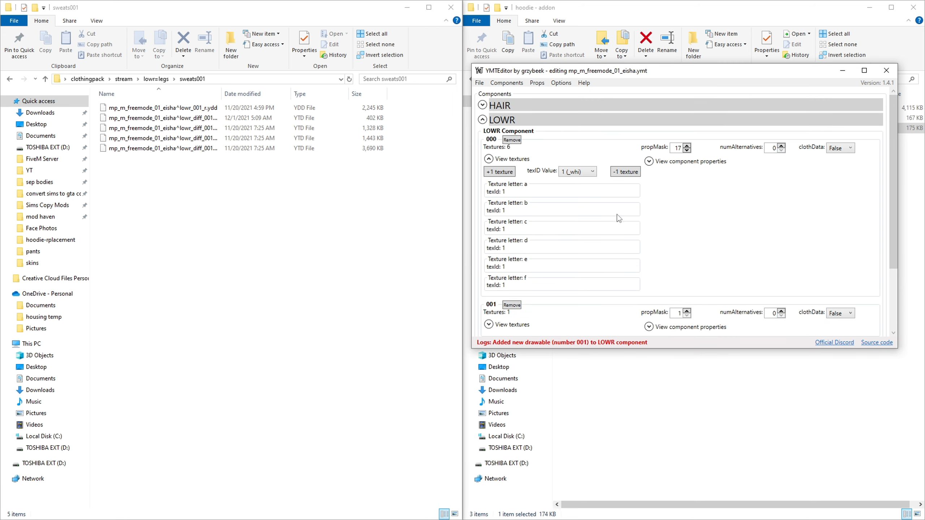
scroll(617, 215, down, 4)
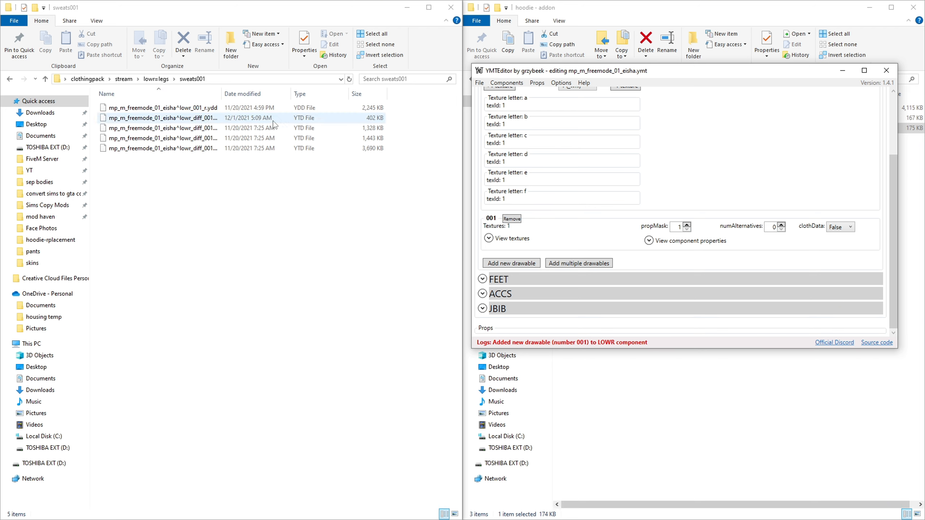
Add textures b to d to LOWR drawable 001 and set its texID value to 1 (_whi), following the sweats001 files
click(489, 237)
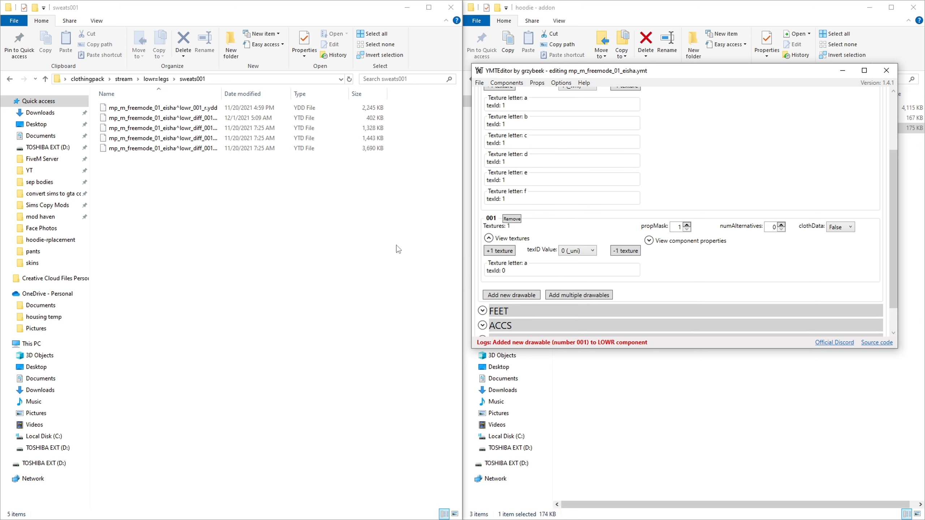
double_click(222, 98)
scroll(520, 226, down, 1)
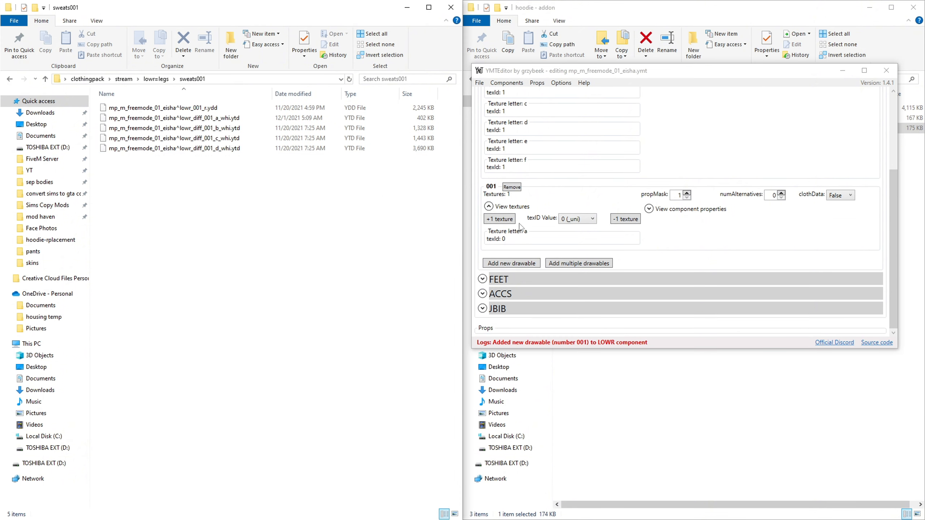
click(498, 220)
click(498, 219)
click(498, 220)
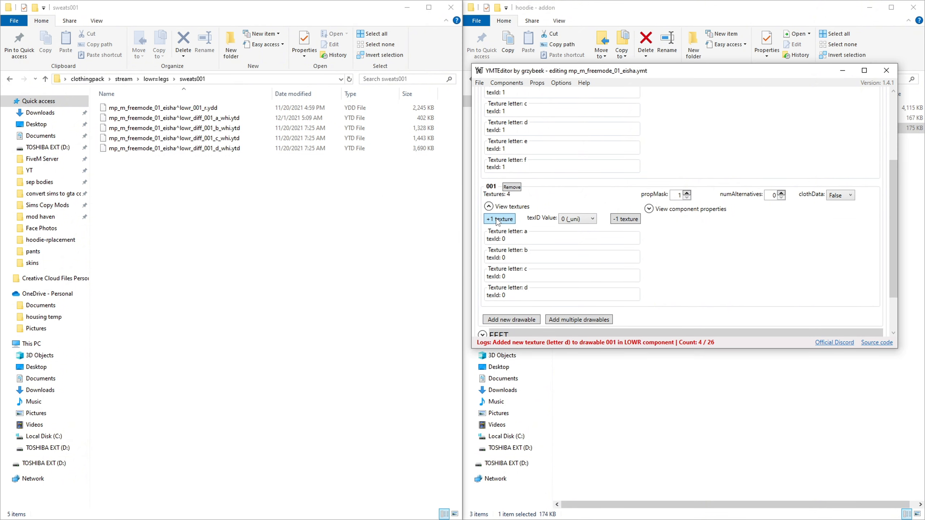
click(577, 219)
click(575, 248)
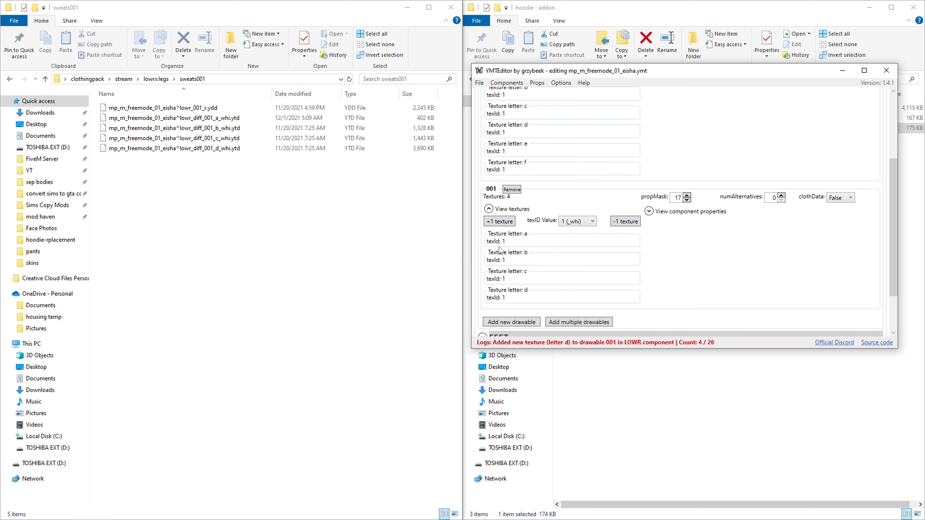
Switch the texID value of LOWR drawable 001 to 0 (_uni) and back to 1 (_whi), and review both LOWR drawables
click(583, 223)
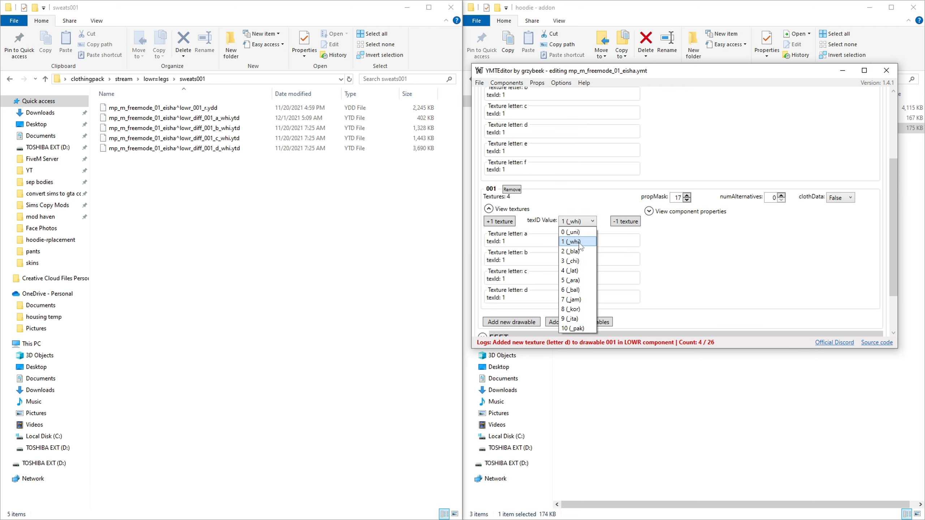
click(571, 232)
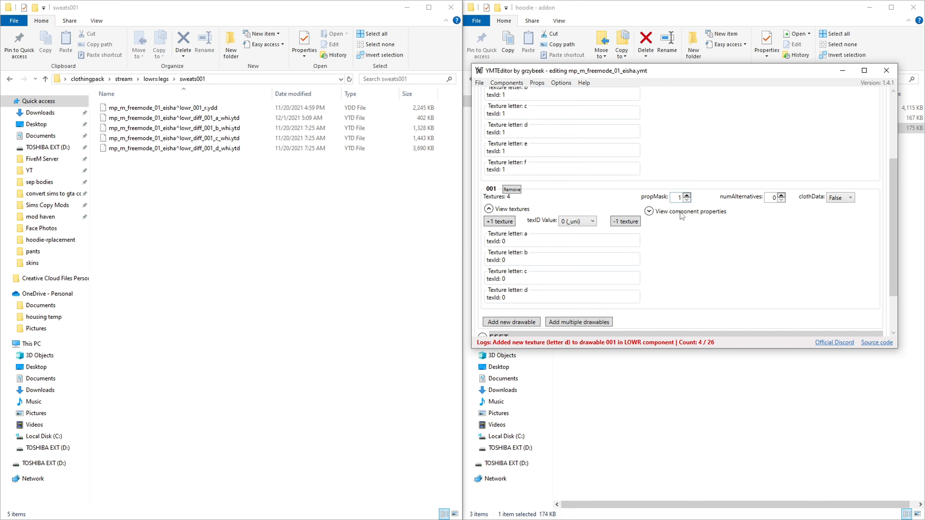
click(593, 224)
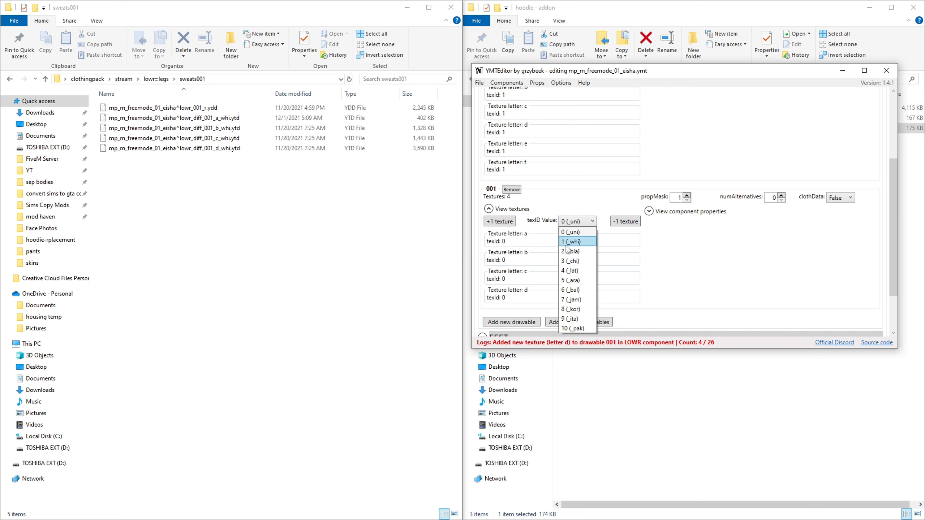
click(575, 244)
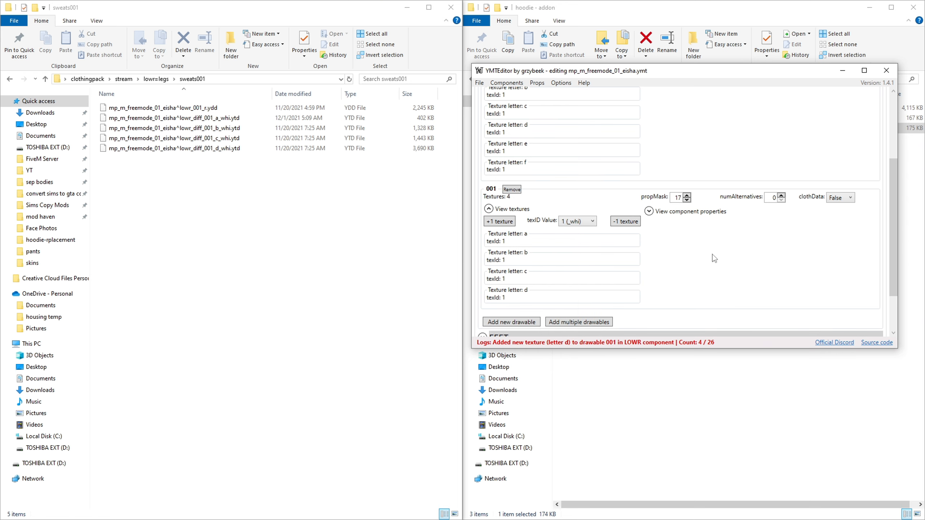
scroll(593, 253, down, 1)
scroll(593, 250, up, 2)
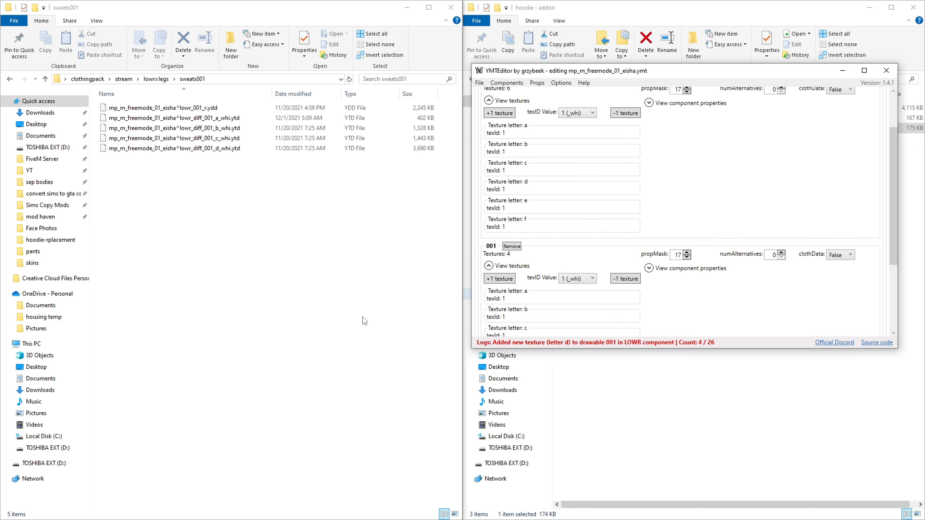
scroll(652, 201, up, 1)
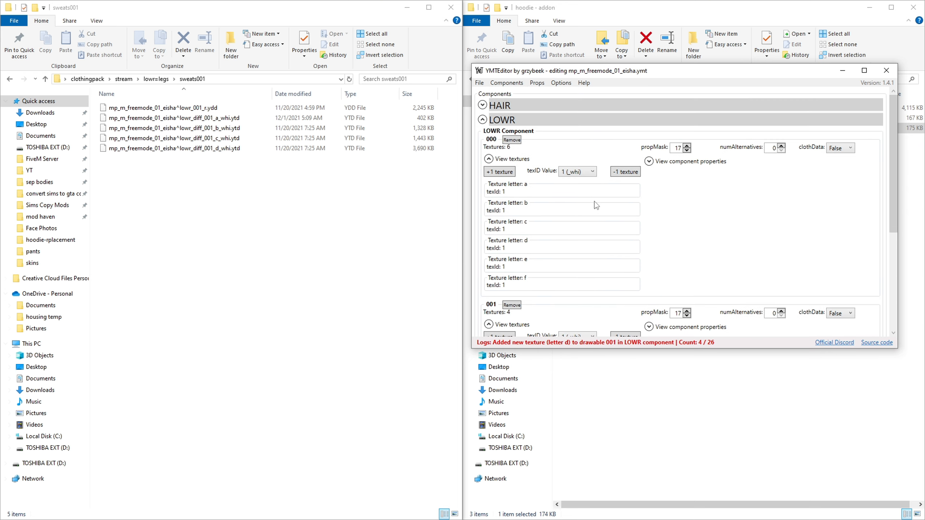
Collapse the LOWR component and open the 000 folder inside the feet=shoes folder of the stream folder
click(482, 119)
click(9, 79)
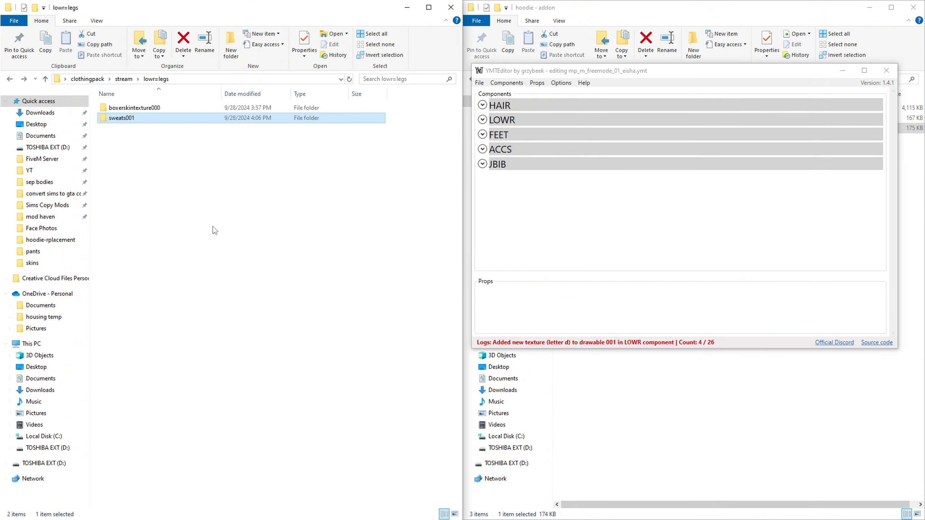
click(8, 79)
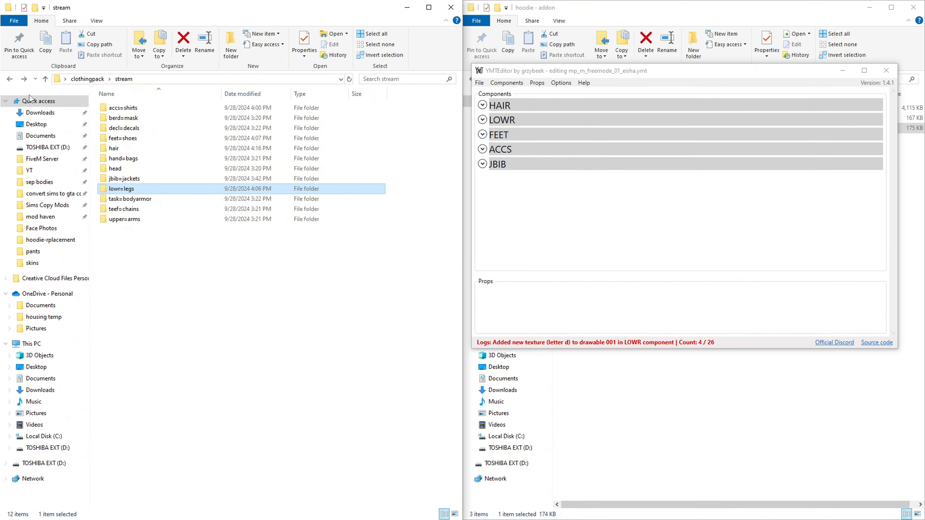
double_click(124, 138)
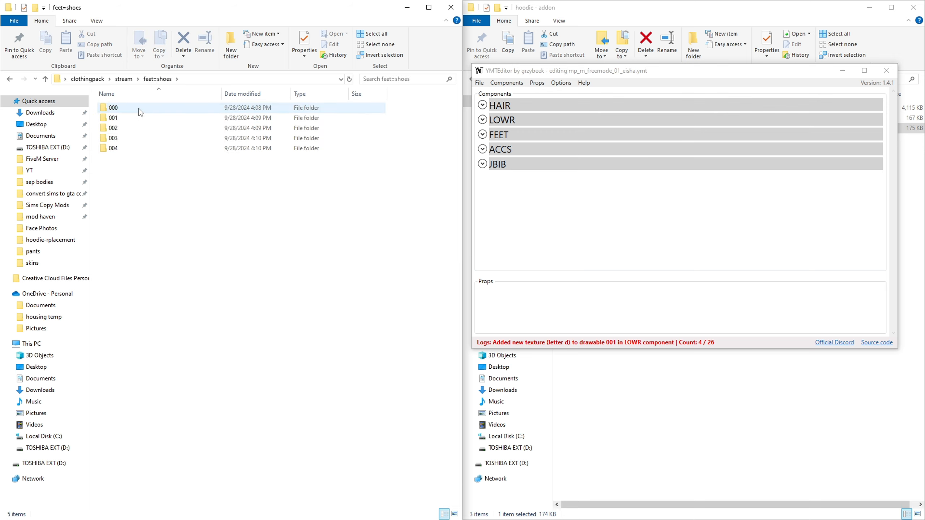
double_click(139, 108)
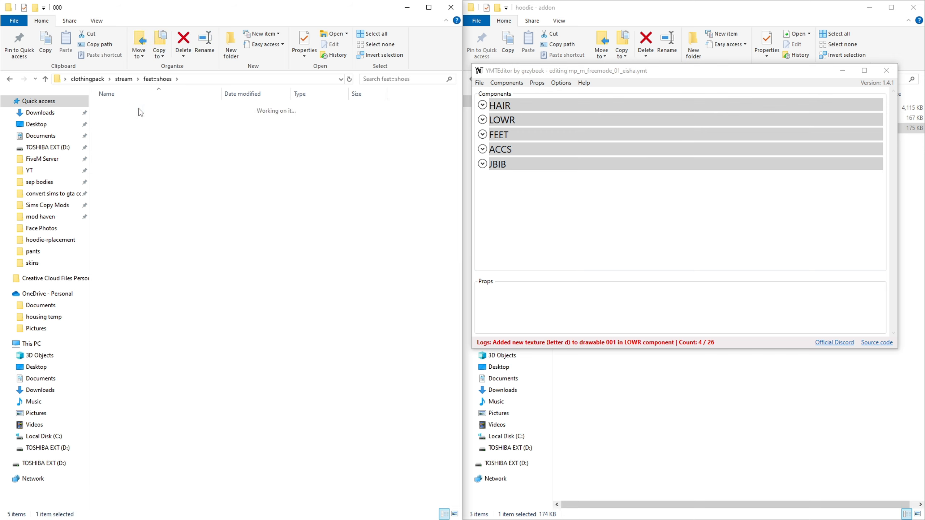
Add drawables 001 to 004 to the FEET component, following the numbered folders in feet=shoes
click(482, 134)
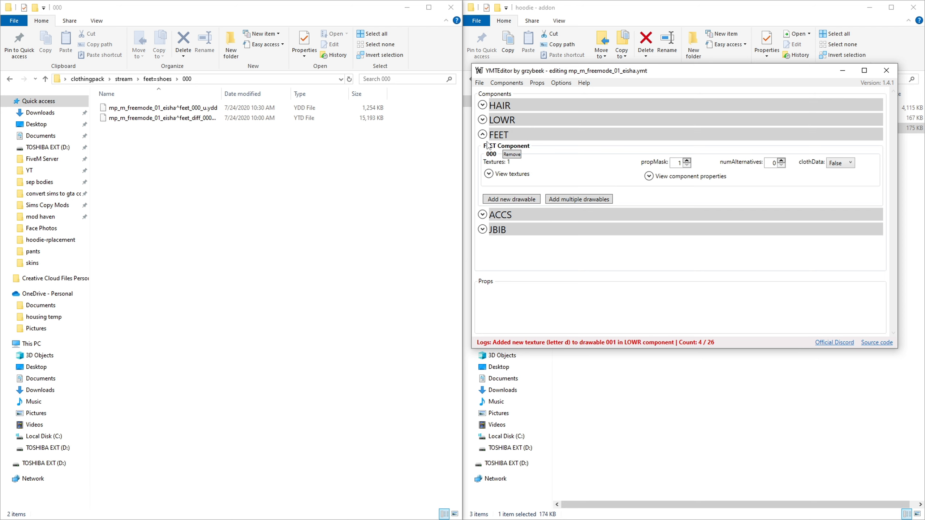
click(535, 203)
click(518, 239)
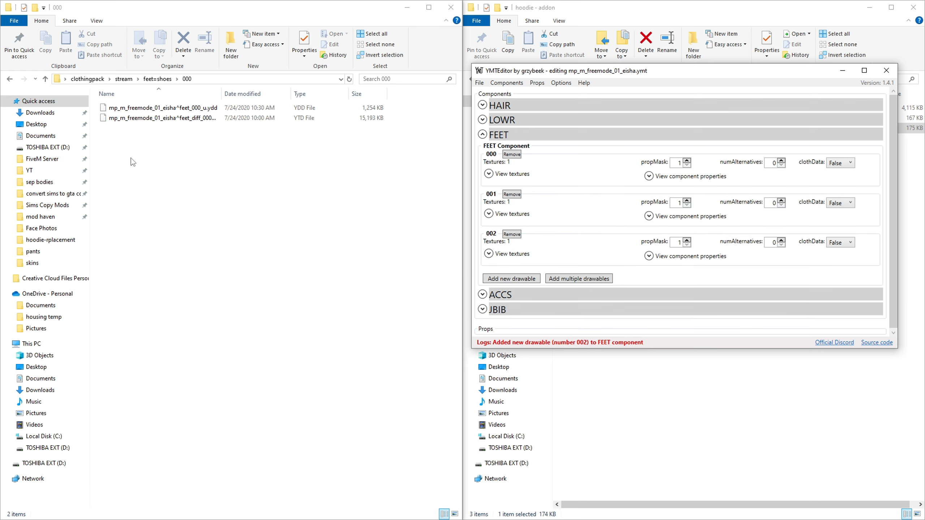
click(9, 79)
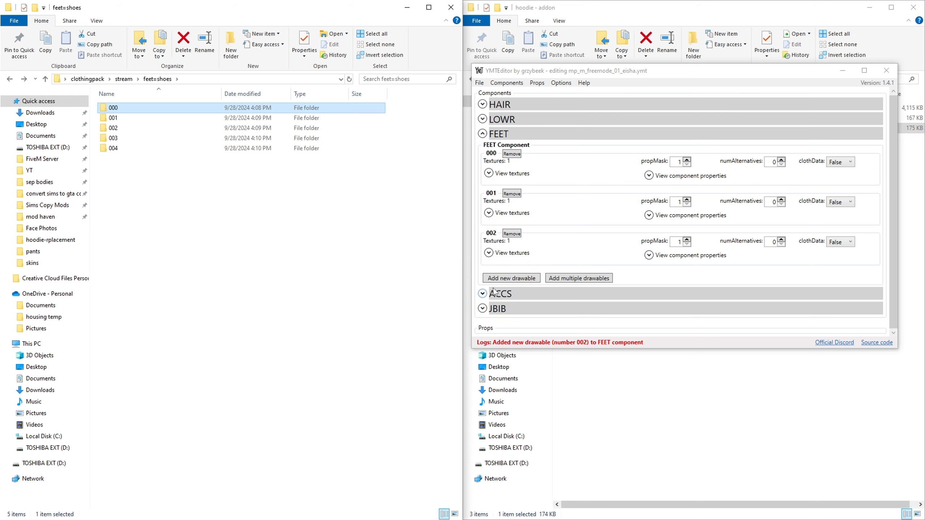
click(501, 278)
click(507, 296)
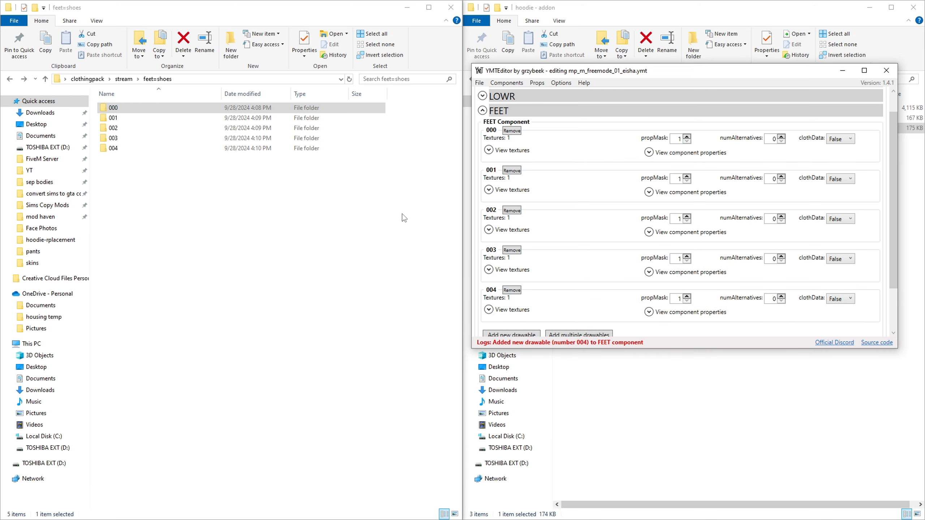
Compare the texture list of FEET drawable 000 with the files in the 000 shoes folder
double_click(207, 107)
click(491, 150)
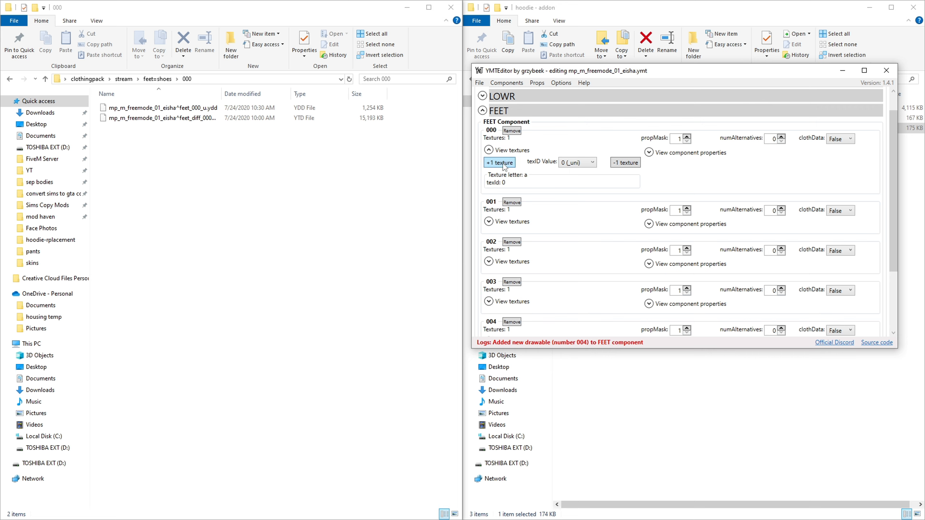
click(489, 149)
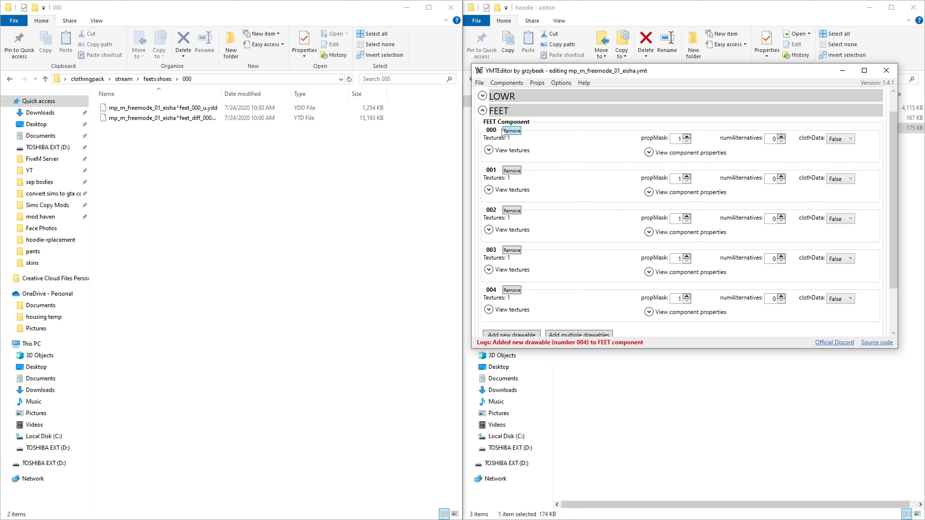
Open the 001 shoes folder and add texture b to FEET drawable 001
click(14, 79)
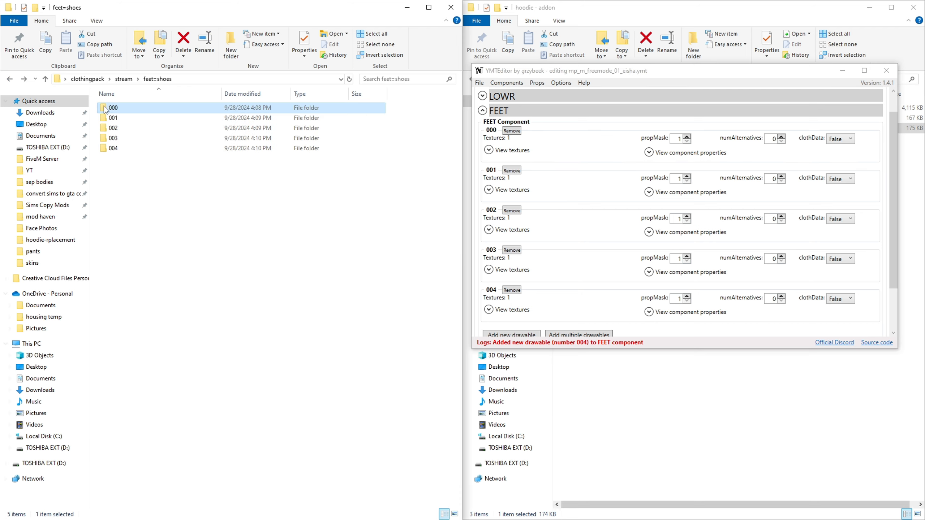
double_click(115, 118)
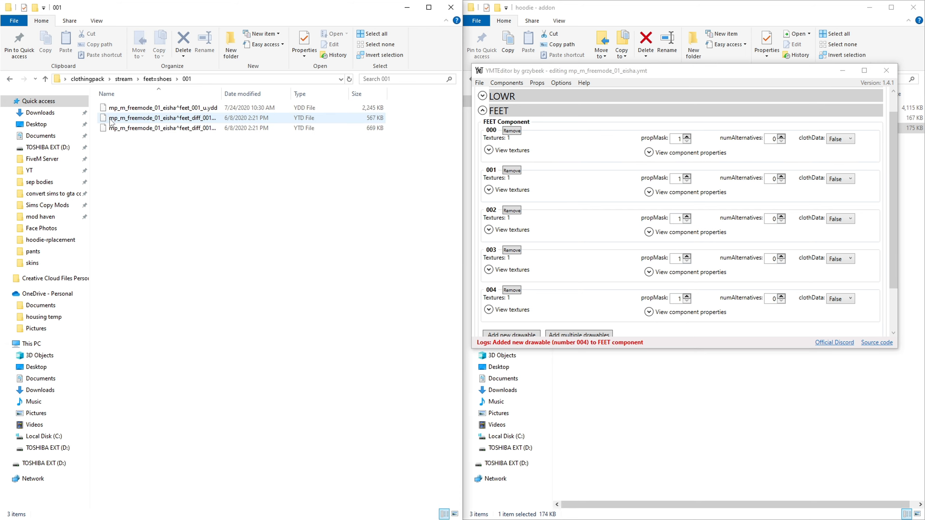
click(488, 190)
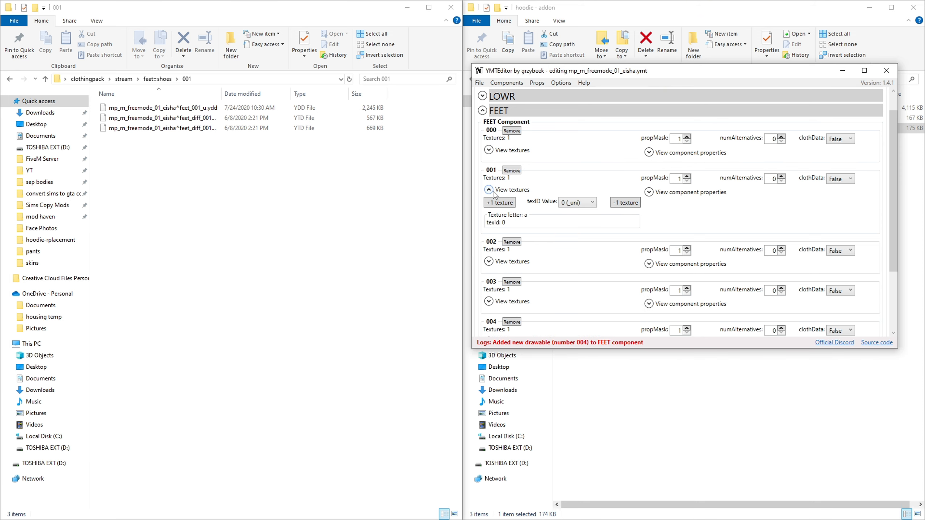
click(500, 202)
Open the 002 shoes folder and add textures b to d to FEET drawable 002, following its files
click(9, 79)
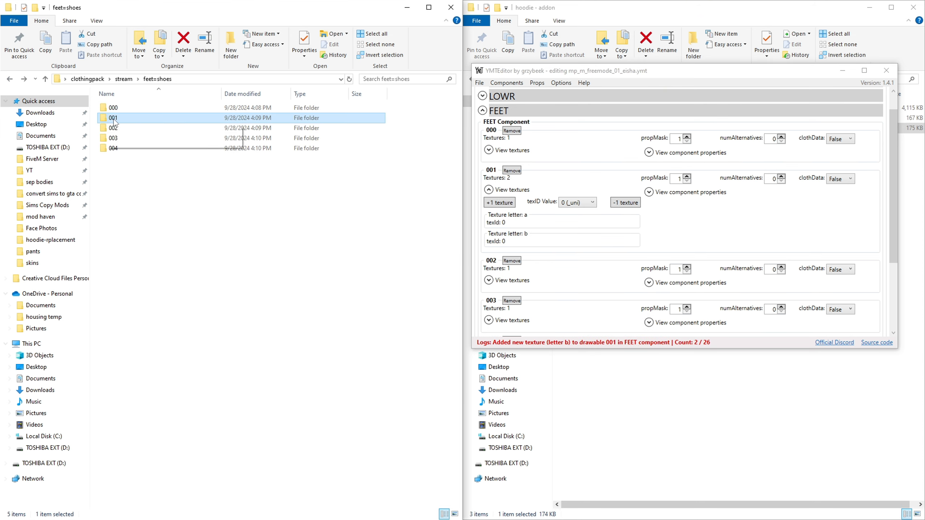
double_click(117, 128)
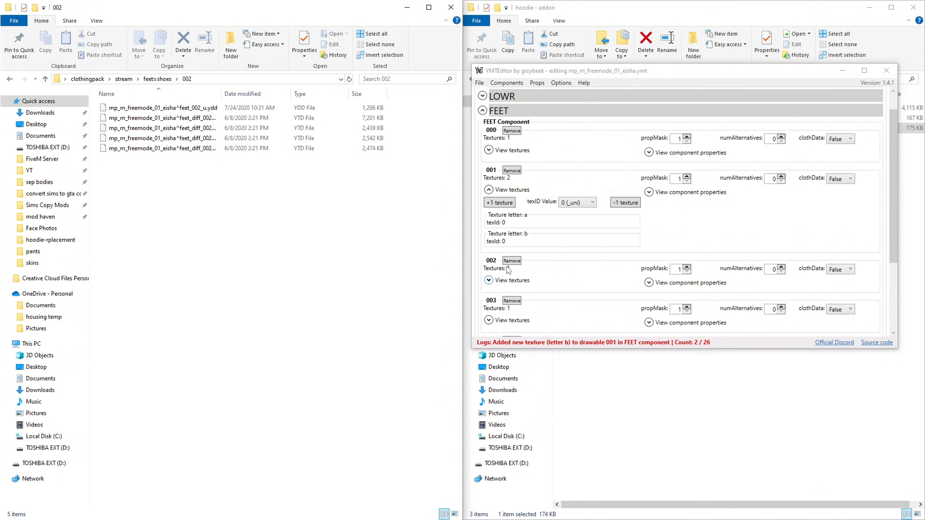
click(491, 278)
click(492, 280)
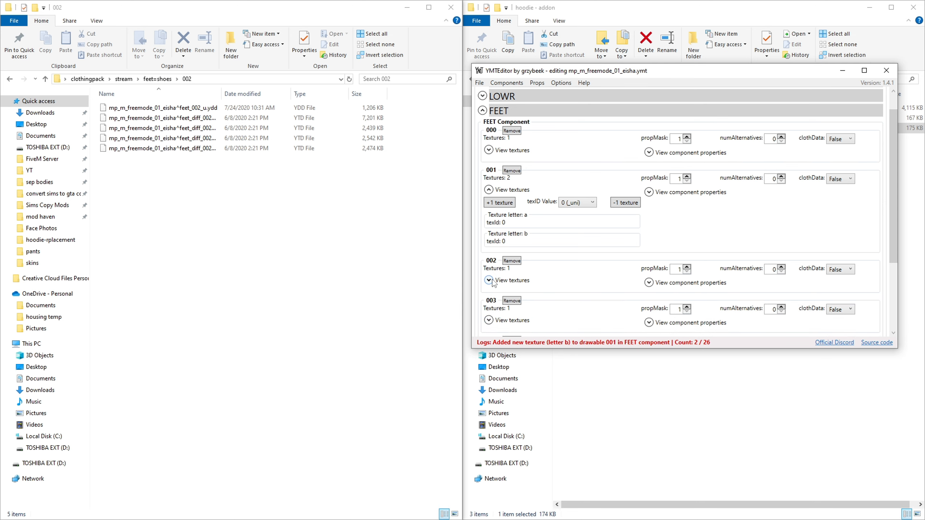
click(490, 281)
scroll(514, 268, down, 4)
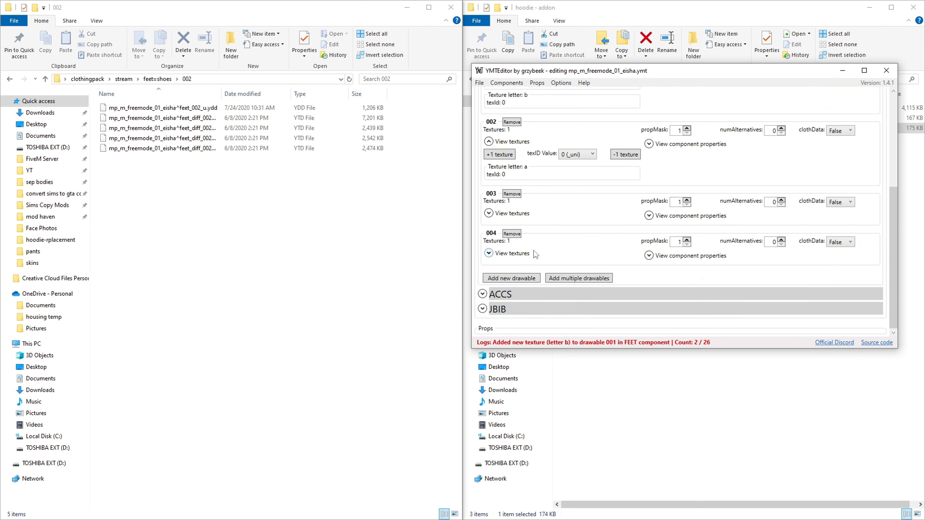
scroll(492, 252, up, 1)
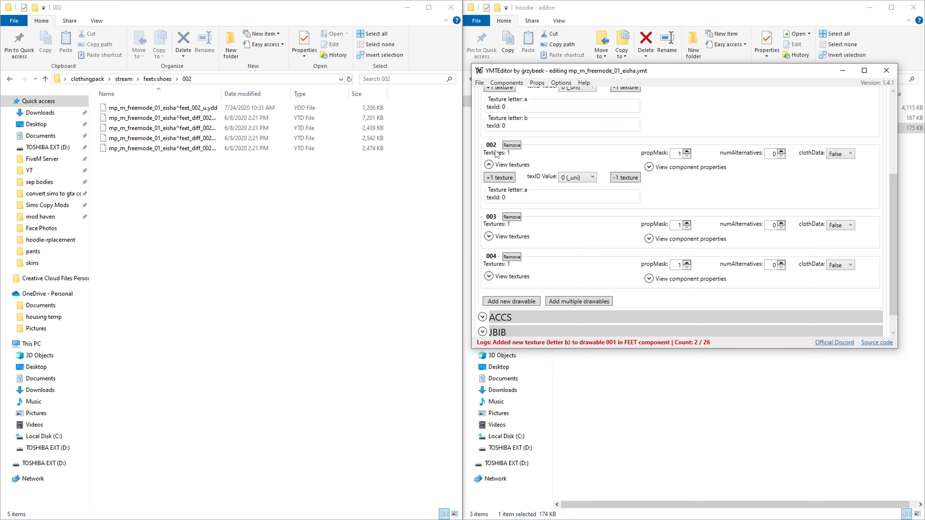
scroll(504, 178, up, 3)
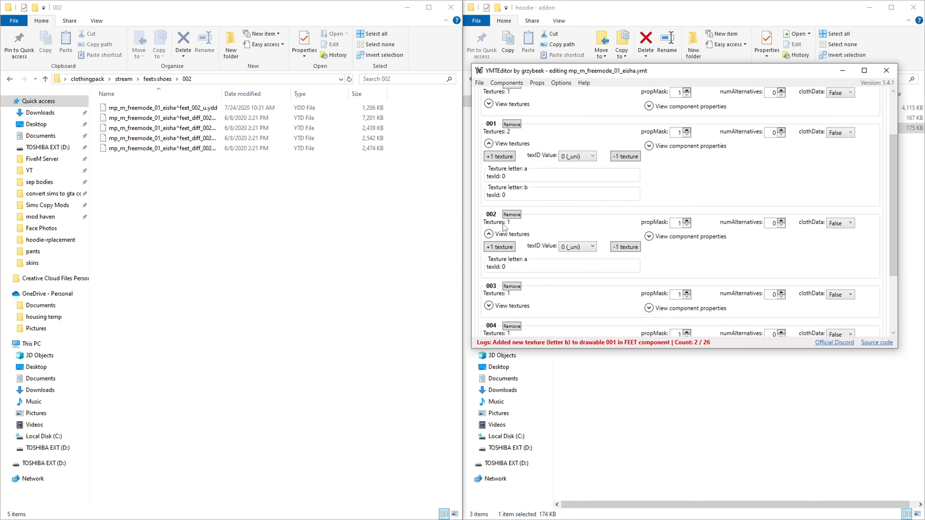
click(498, 248)
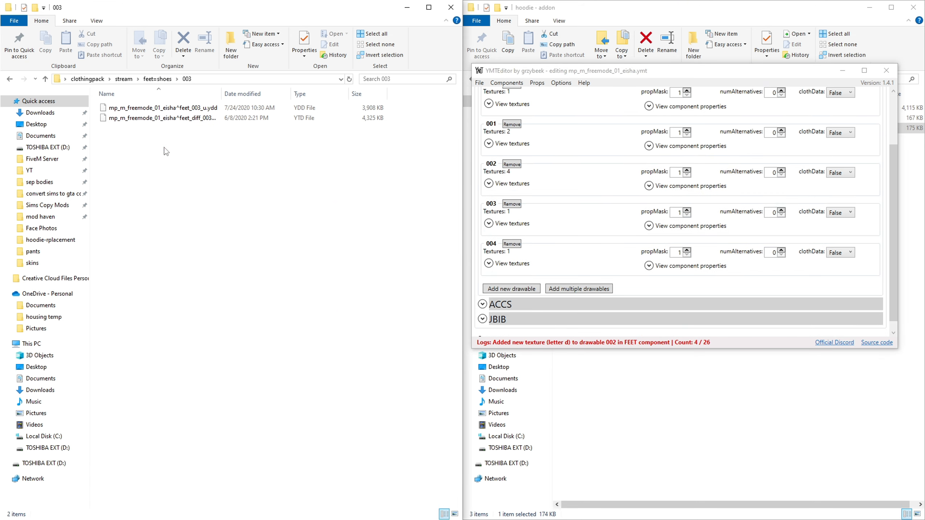
Open the 004 shoes folder and add texture b to FEET drawable 004, following its files
click(10, 79)
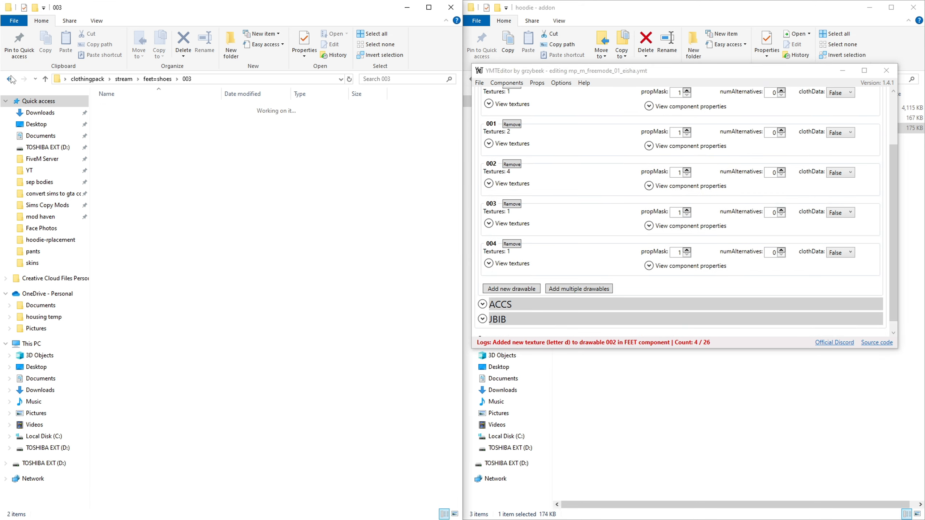
click(126, 149)
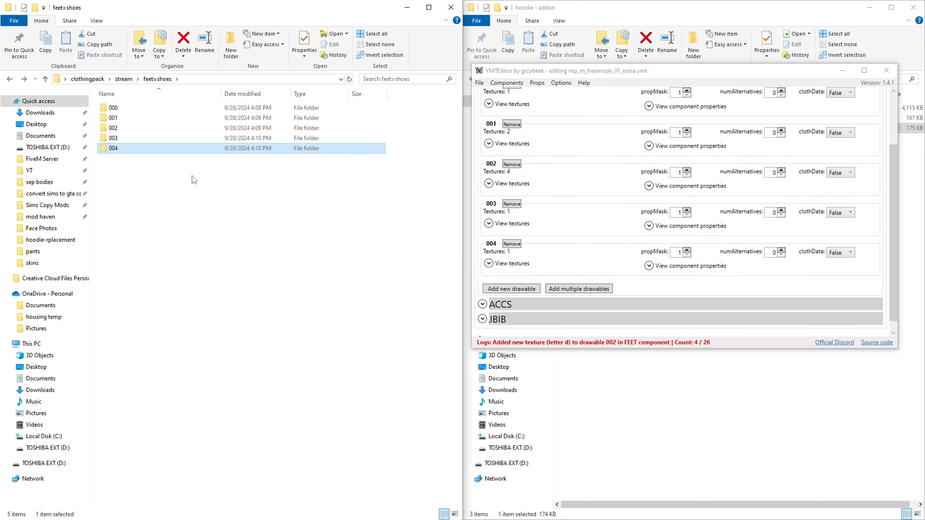
click(489, 224)
click(489, 224)
double_click(129, 150)
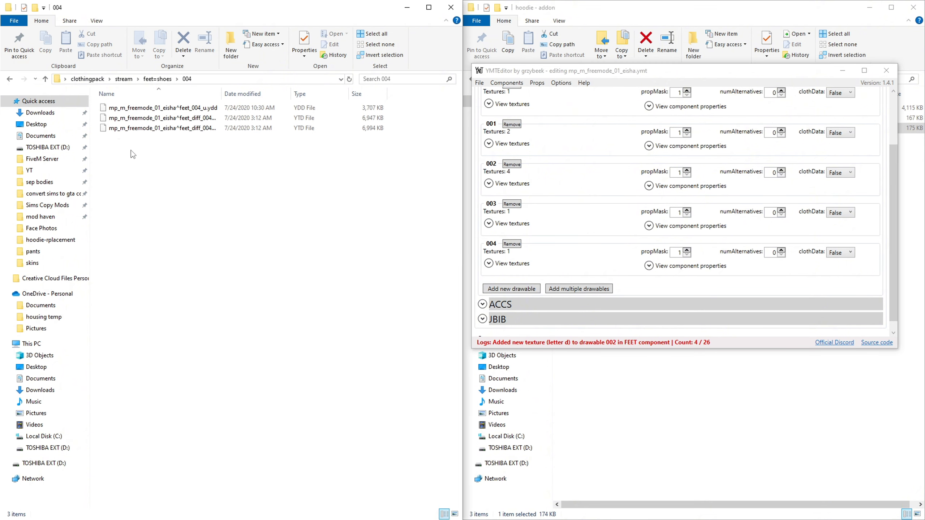
click(488, 264)
scroll(512, 266, down, 1)
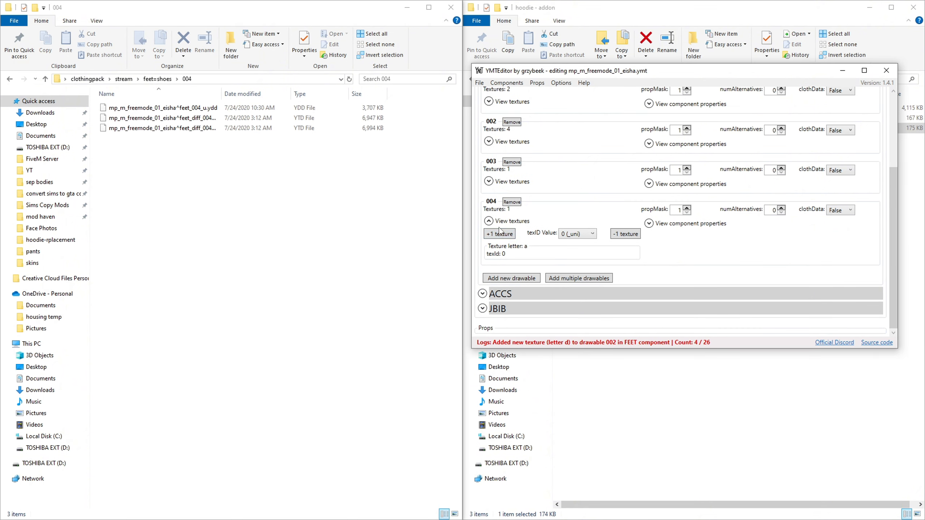
click(506, 235)
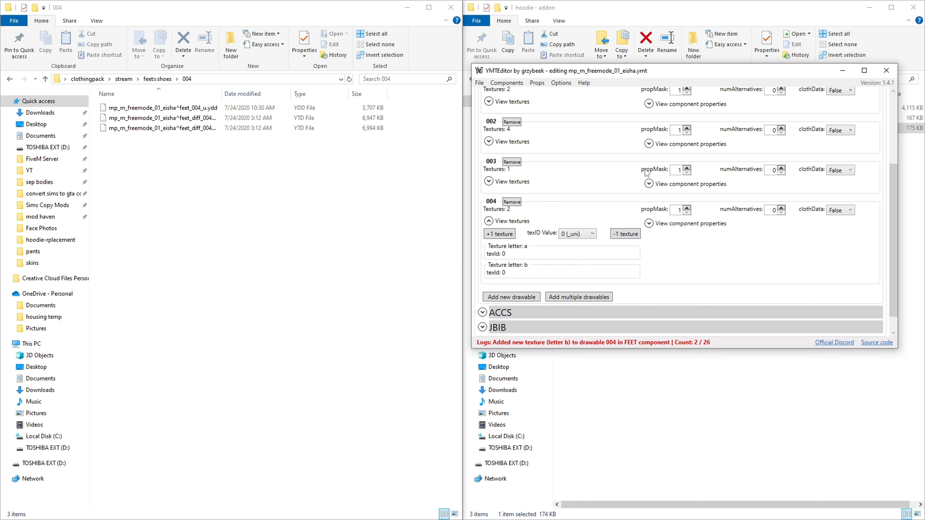
Look at the texID choices of FEET drawable 004, keeping 0 (_uni), and review all the FEET drawables
scroll(591, 177, down, 2)
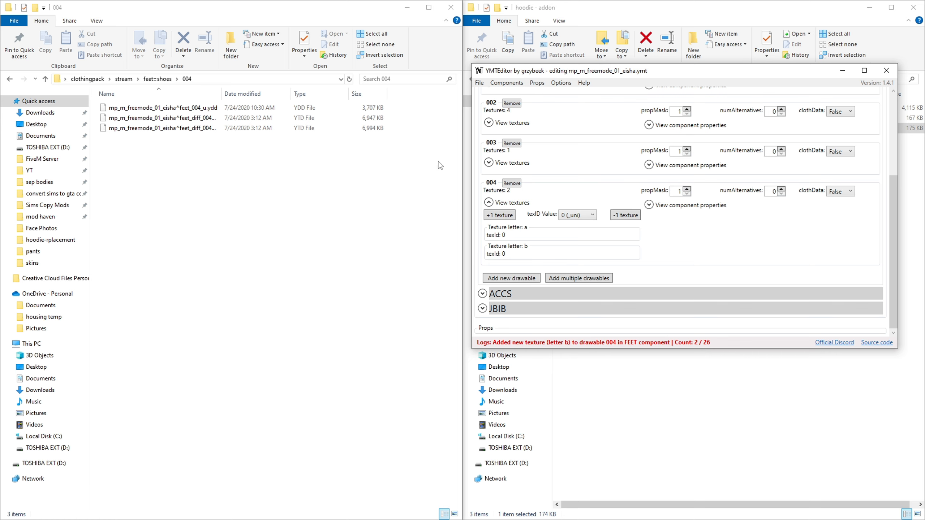
click(583, 215)
click(782, 247)
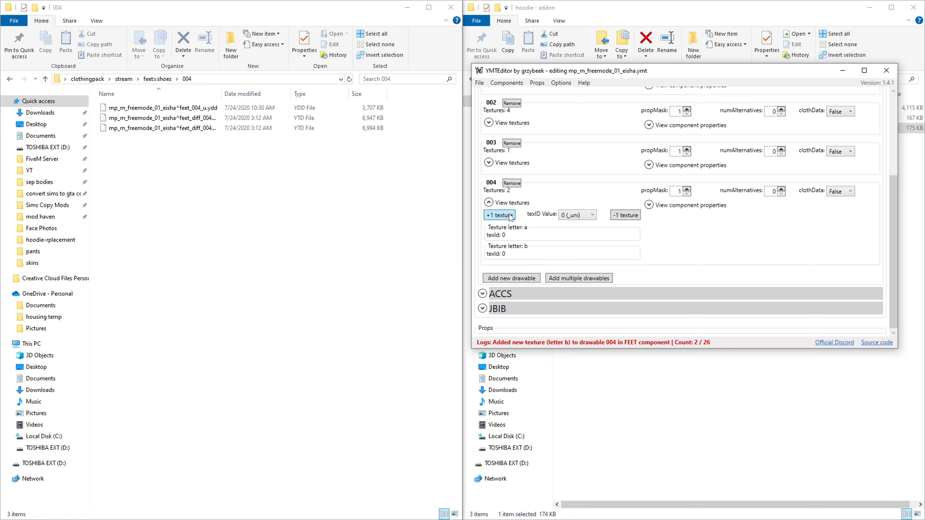
scroll(654, 241, up, 3)
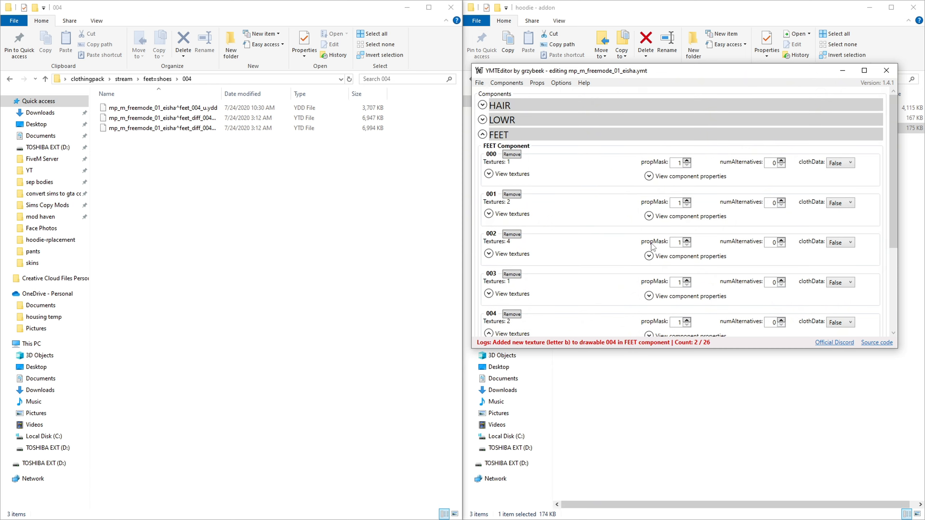
scroll(652, 246, down, 5)
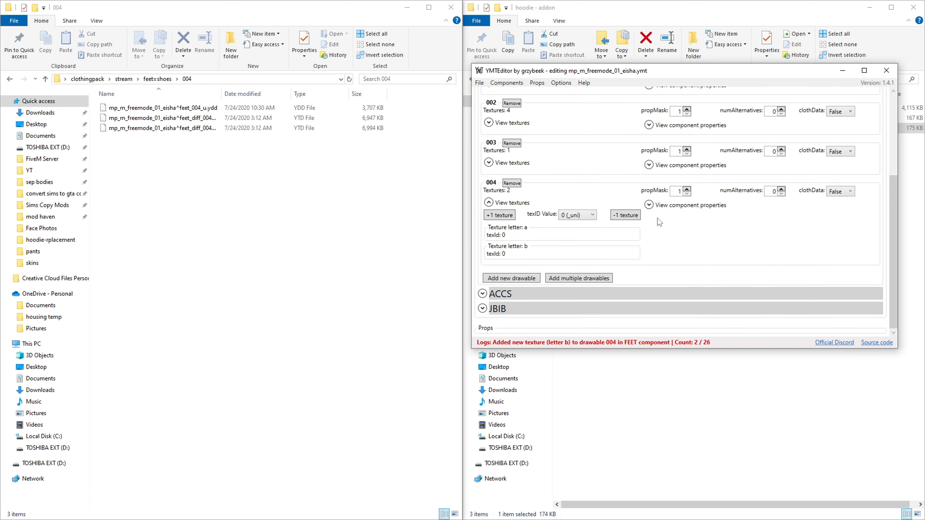
Examine the component properties of FEET drawable 004, including its hash, flags, inclusions and exclusions fields, and collapse them again
click(649, 205)
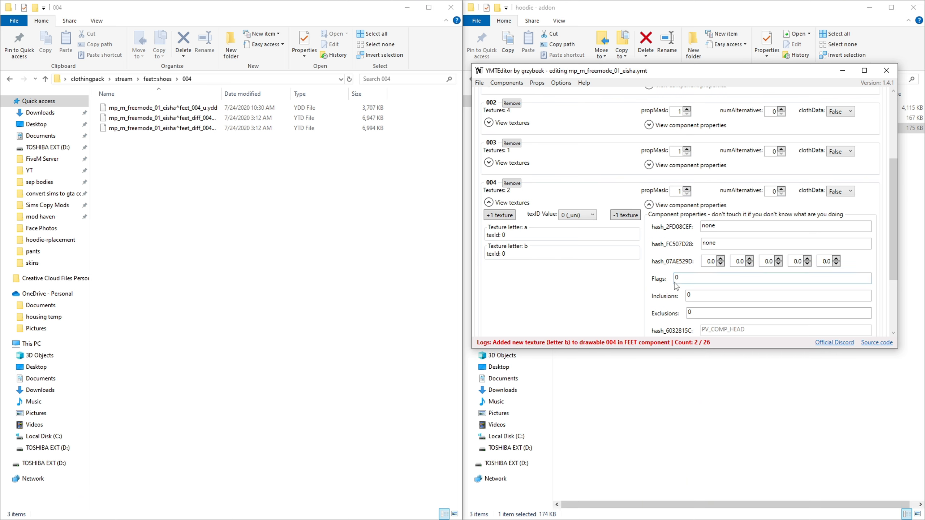
scroll(681, 283, down, 2)
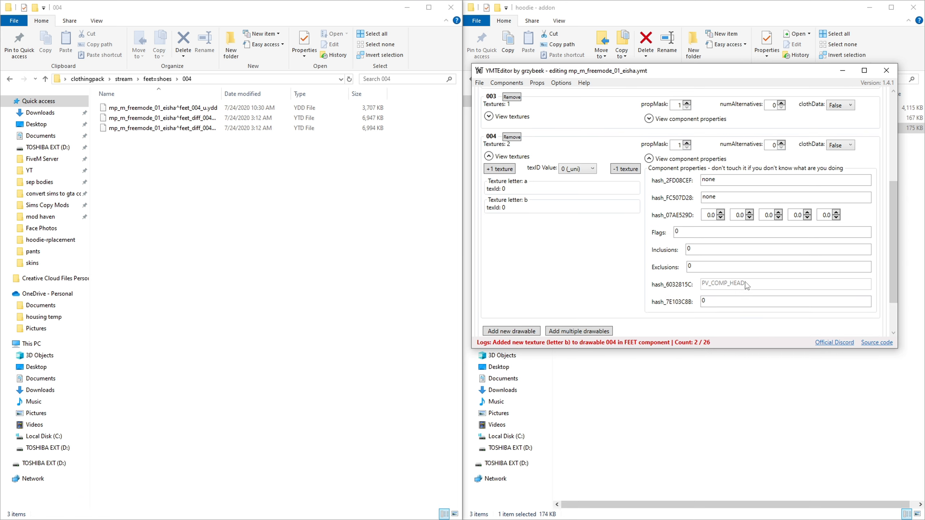
scroll(662, 258, up, 3)
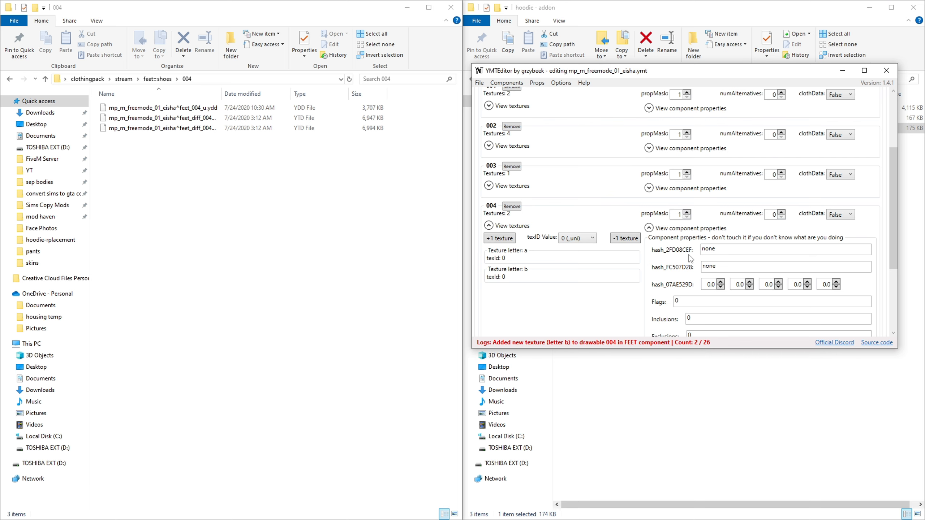
click(781, 253)
drag(707, 252, 704, 256)
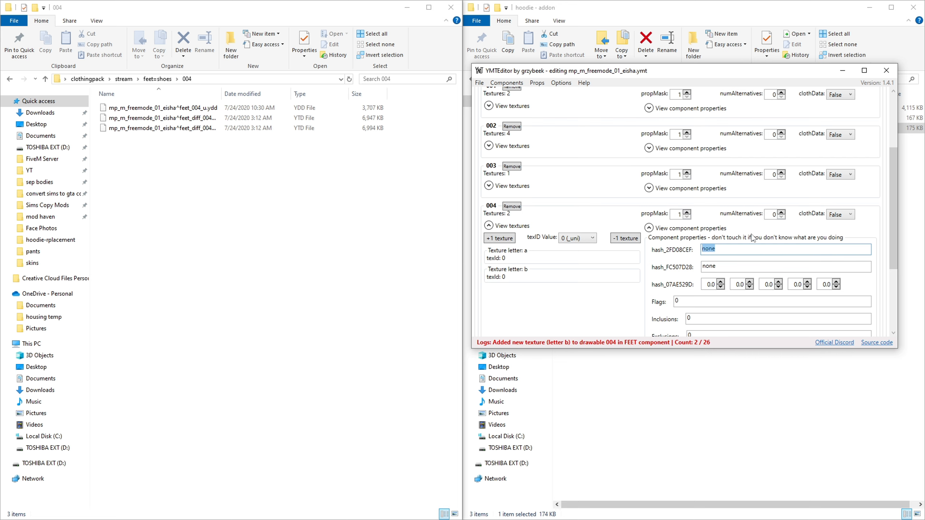
click(753, 236)
scroll(710, 262, down, 2)
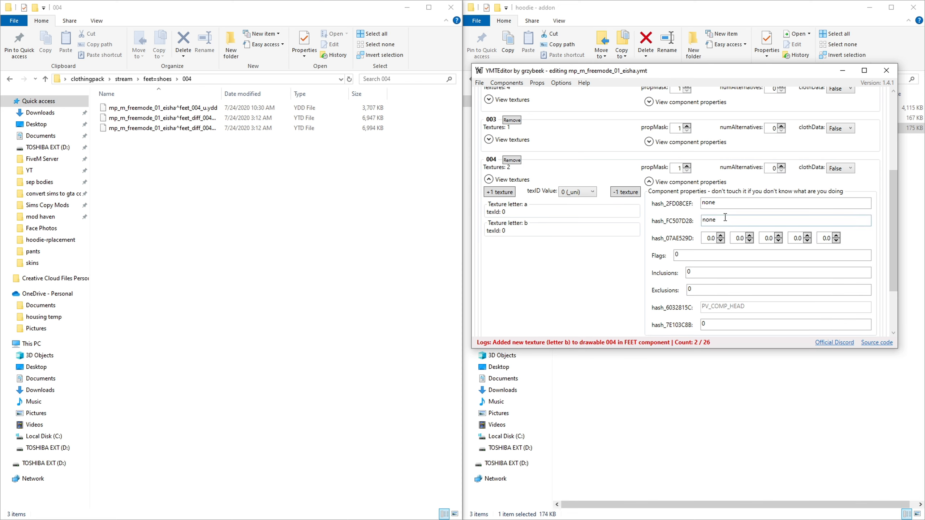
click(649, 182)
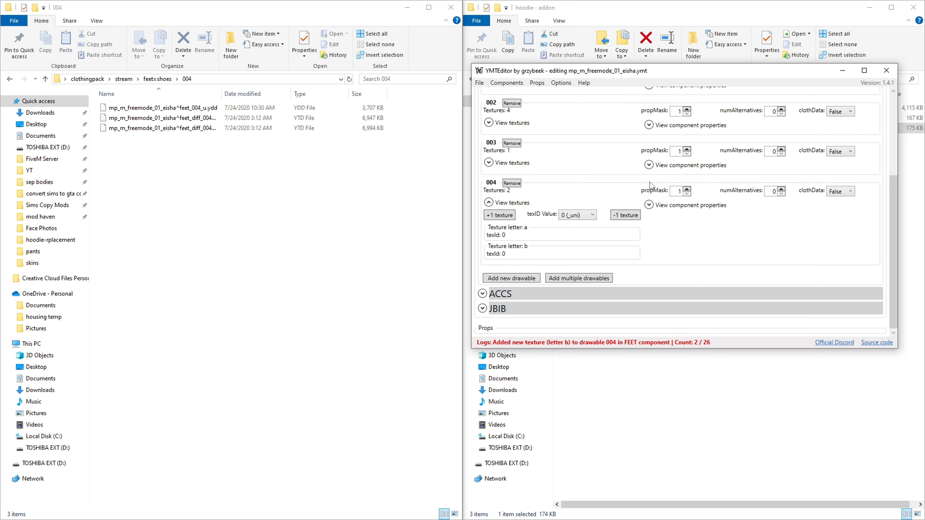
Collapse the FEET component, expand ACCS, and open the jeans folder inside accs=shirts
click(649, 205)
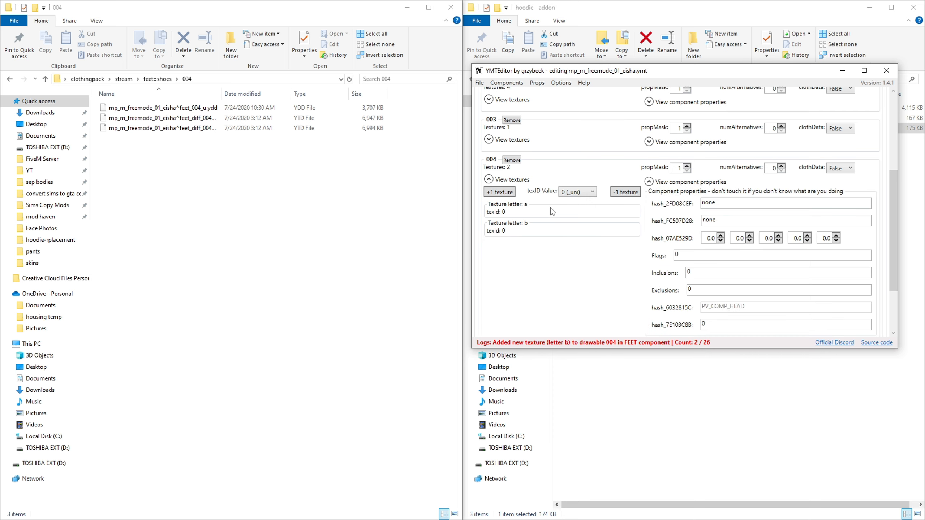
scroll(671, 276, up, 10)
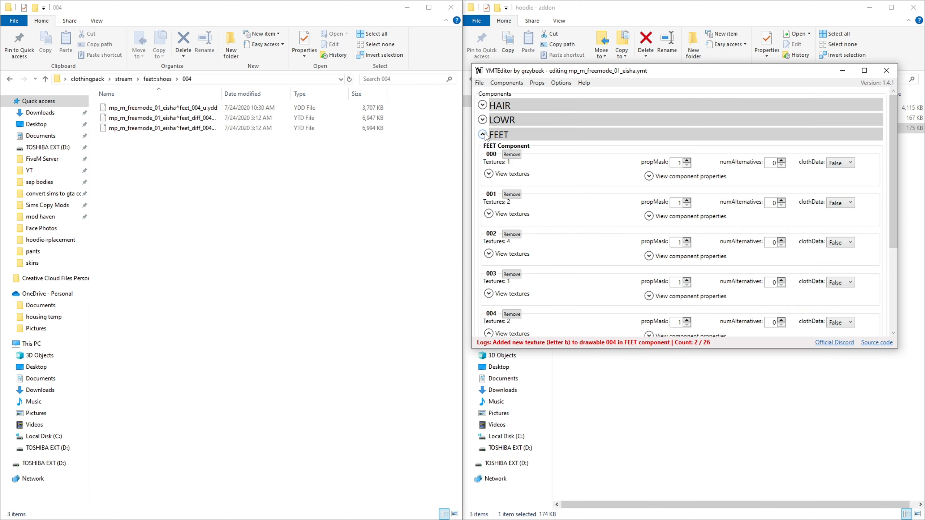
click(482, 134)
click(482, 149)
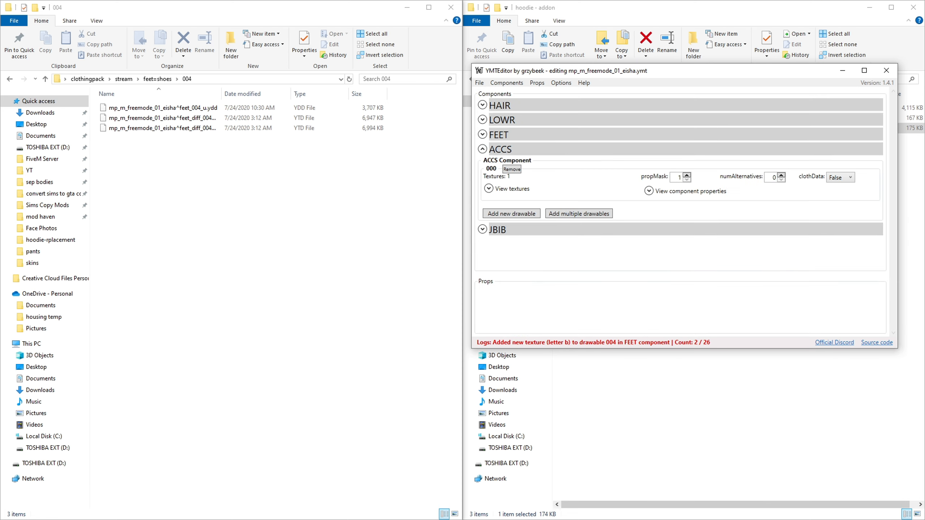
click(10, 79)
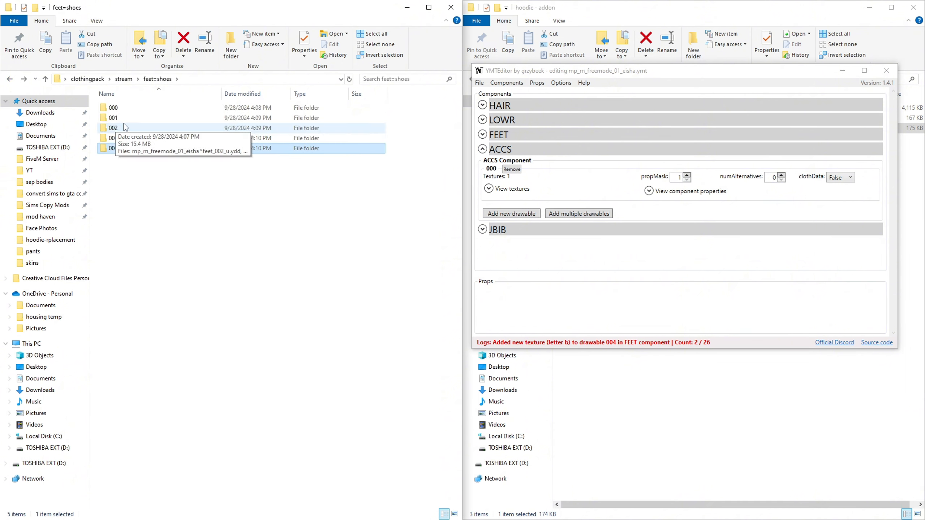
click(9, 78)
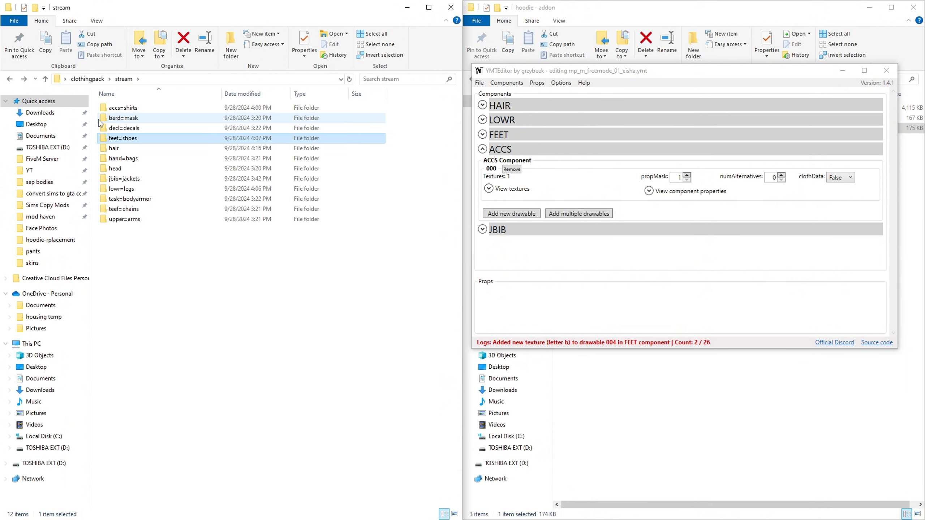
double_click(120, 109)
double_click(120, 108)
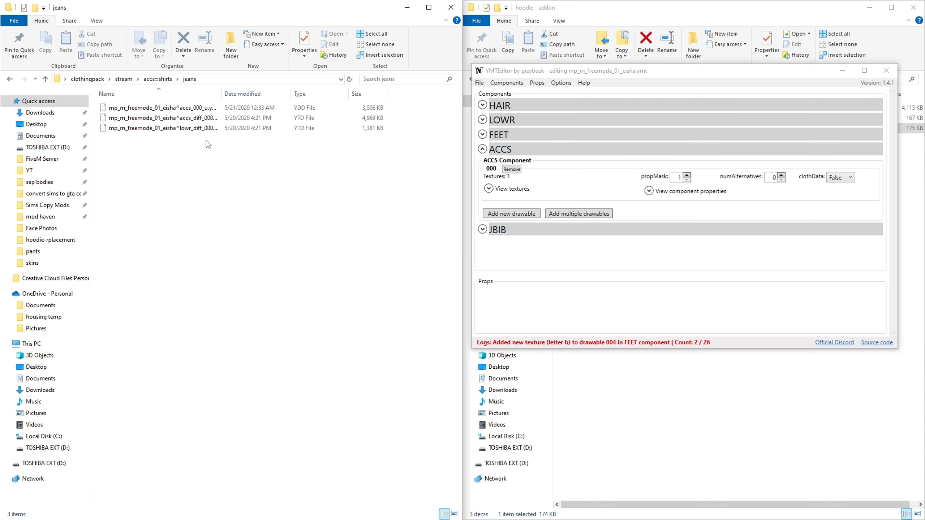
Add texture b to ACCS drawable 000, checking the full file names in the jeans folder, and collapse the component
click(489, 188)
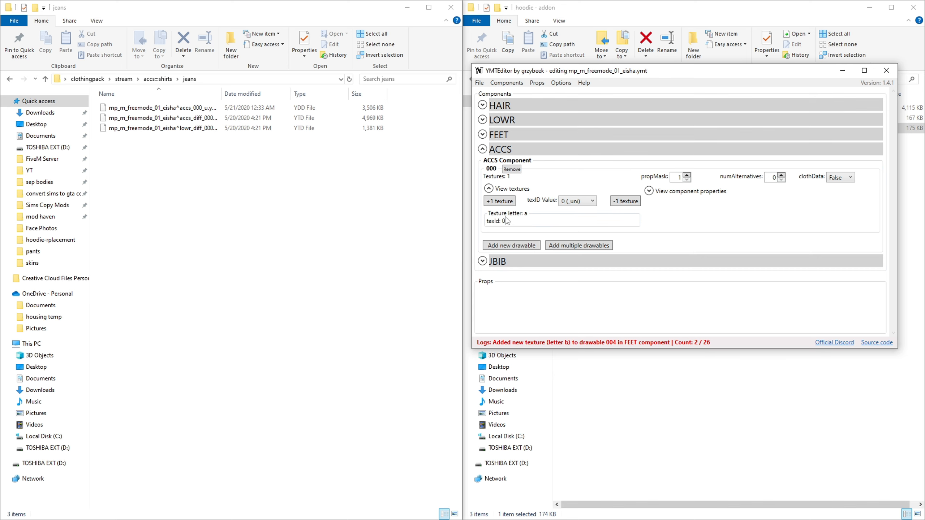
drag(221, 93, 246, 94)
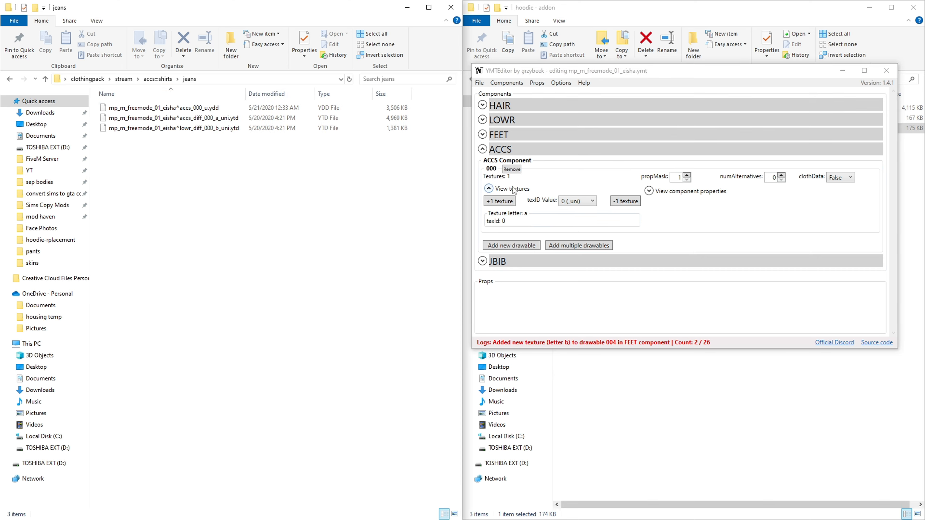
click(501, 202)
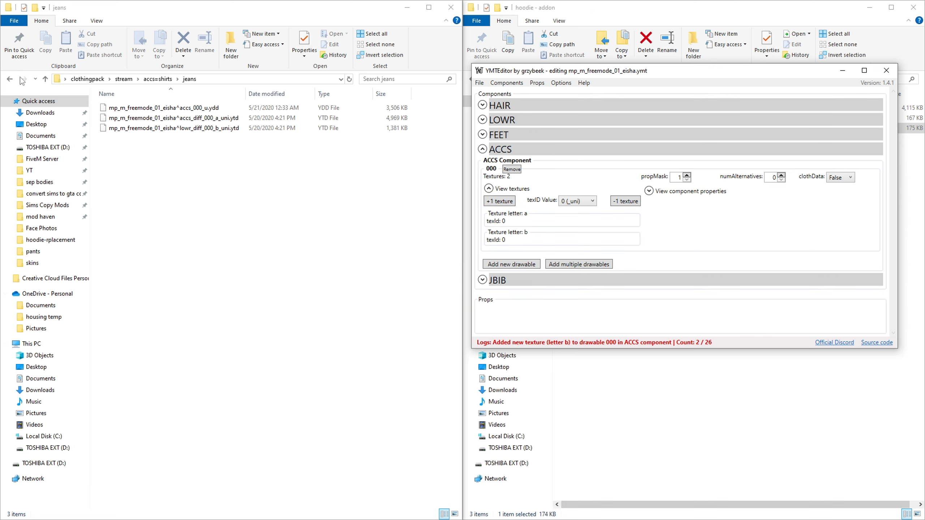
click(482, 149)
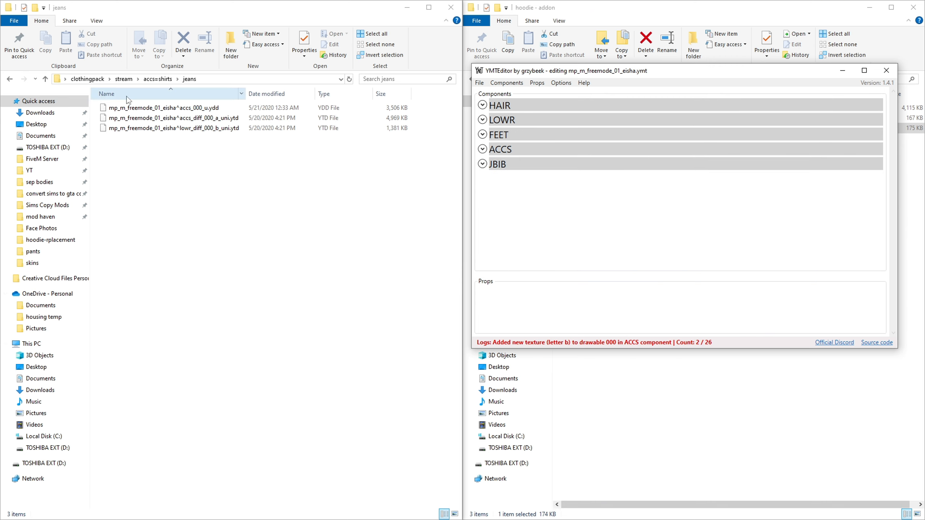
Open the hoodie - addon folder inside jbib=jackets and add texture b to JBIB drawable 000, following its files
click(10, 79)
click(10, 79)
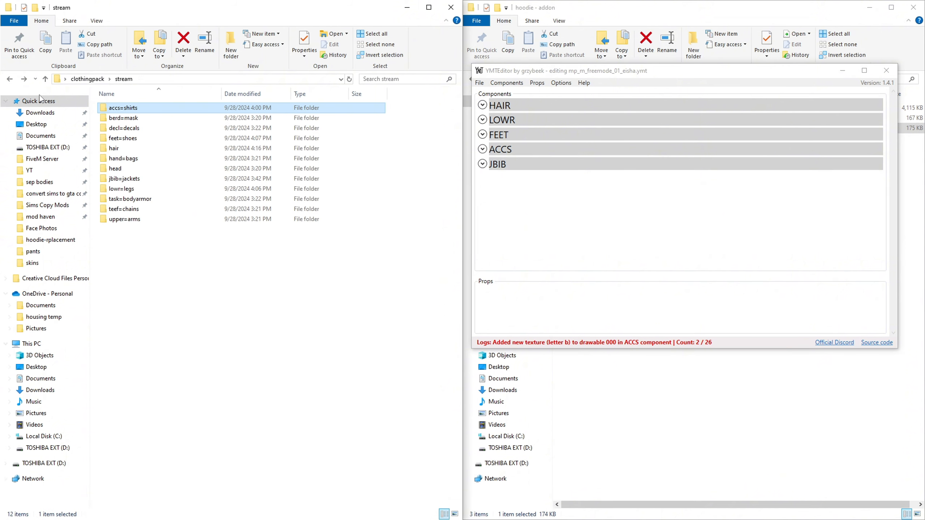
double_click(155, 178)
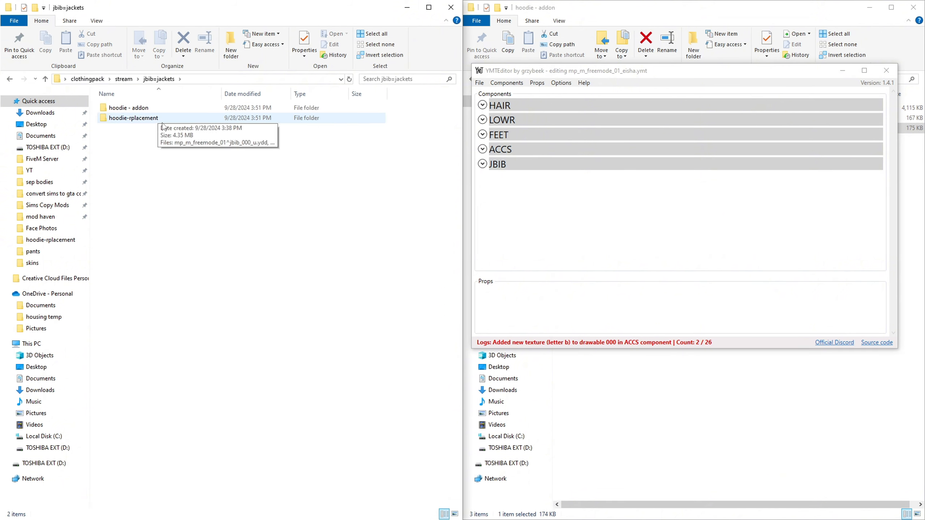
double_click(166, 109)
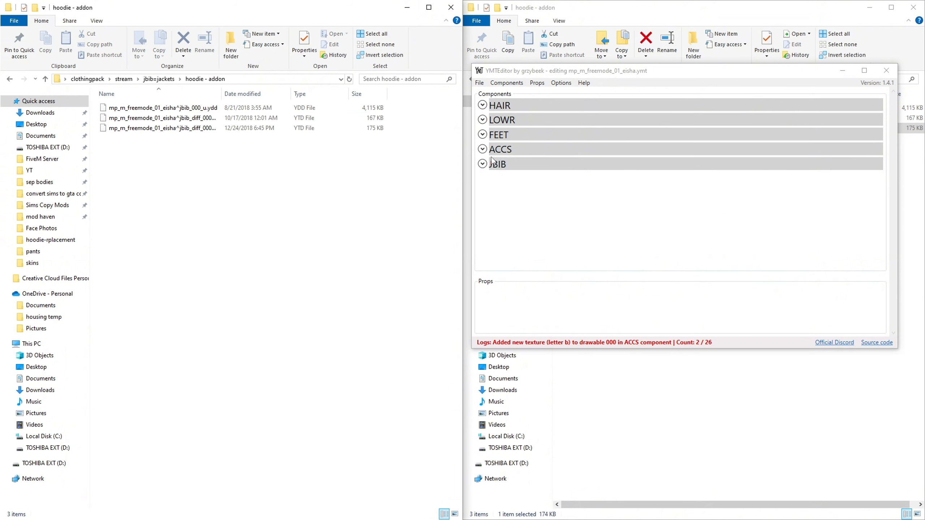
click(482, 164)
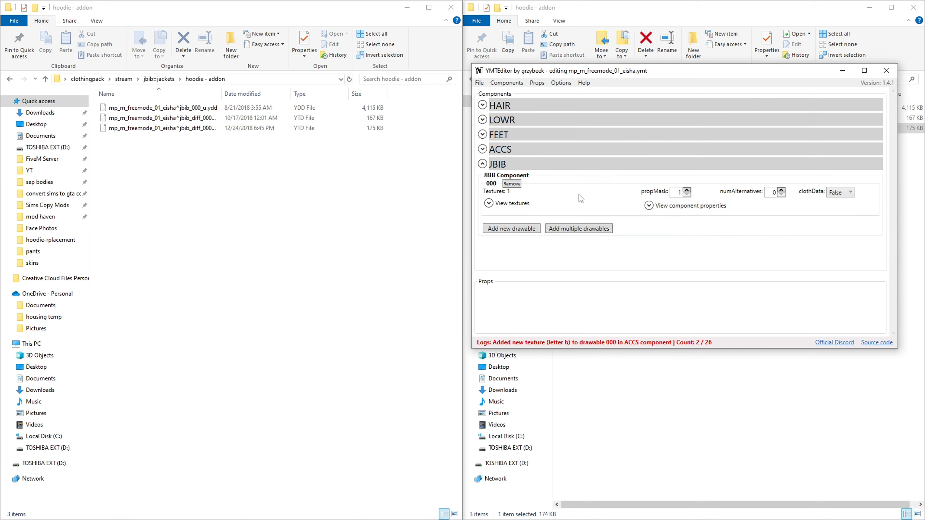
click(489, 203)
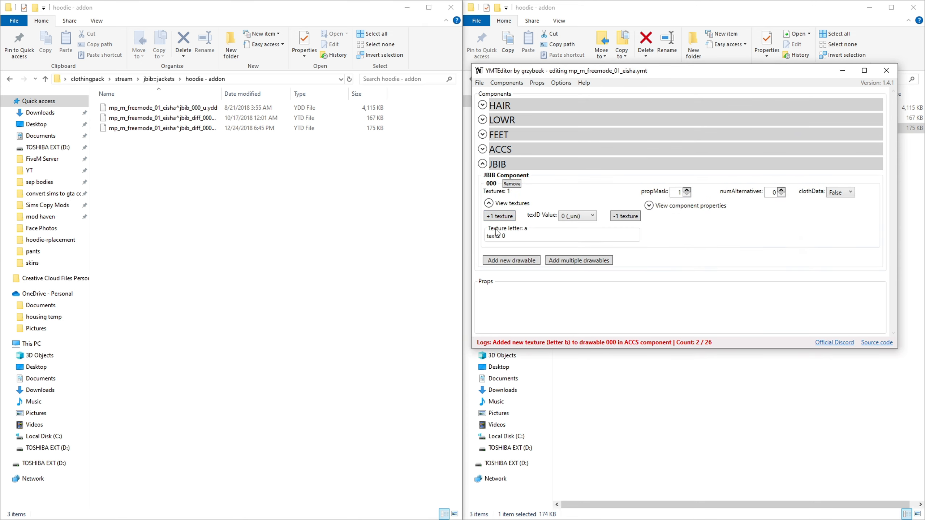
click(502, 217)
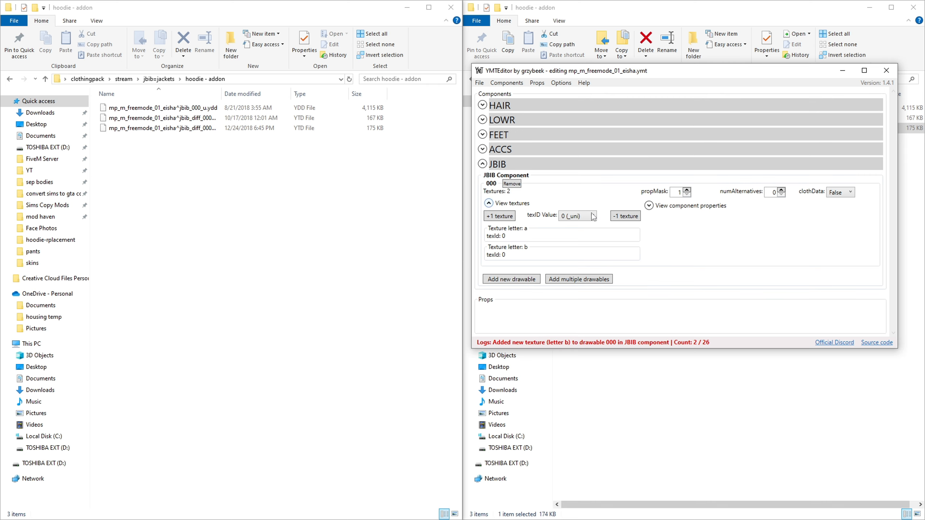
click(482, 164)
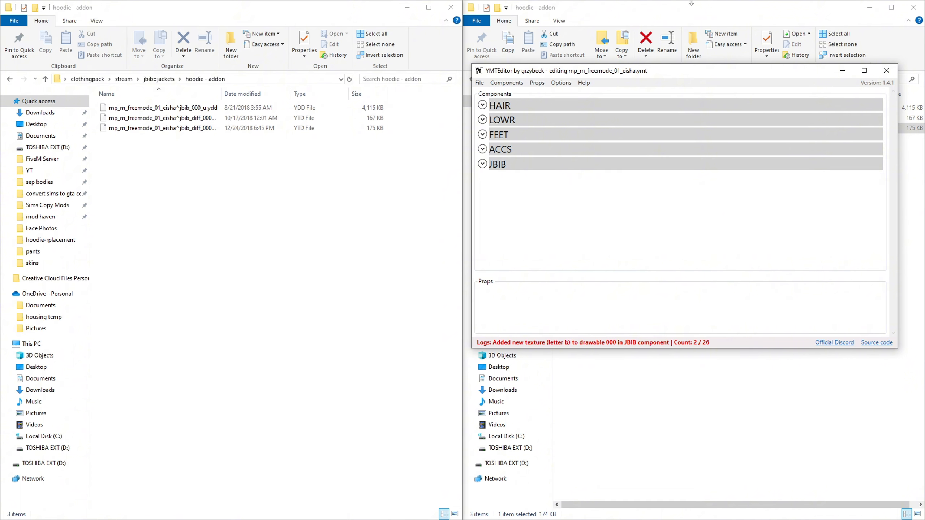
Save the YMT as mp_m_freemode_01_eisha in the clothingpack folder on the Desktop
click(479, 83)
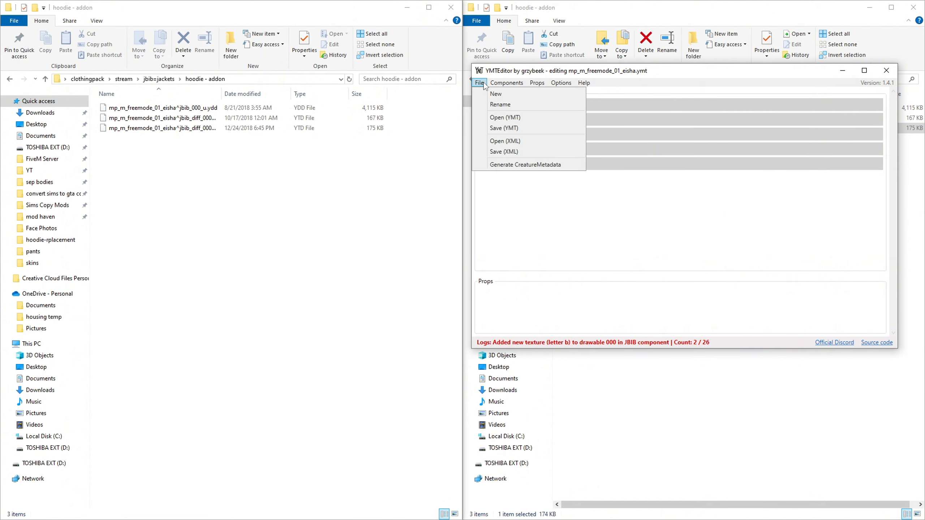
click(505, 129)
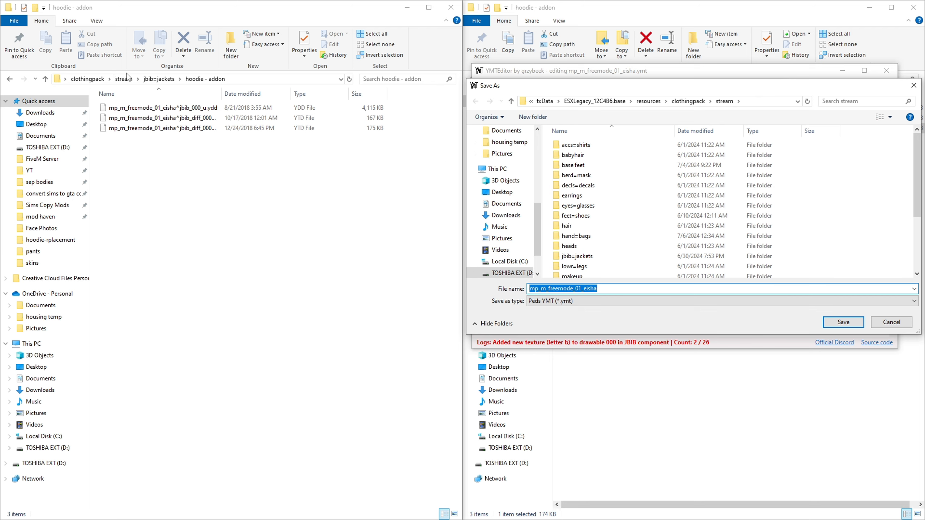
drag(99, 81, 533, 180)
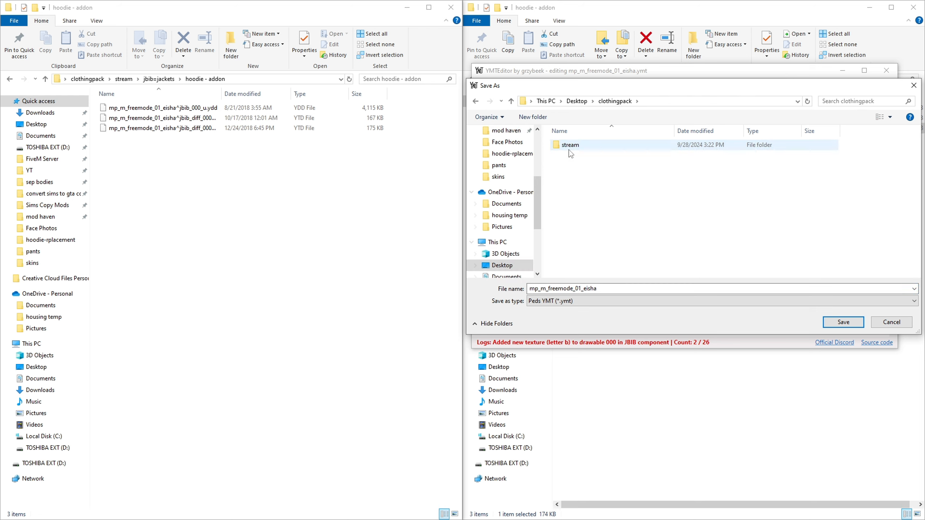
click(843, 322)
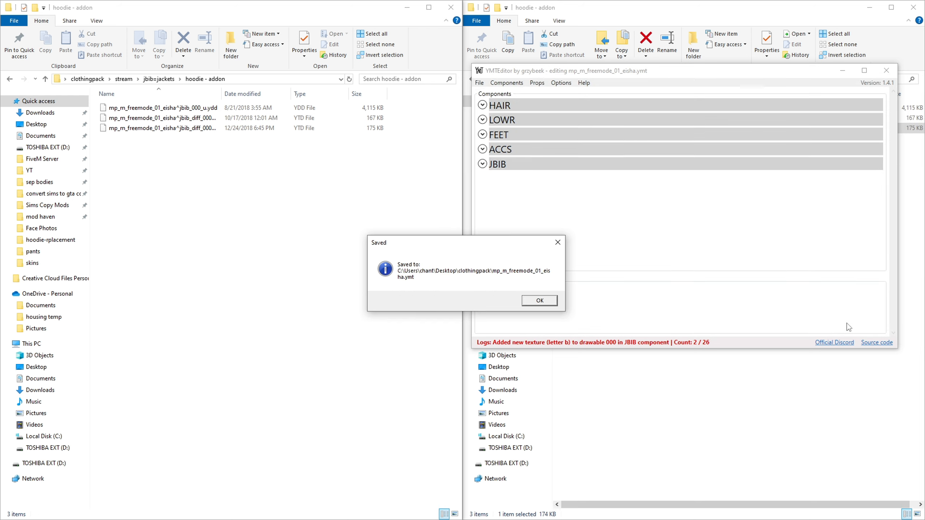
click(550, 302)
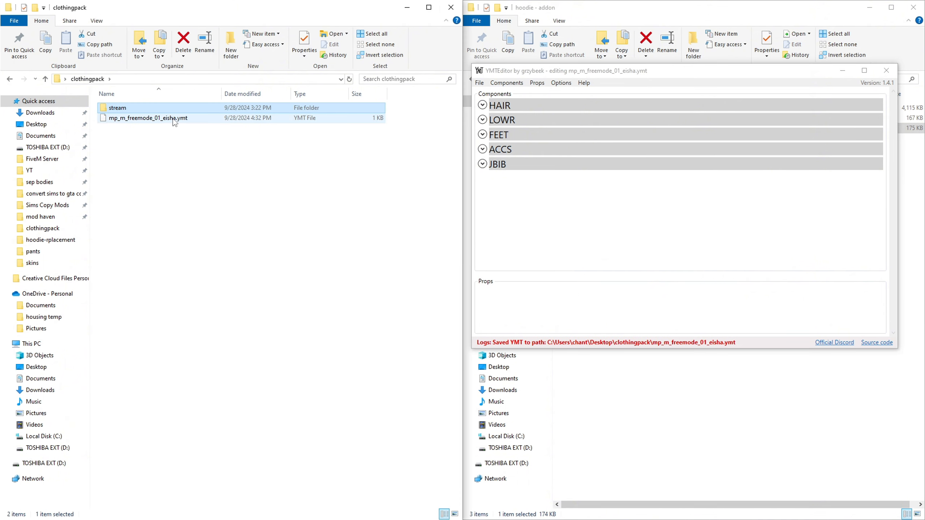
click(479, 83)
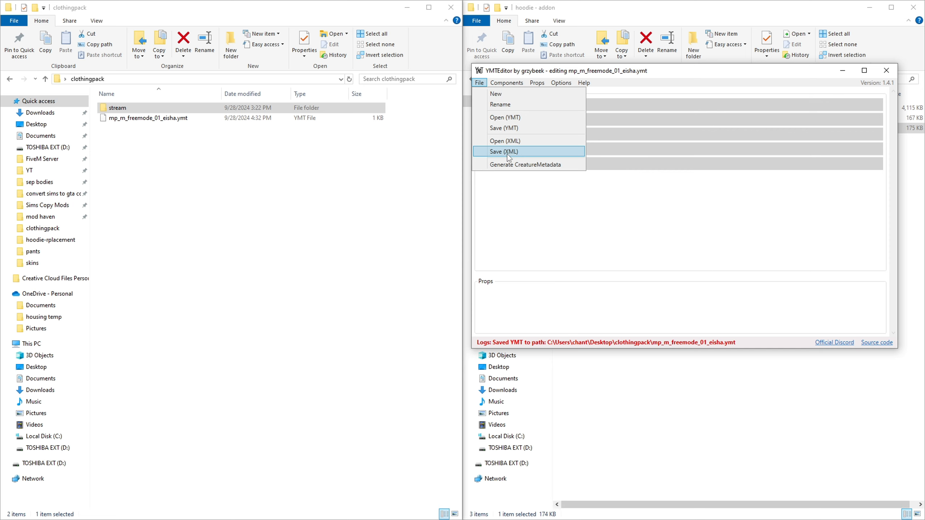
key(Left)
click(547, 251)
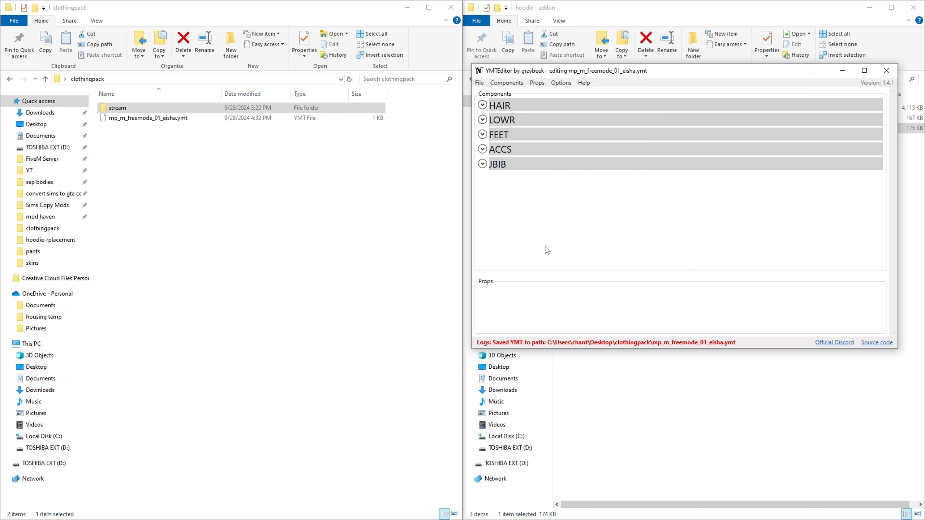
Close YMTEditor and select the saved mp_m_freemode_01_eisha.ymt in the clothingpack folder
click(888, 71)
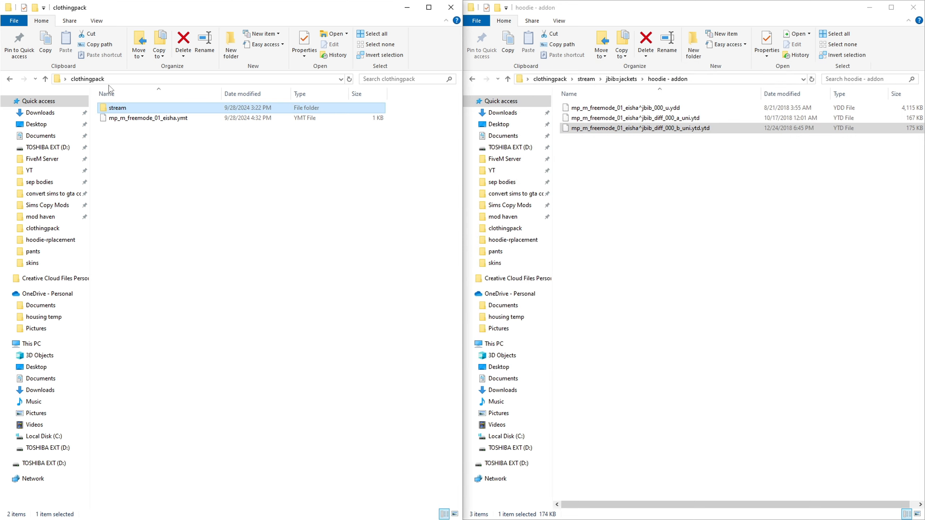
double_click(126, 110)
click(10, 79)
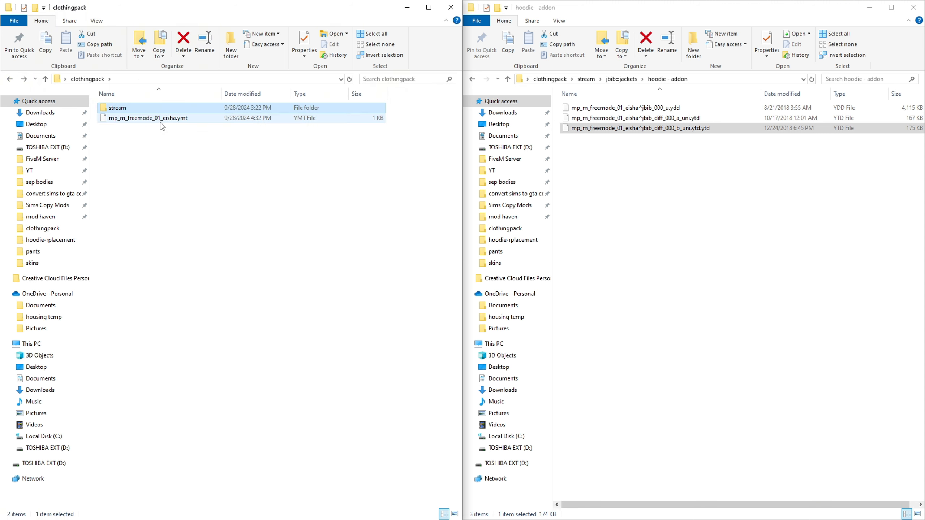
click(161, 122)
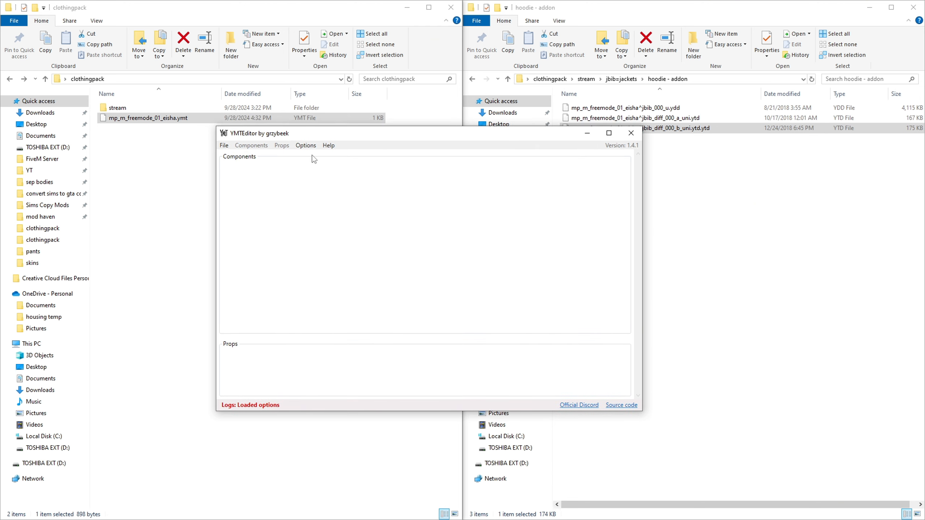
Load mp_m_freemode_01_eisha.ymt from the clothingpack folder into YMTEditor
click(224, 145)
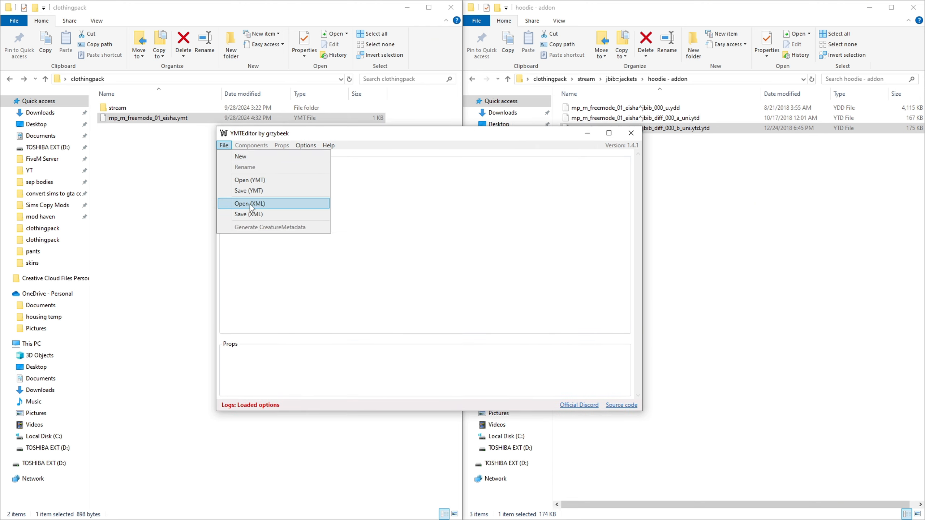
click(252, 180)
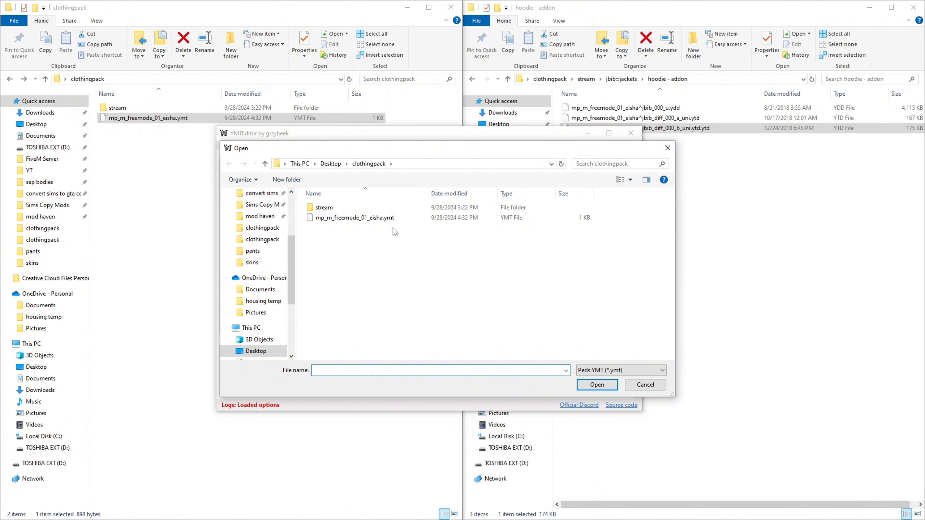
double_click(392, 218)
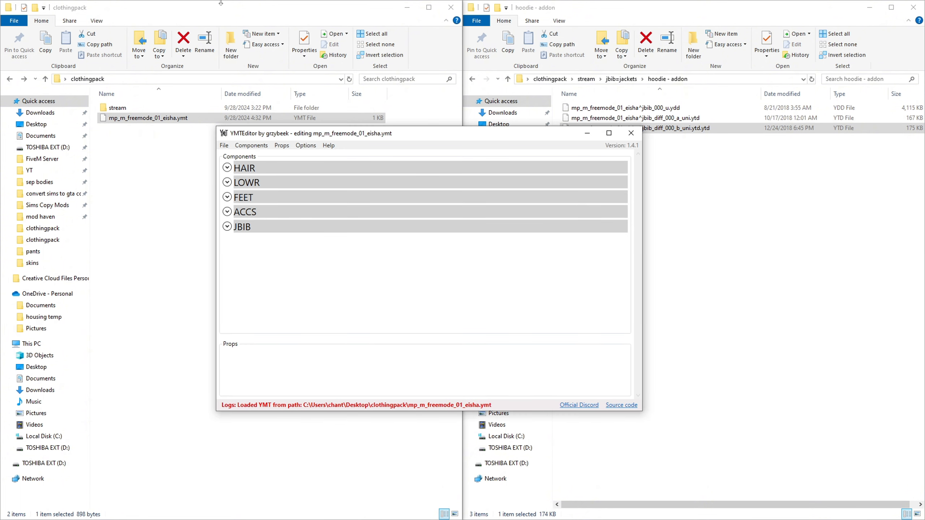
Expand the JBIB, ACCS, FEET, LOWR and HAIR components and review their drawables and texture counts
click(228, 227)
click(227, 212)
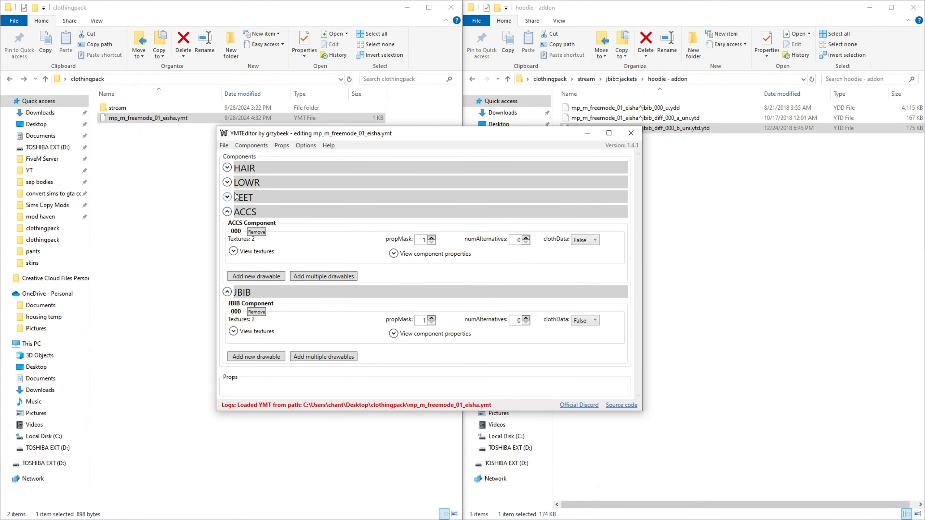
click(227, 197)
click(227, 183)
click(227, 168)
scroll(274, 184, down, 3)
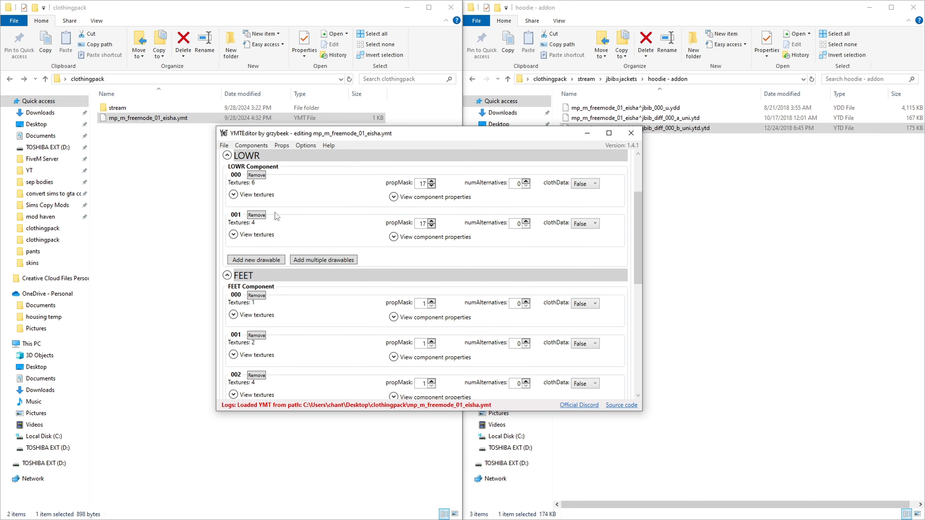
scroll(279, 203, up, 2)
Add four new drawables, 001 to 004, to the HAIR component
click(256, 209)
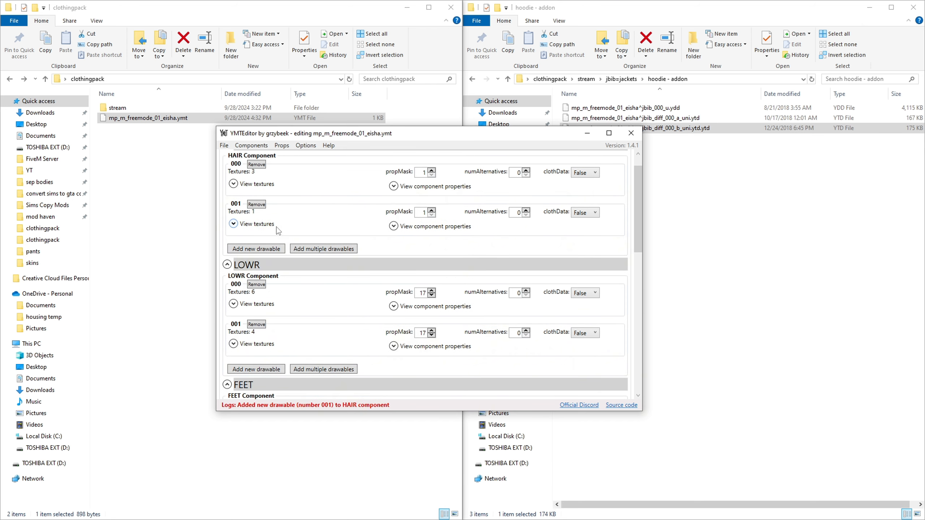
click(243, 251)
click(256, 289)
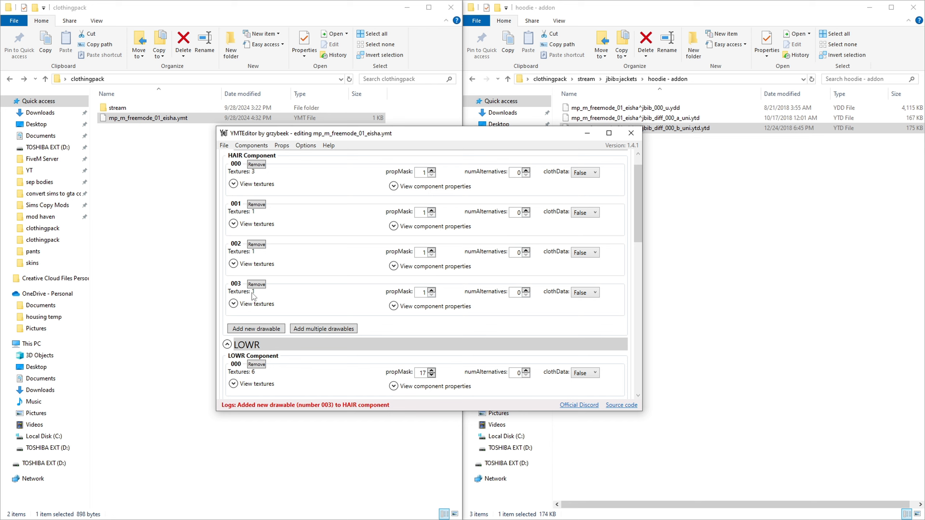
click(257, 330)
scroll(257, 332, up, 1)
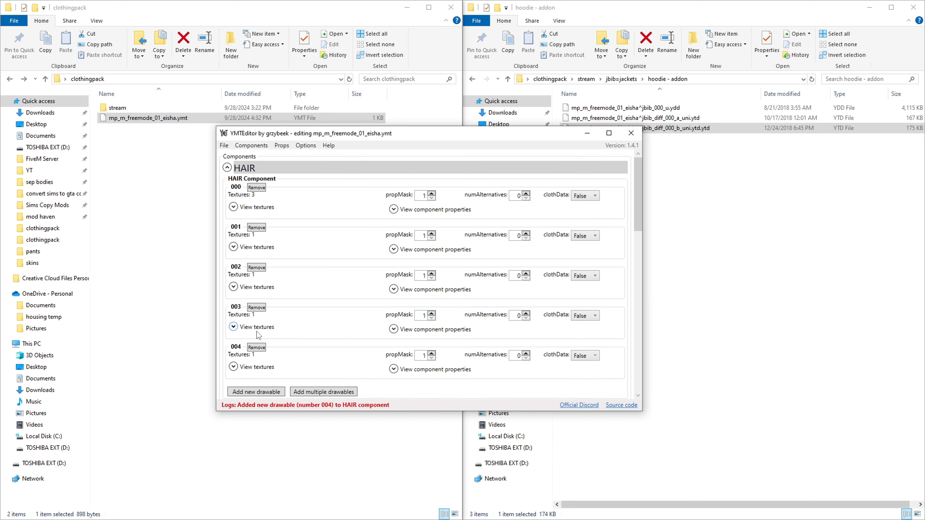
Review the drawables and texture counts listed under the HAIR, LOWR and FEET components
scroll(289, 306, down, 7)
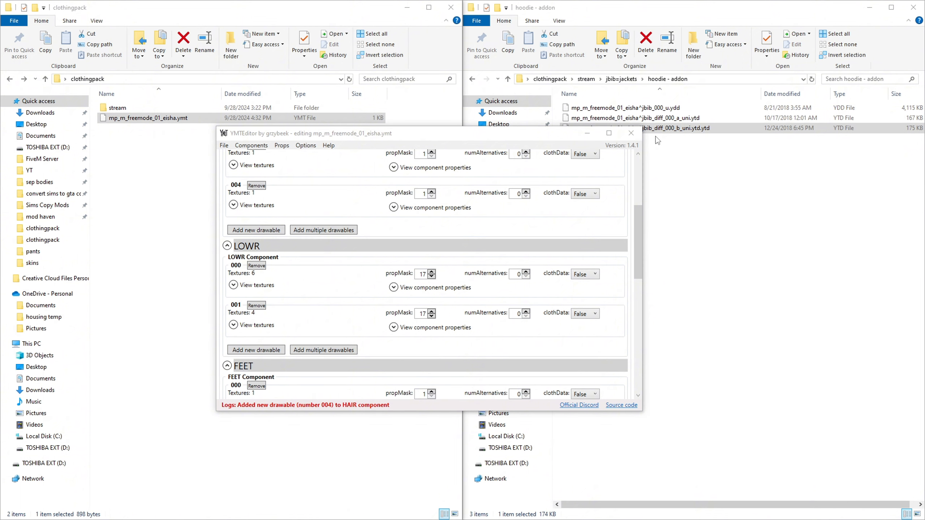
scroll(280, 338, up, 1)
scroll(278, 338, up, 1)
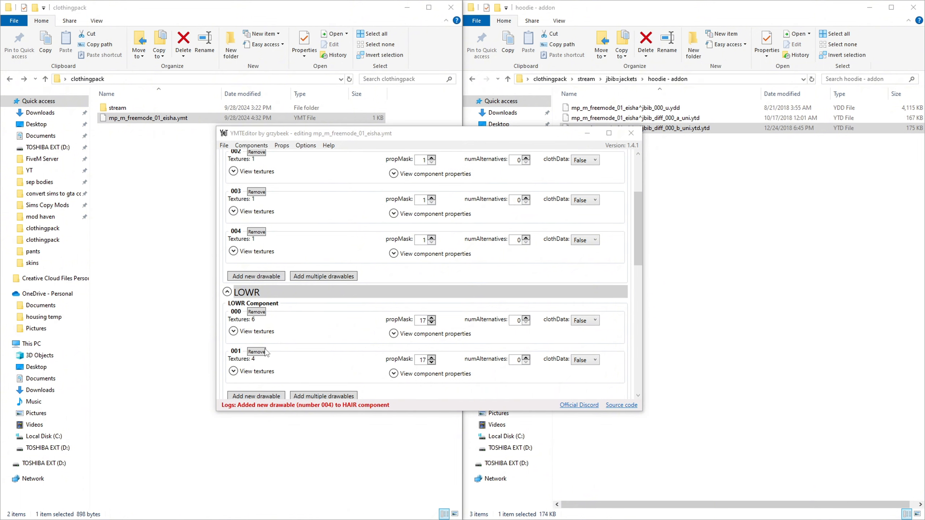
scroll(258, 343, down, 5)
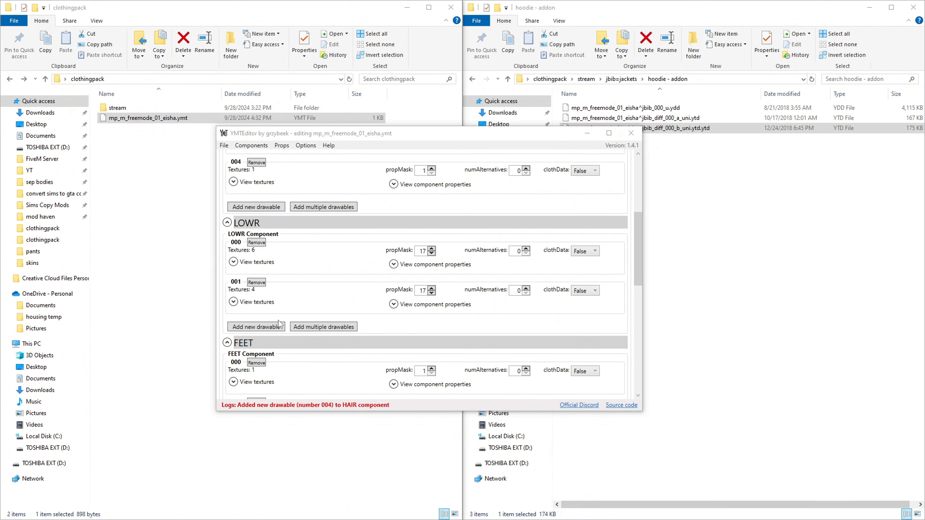
scroll(279, 321, up, 10)
scroll(278, 320, down, 3)
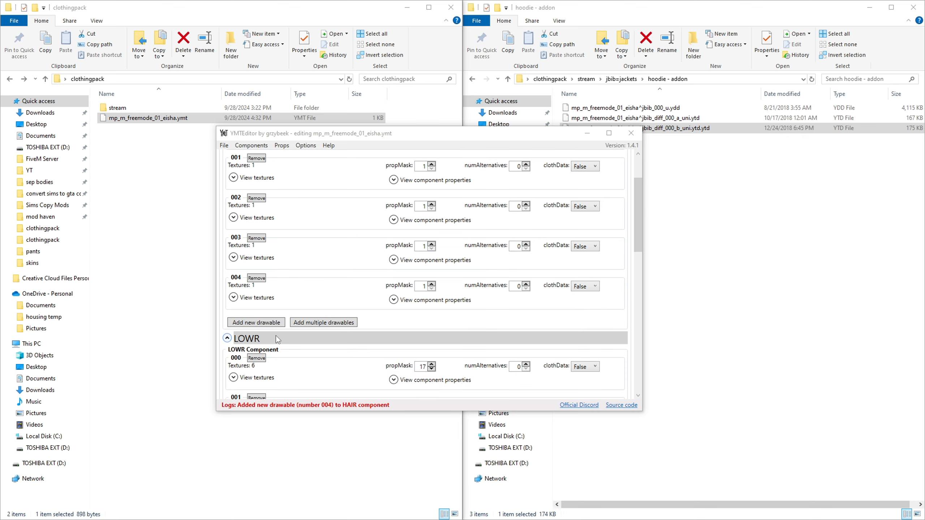
Switch to the durty-cloth-tool wiki in the browser and read the YMT game limits and drawable limits per type
drag(924, 156, 460, 171)
scroll(413, 261, up, 6)
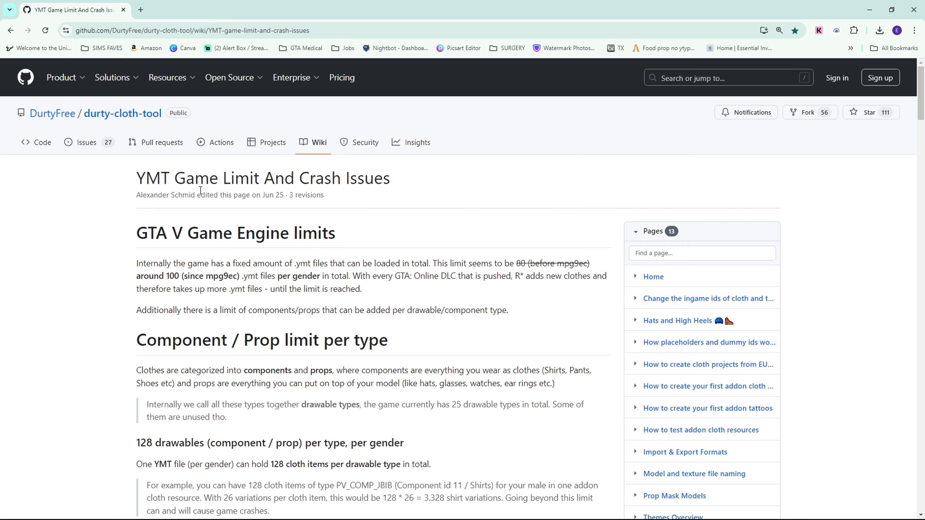
scroll(329, 265, down, 6)
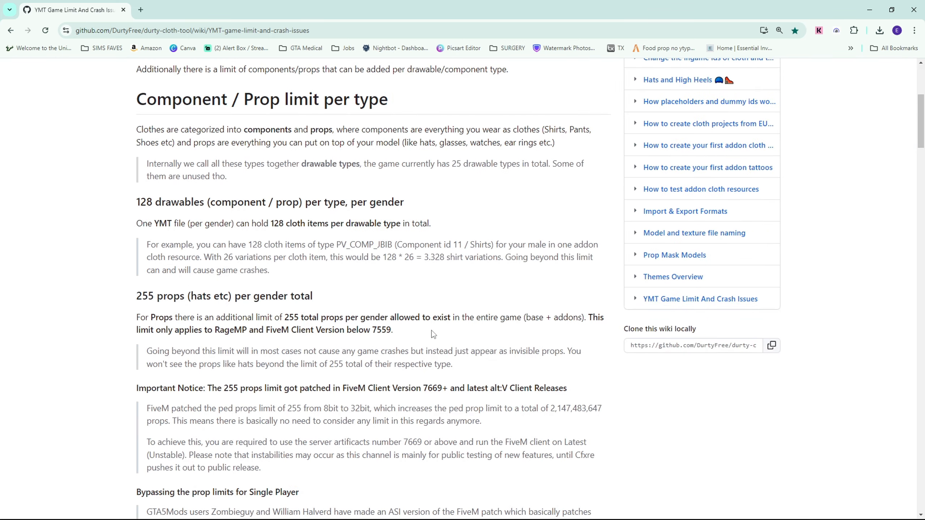
scroll(305, 222, down, 18)
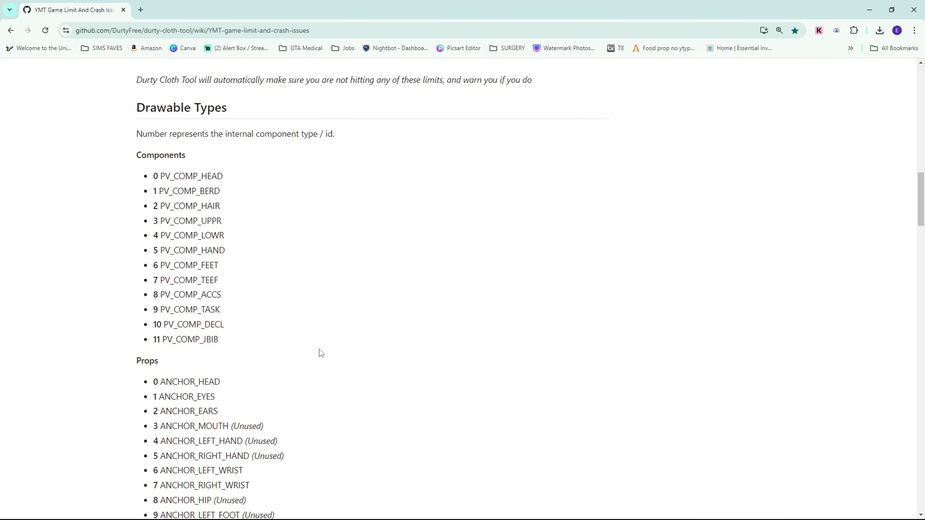
scroll(321, 350, up, 20)
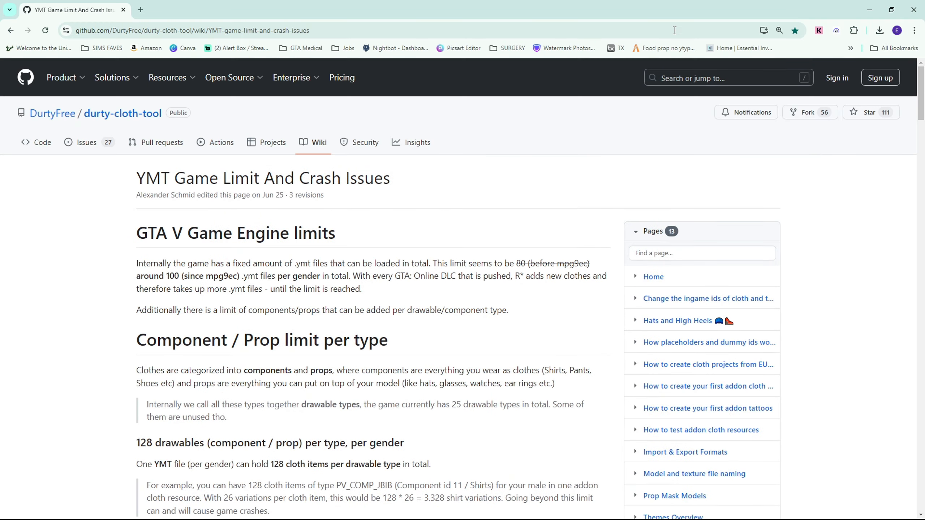
Examine the wiki's YMT Limit in detail section for free .ymt slots per game version, and return to YMTEditor
drag(610, 5, 661, 1)
scroll(267, 365, down, 20)
scroll(267, 365, up, 4)
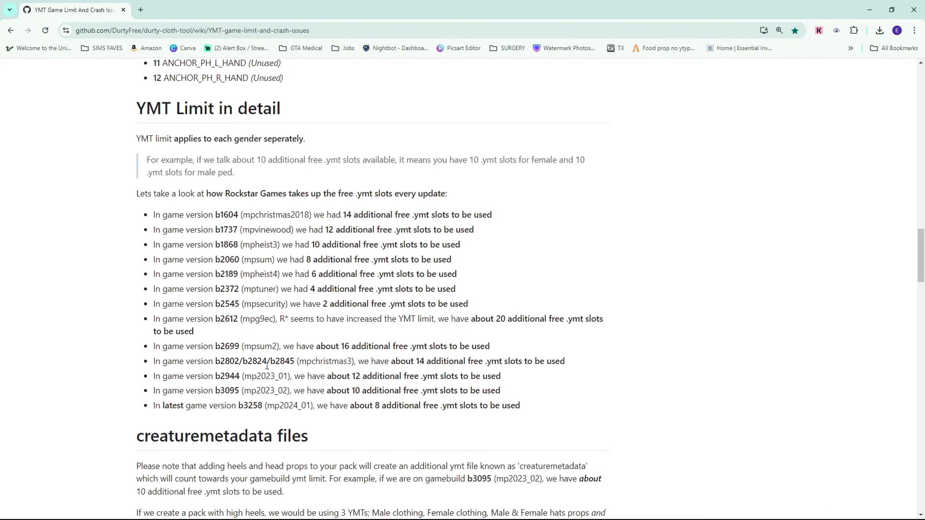
scroll(475, 320, up, 15)
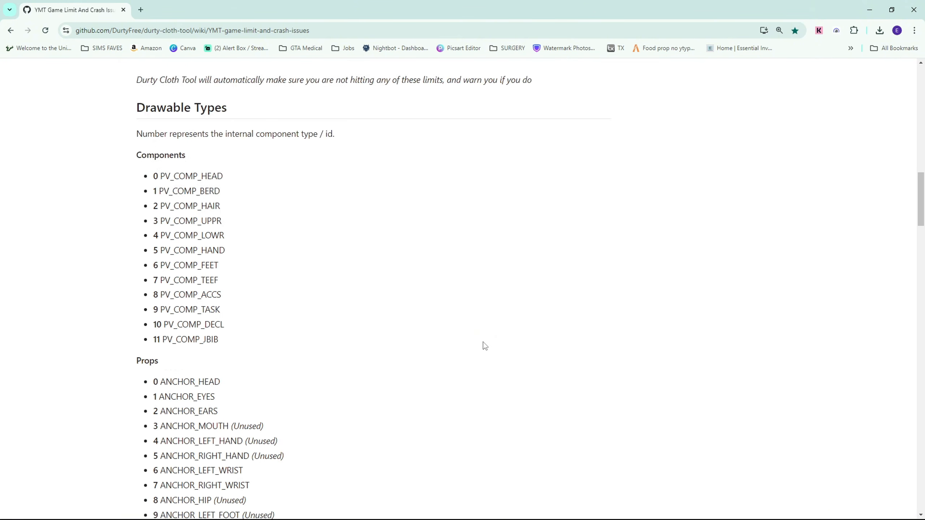
scroll(481, 349, down, 15)
drag(557, 426, 112, 116)
click(708, 273)
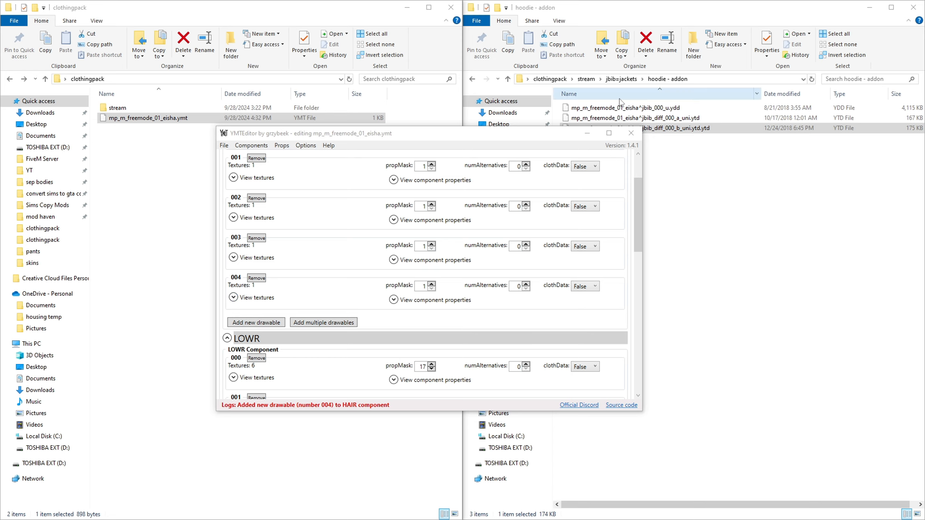
Close YMTEditor and move mp_m_freemode_01_eisha.ymt into the stream folder of eishapack, checking the folder's contents
click(631, 133)
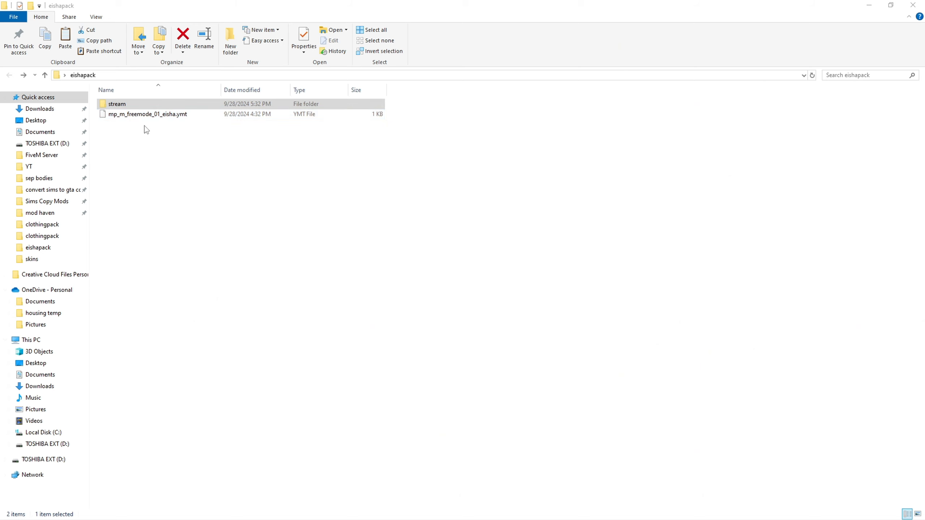
click(152, 115)
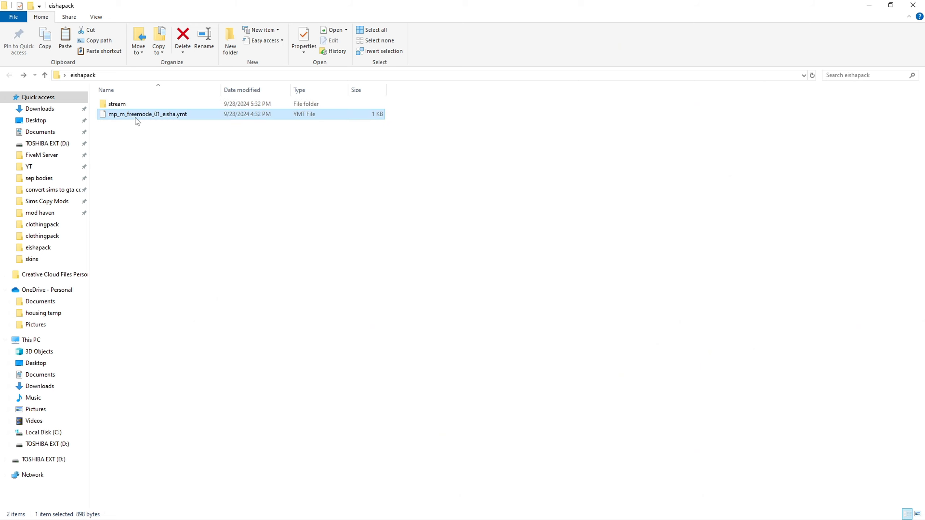
drag(136, 121, 124, 107)
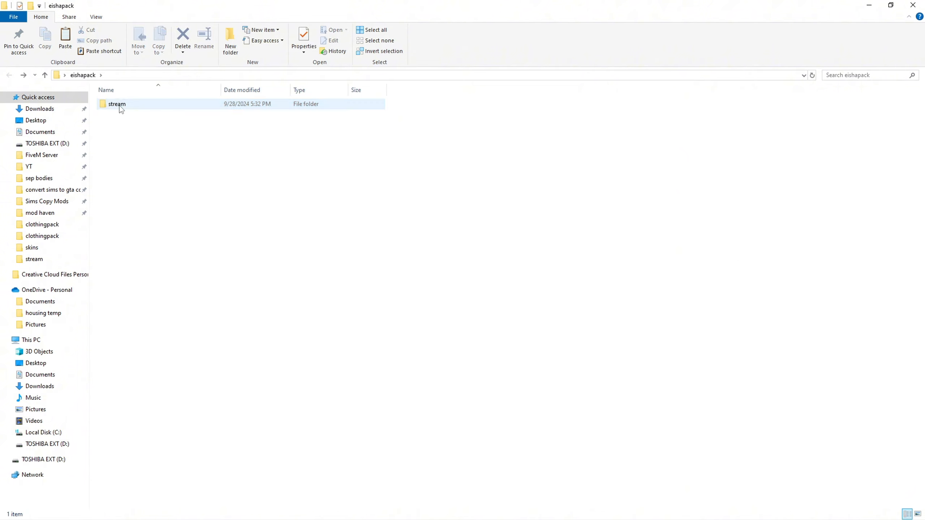
double_click(121, 106)
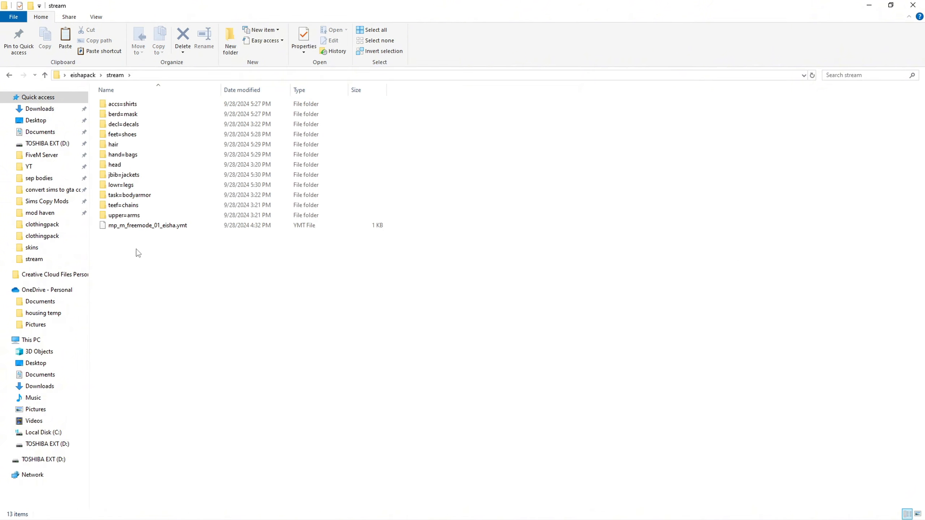
key(alt+Left)
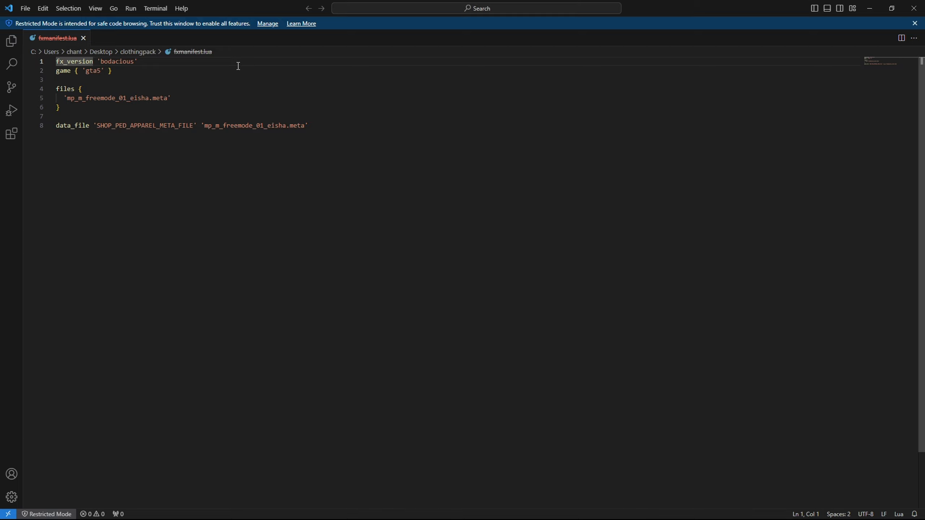
Compare the YMT file name in the stream folder with the names in the mp_f_freemode_01_eisha Notepad document
drag(924, 119, 210, 251)
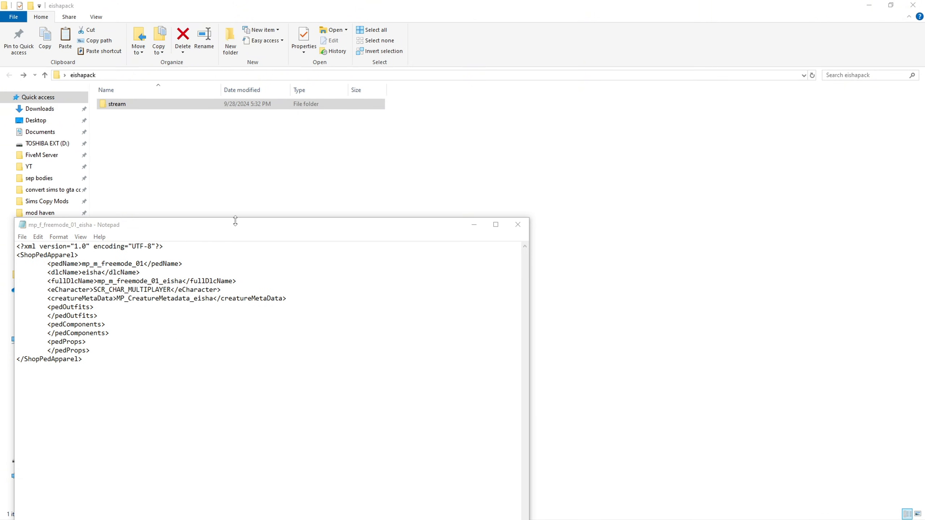
drag(234, 223, 1, 204)
drag(322, 7, 0, 291)
double_click(162, 104)
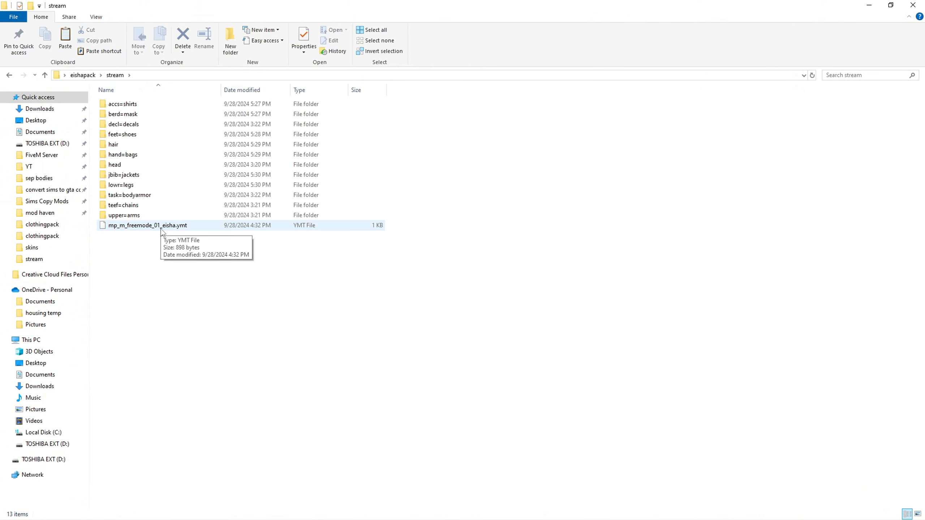
drag(0, 255, 450, 258)
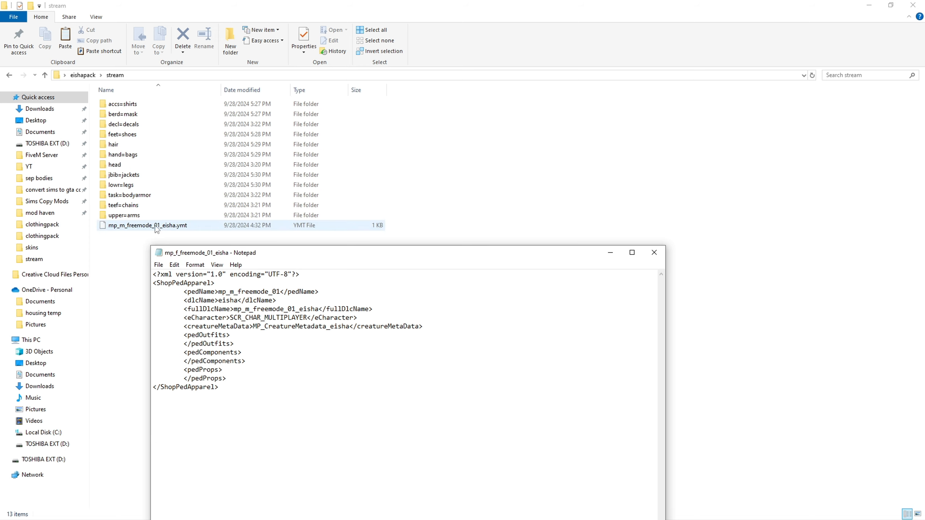
drag(325, 259, 246, 81)
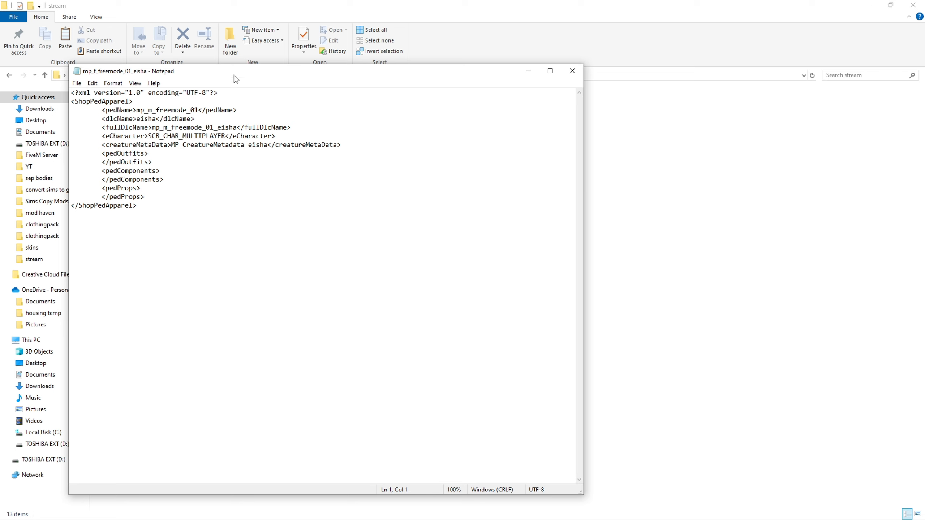
Highlight the pedName line in the Notepad document to examine the ped model name it references
drag(173, 219, 237, 112)
click(153, 115)
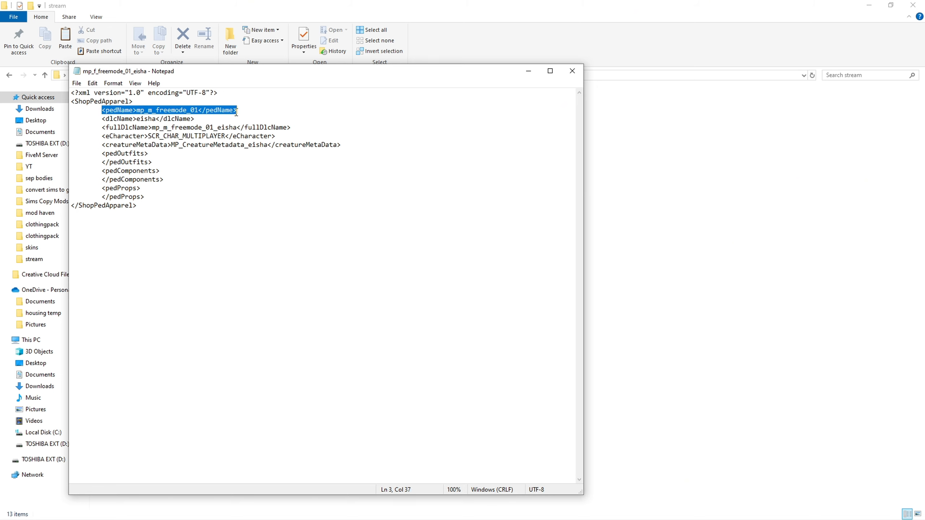
click(149, 112)
drag(149, 112, 162, 117)
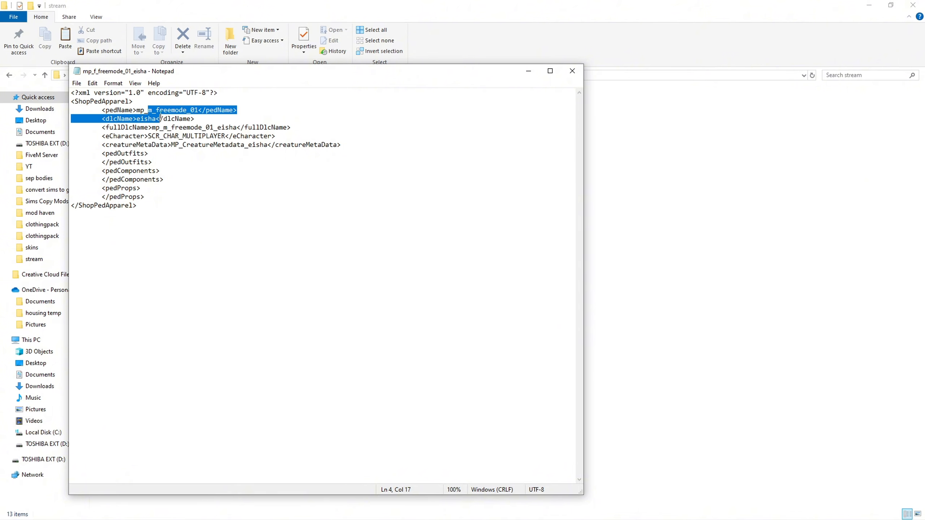
click(172, 108)
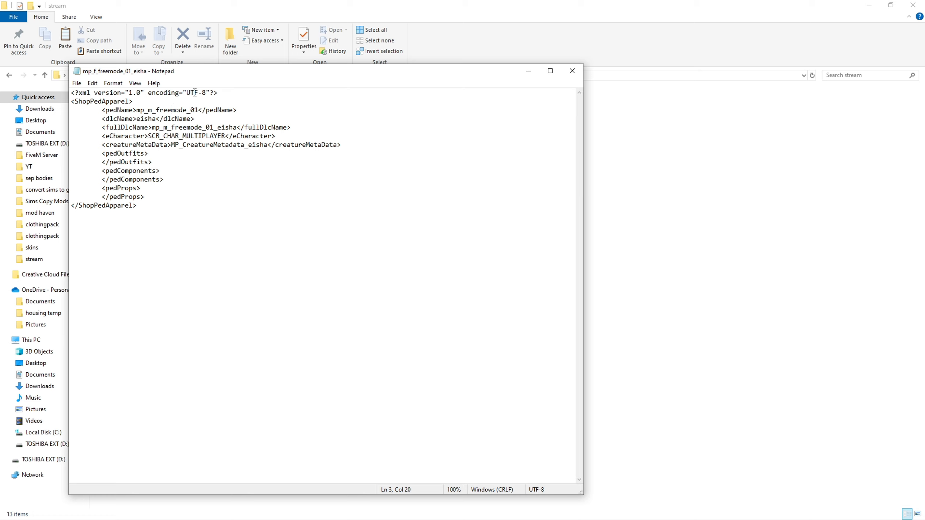